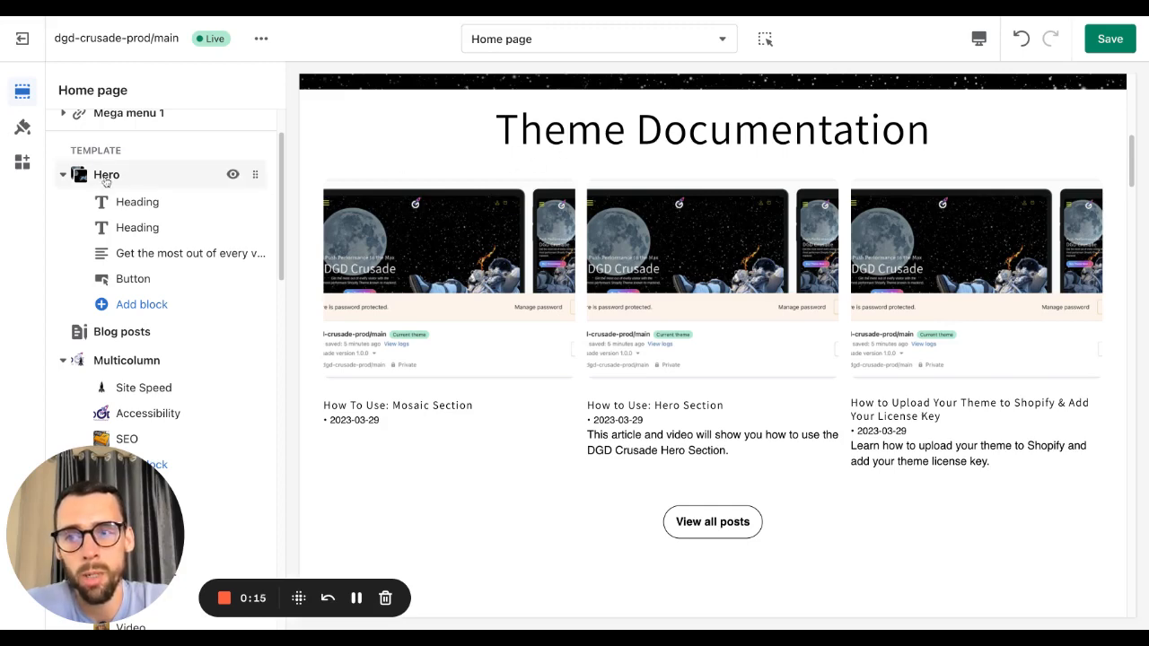
Step: Open the Blog posts section settings from the home page template
scroll(513, 265, "up", 5)
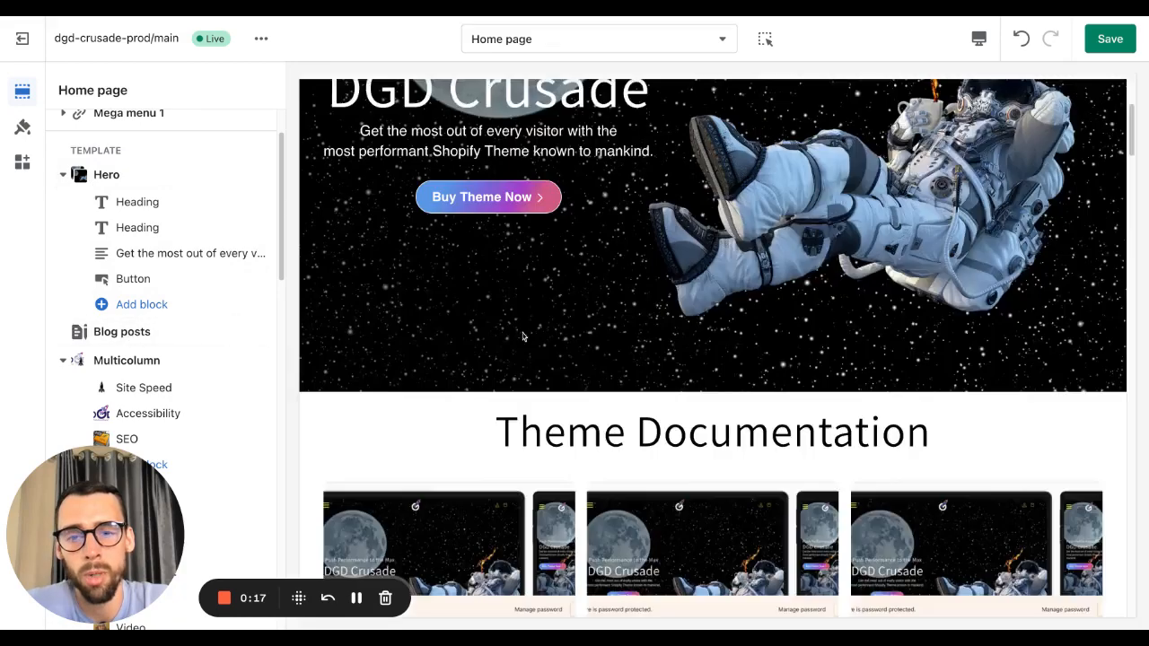
scroll(518, 320, "down", 5)
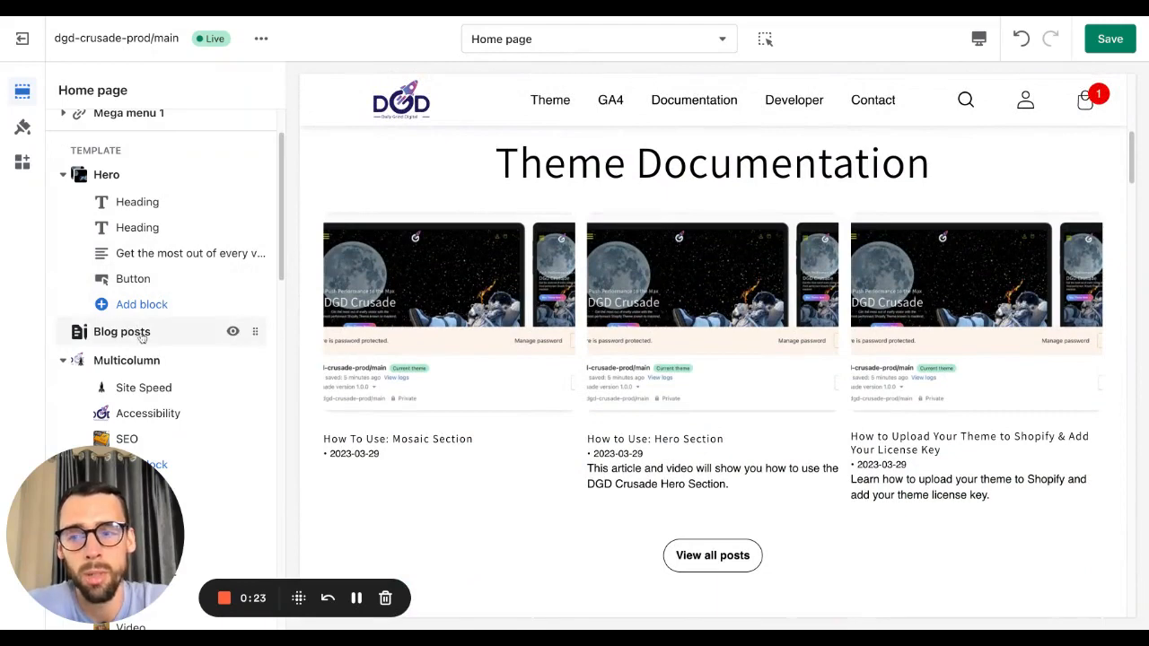
left_click(125, 332)
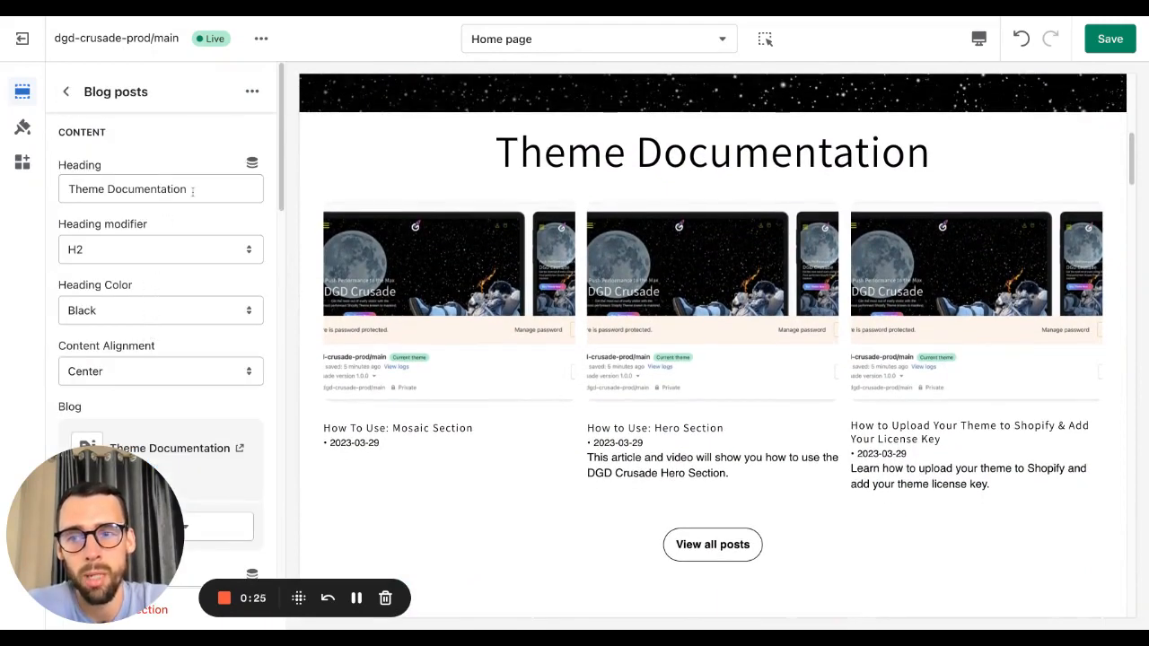
triple_click(192, 190)
left_click(144, 183)
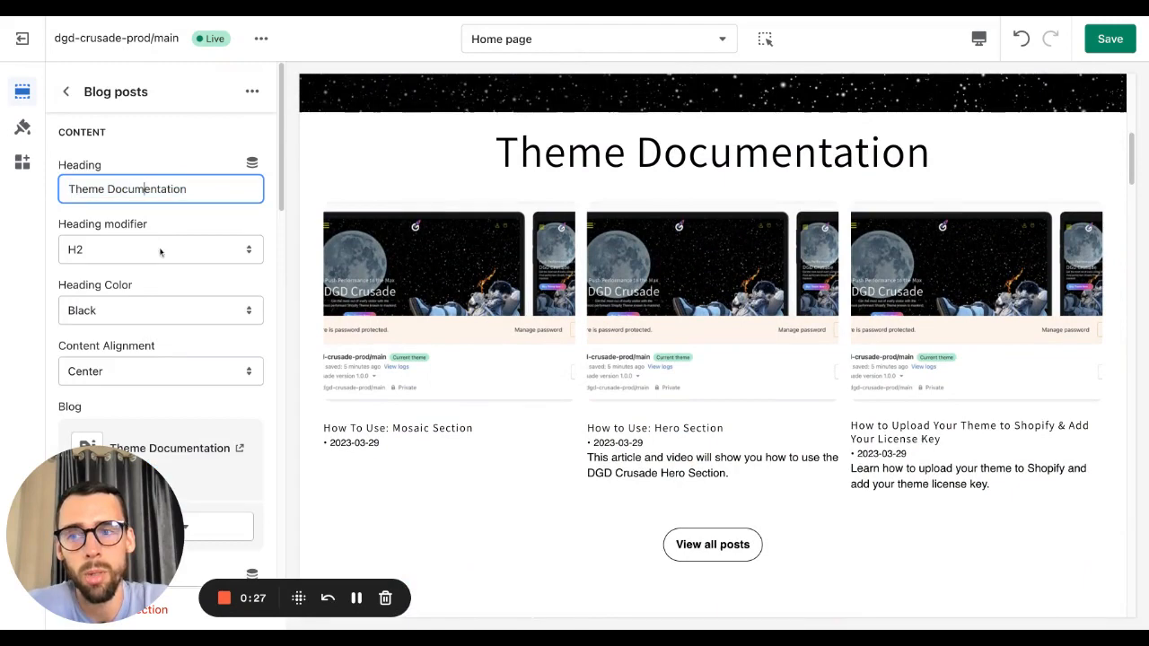
Step: Try the H3 heading modifier, then return it to H2
left_click(152, 255)
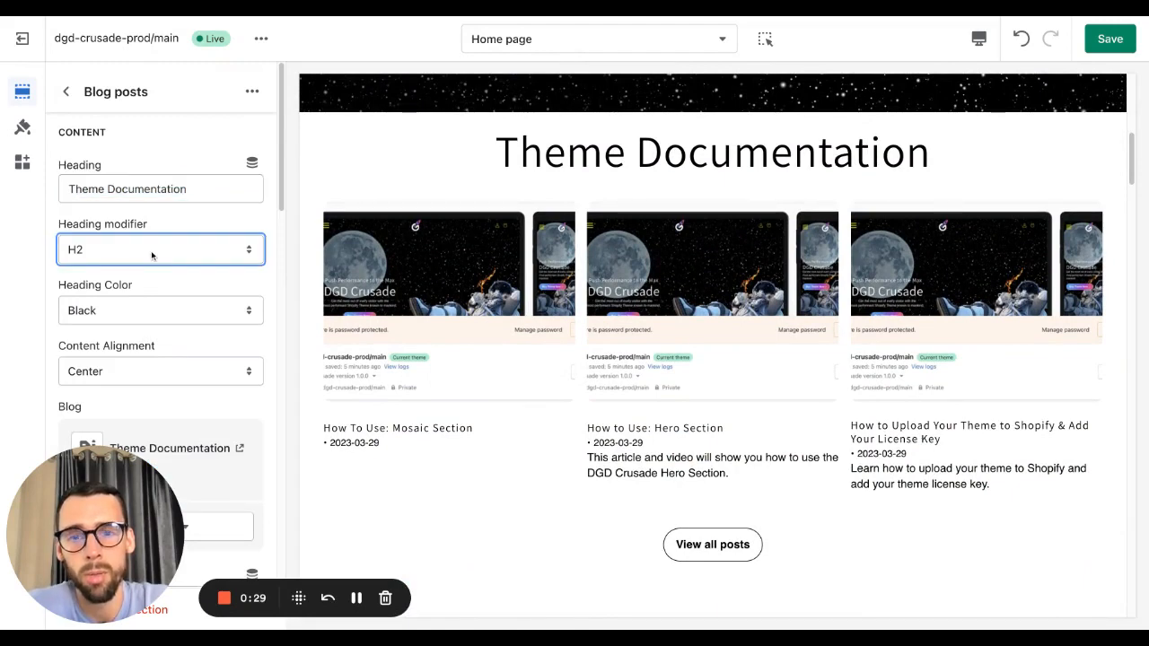
left_click(133, 275)
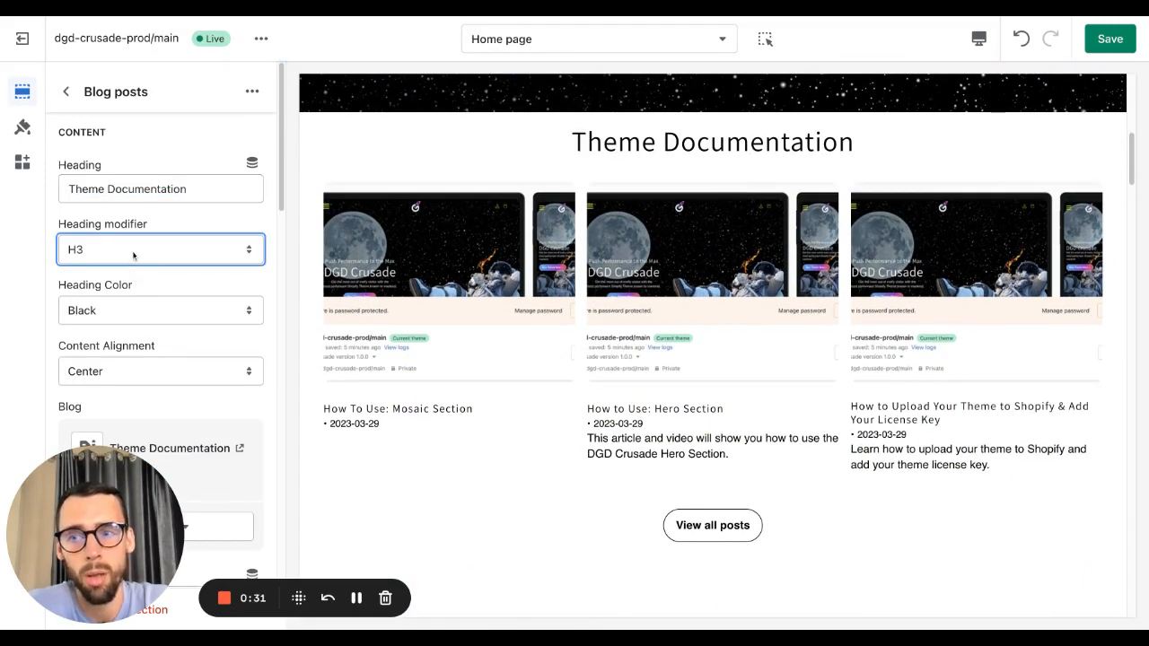
left_click(138, 235)
scroll(141, 276, "down", 1)
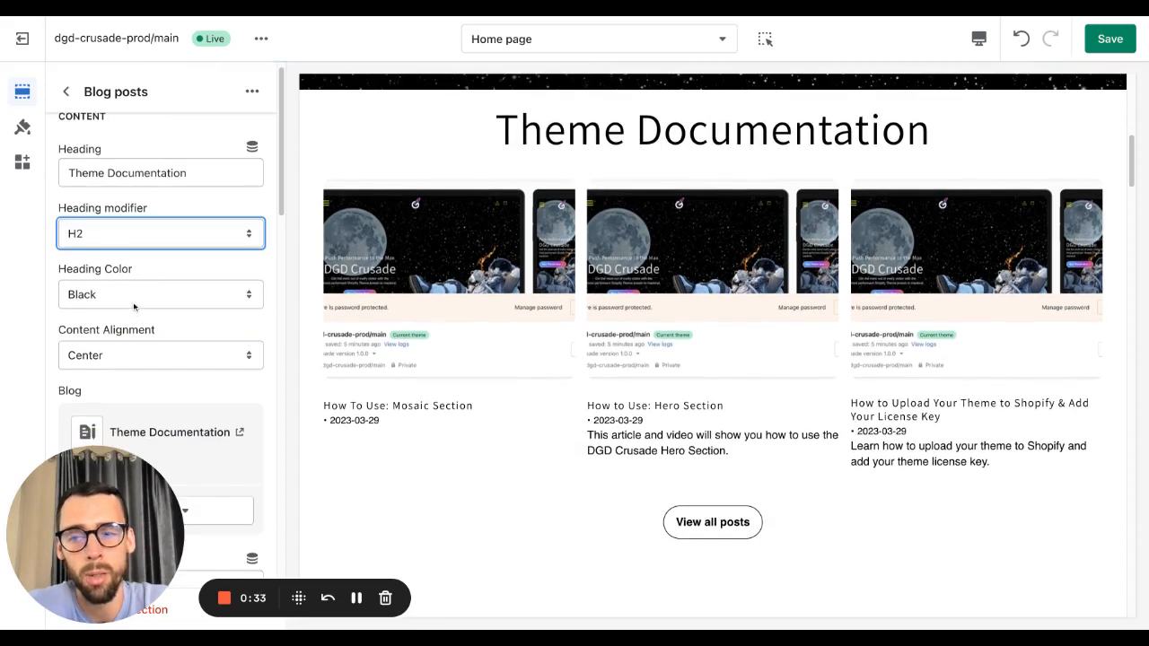
Step: Try the Gradient heading color, then return it to Black
left_click(134, 306)
scroll(101, 333, "down", 1)
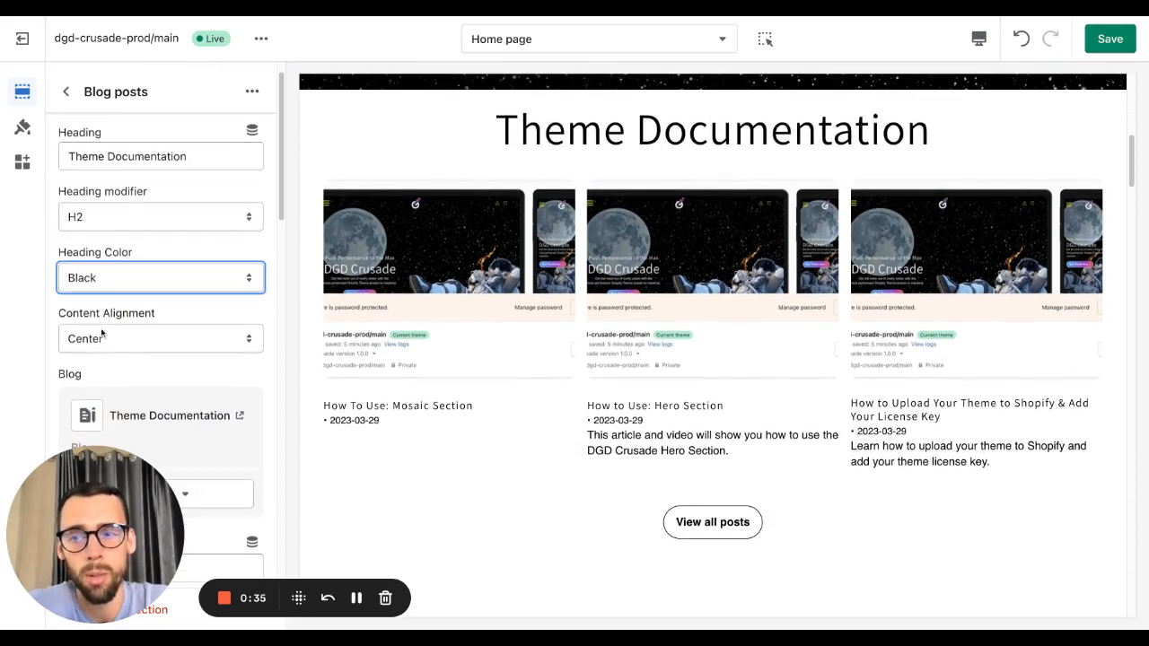
left_click(133, 287)
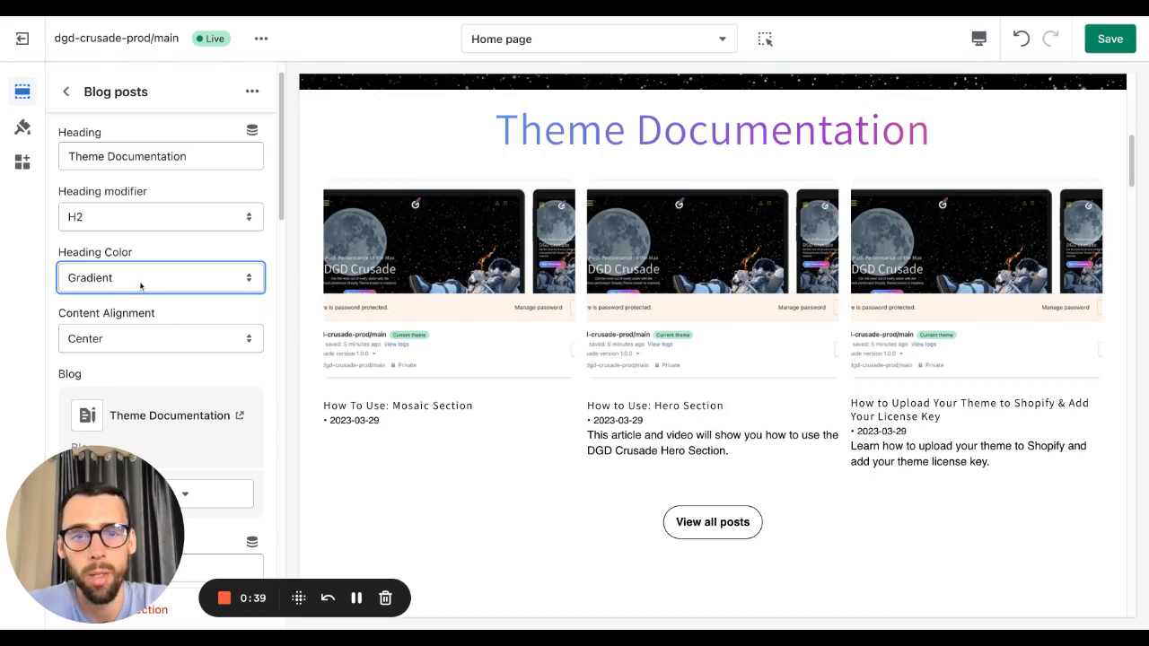
left_click(136, 269)
scroll(140, 341, "down", 1)
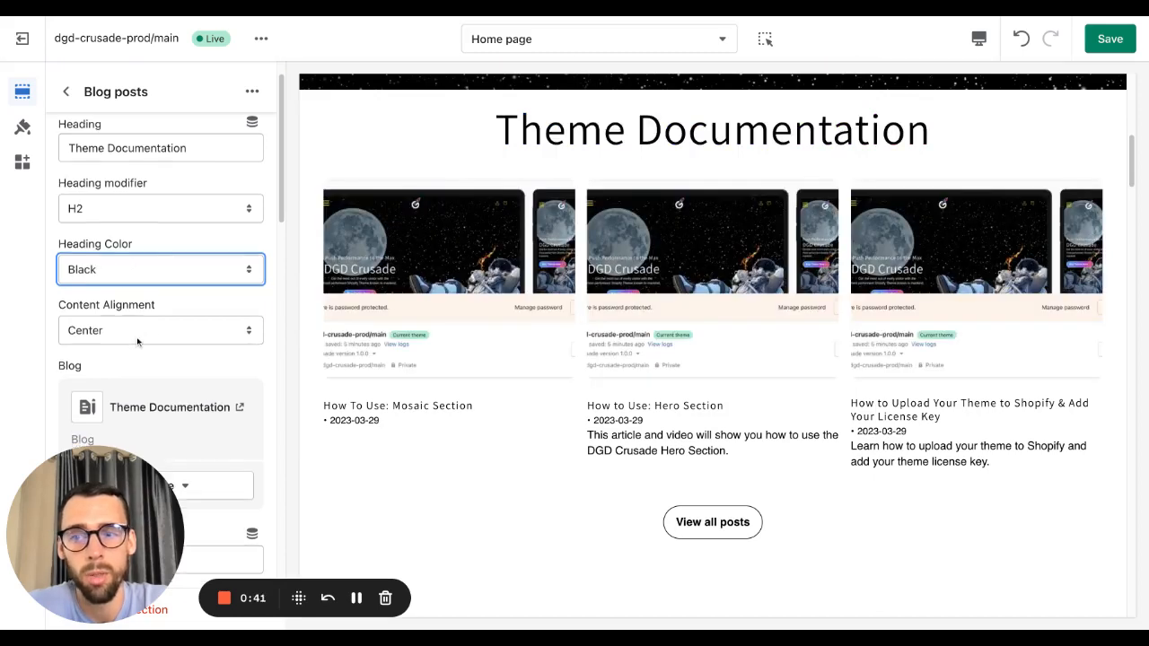
scroll(519, 271, "up", 1)
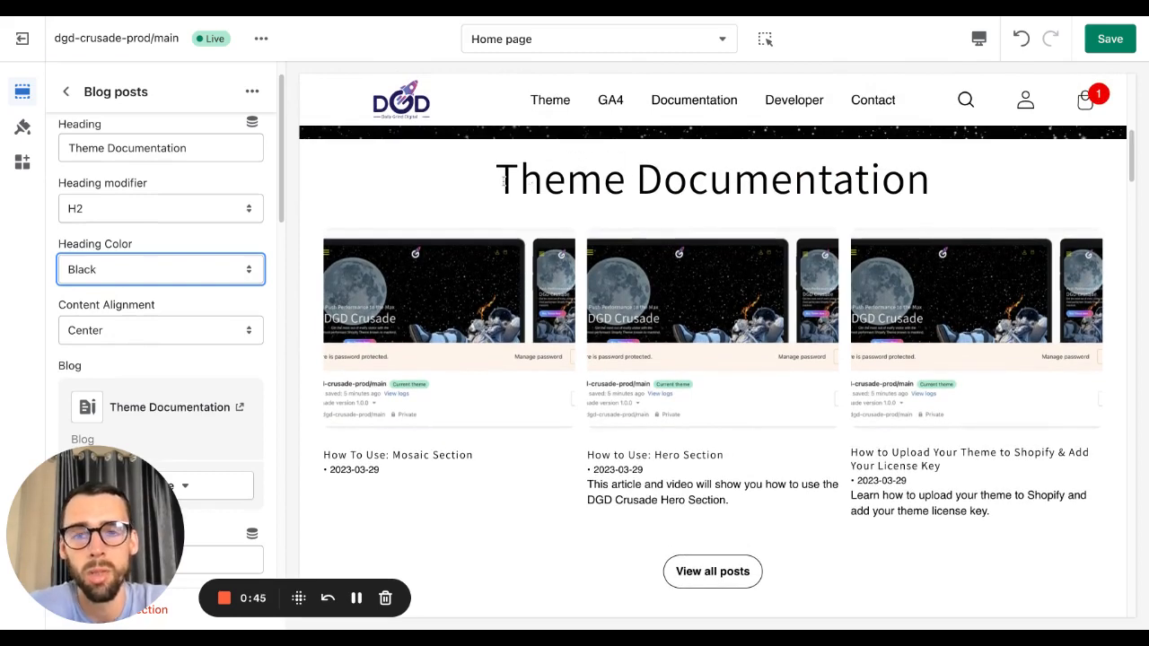
left_click_drag(496, 177, 930, 180)
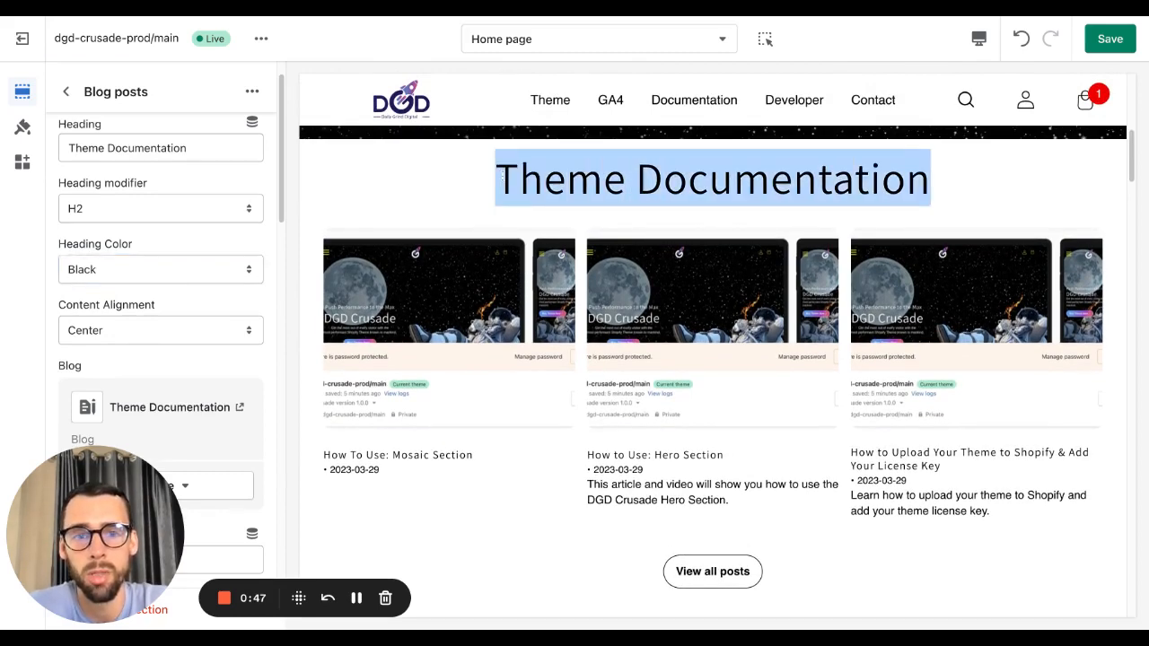
left_click(853, 188)
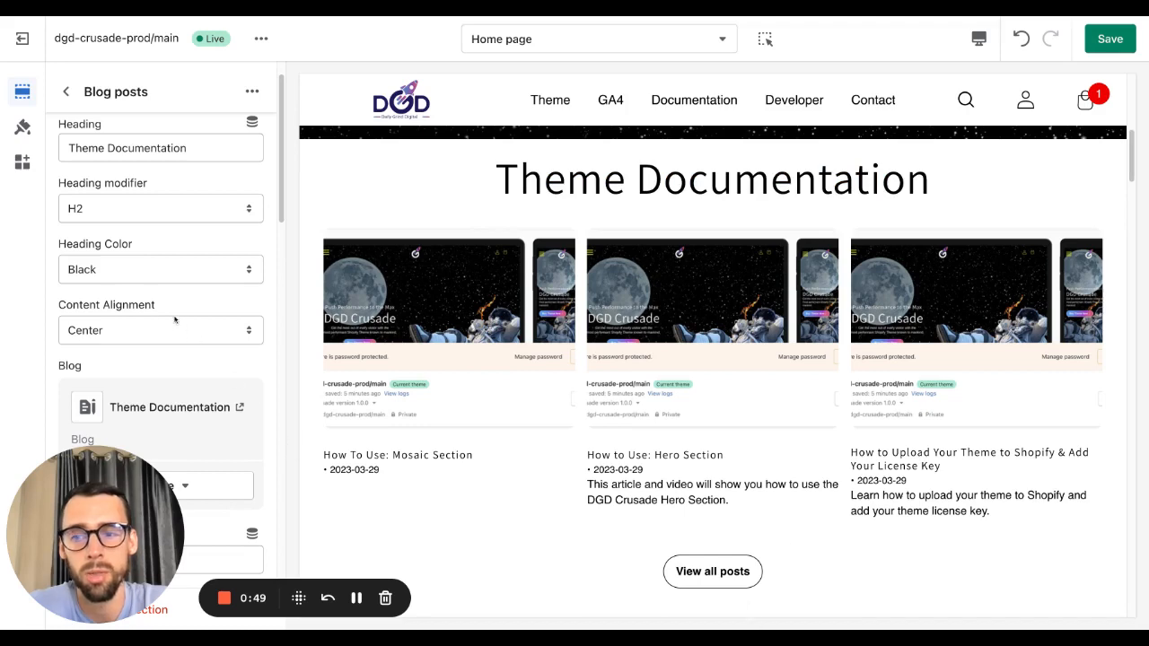
Step: Set the section's content alignment to Left
left_click(144, 328)
left_click(124, 315)
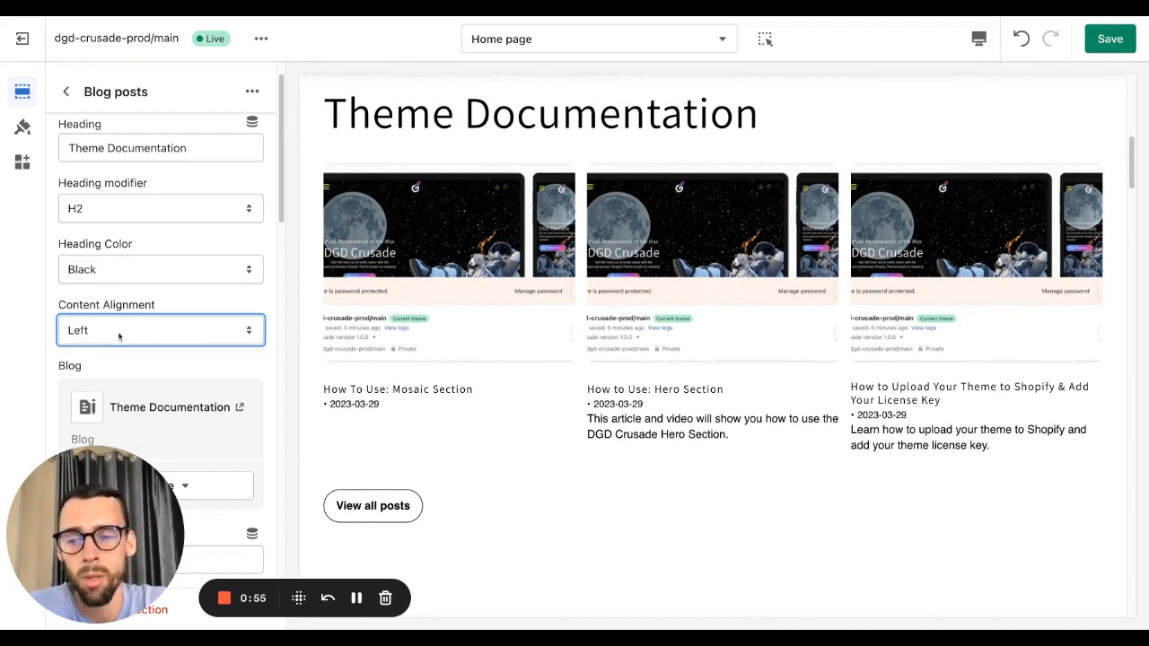
Step: Review the available blogs in the blog selector
scroll(119, 330, "down", 1)
left_click(174, 397)
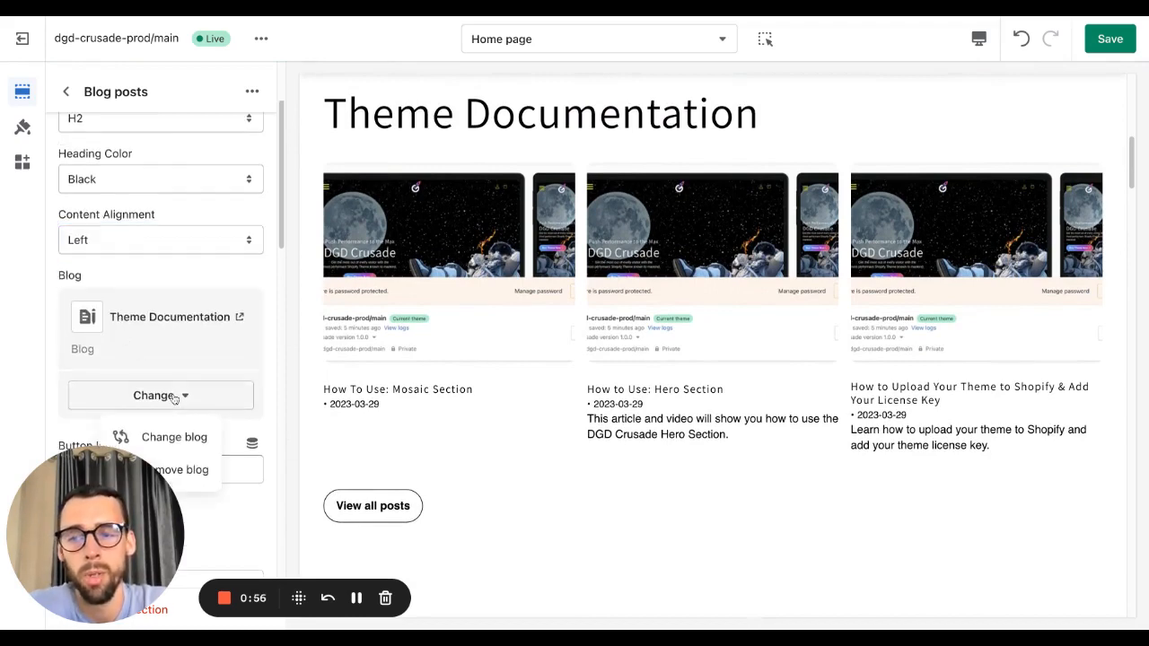
left_click(153, 439)
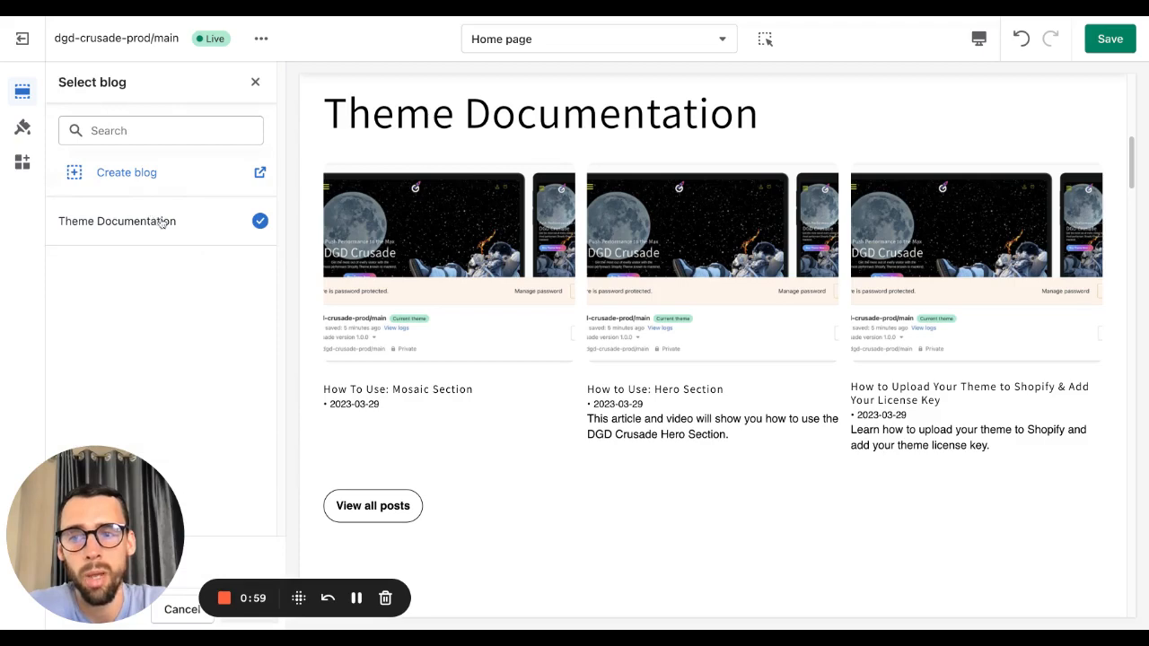
left_click(255, 82)
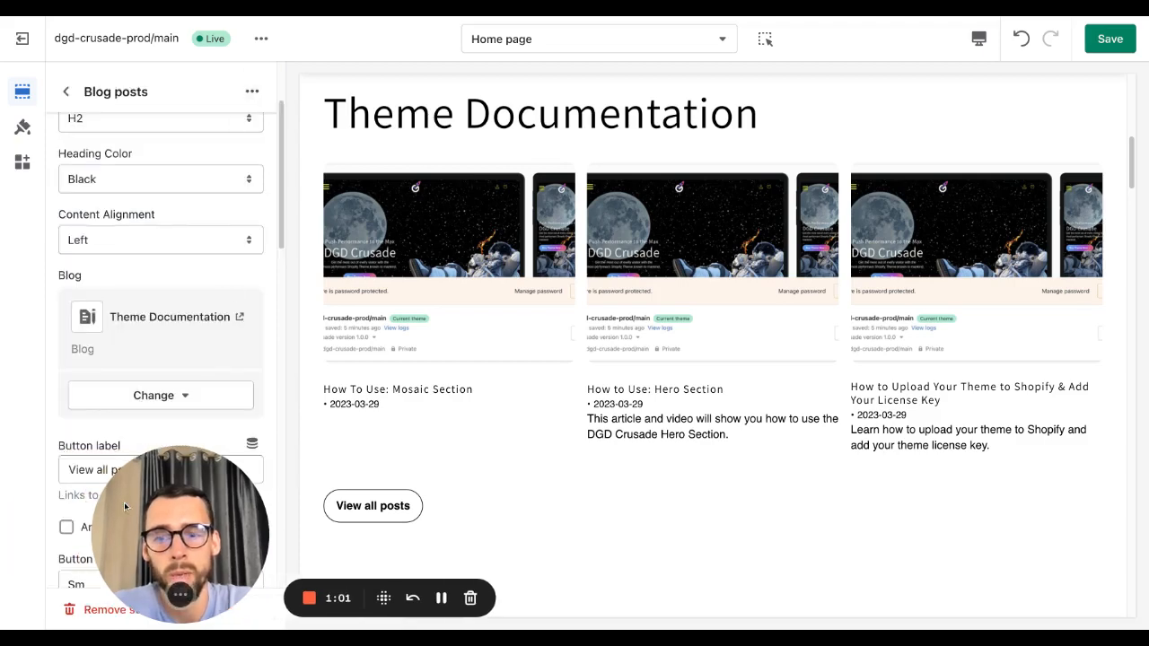
left_click_drag(73, 510, 90, 528)
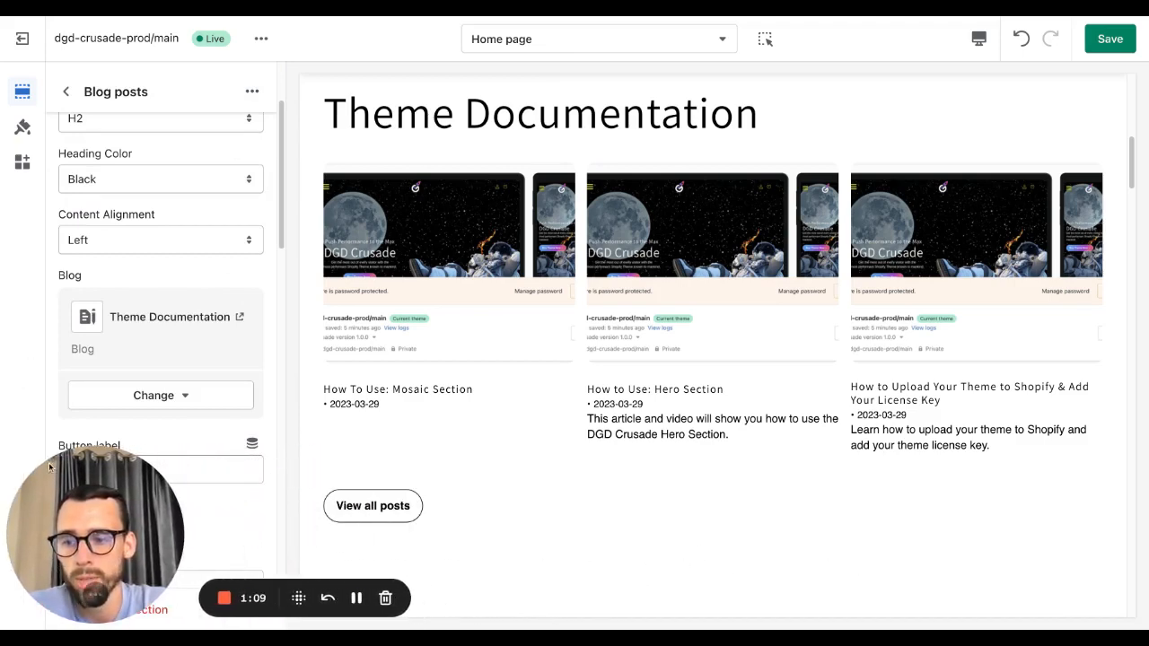
scroll(105, 548, "left", 8)
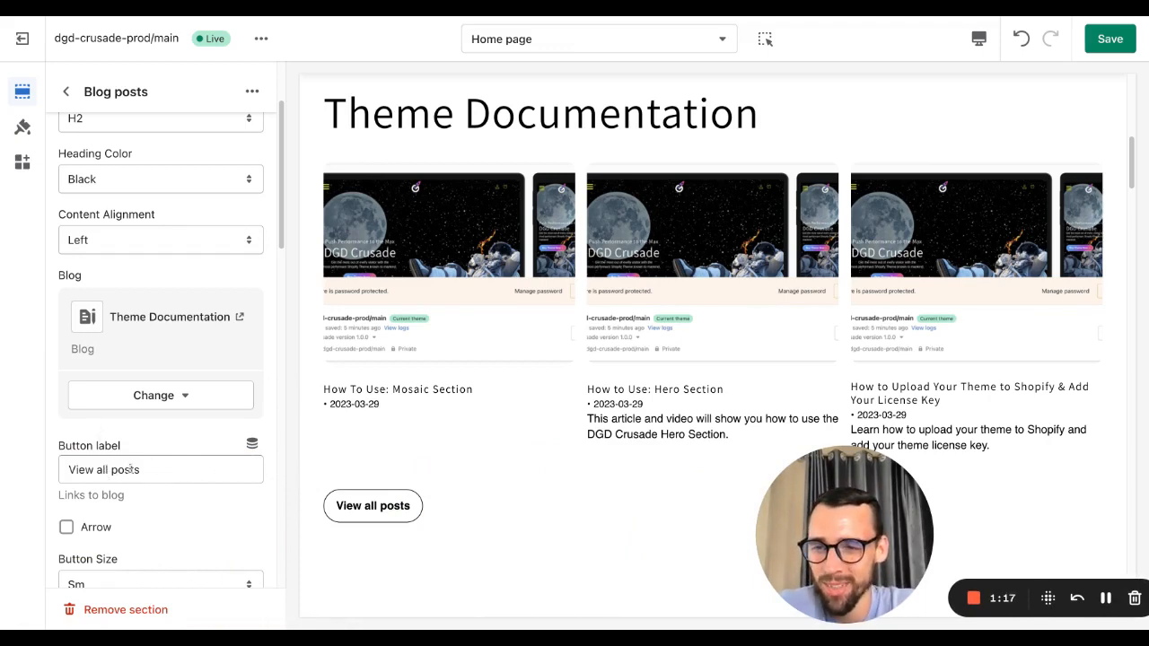
Step: Enable the arrow on the View all posts button
left_click(155, 474)
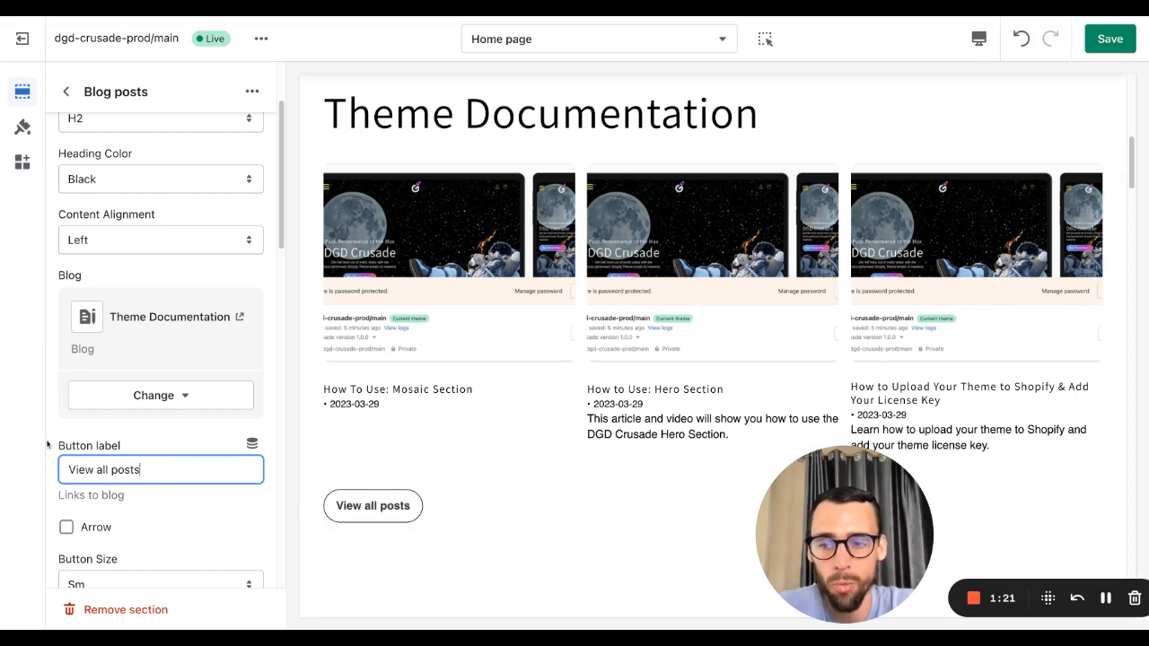
left_click(93, 529)
scroll(175, 533, "down", 1)
scroll(153, 514, "down", 3)
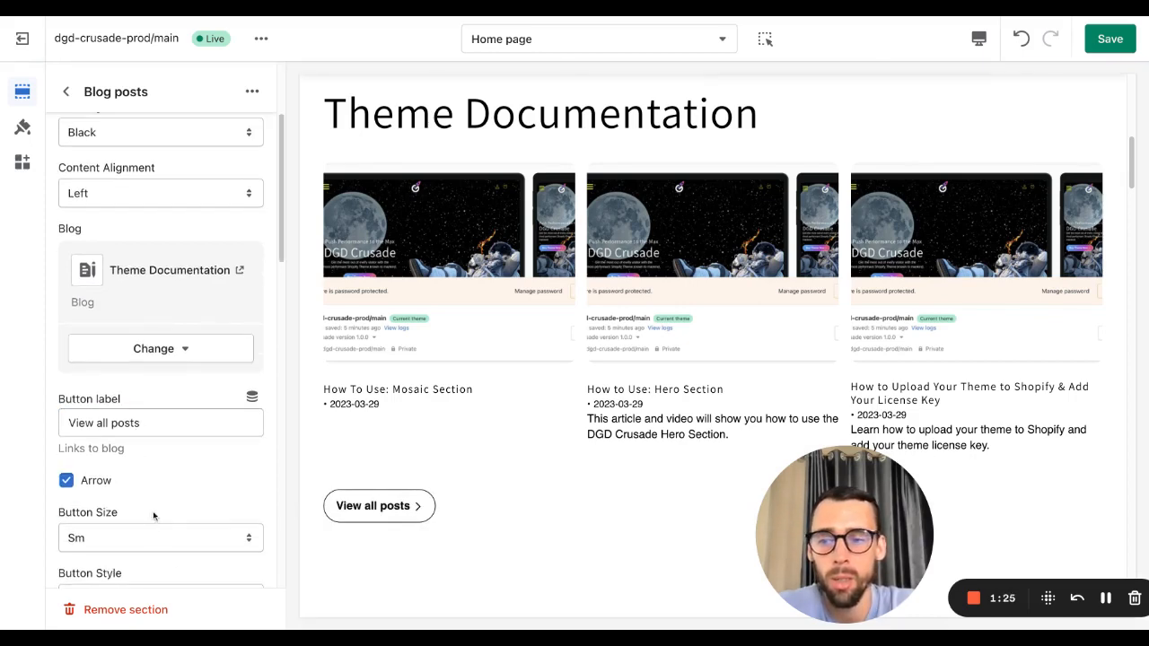
Step: Set the button size to Md and the button style to Solid
left_click(112, 424)
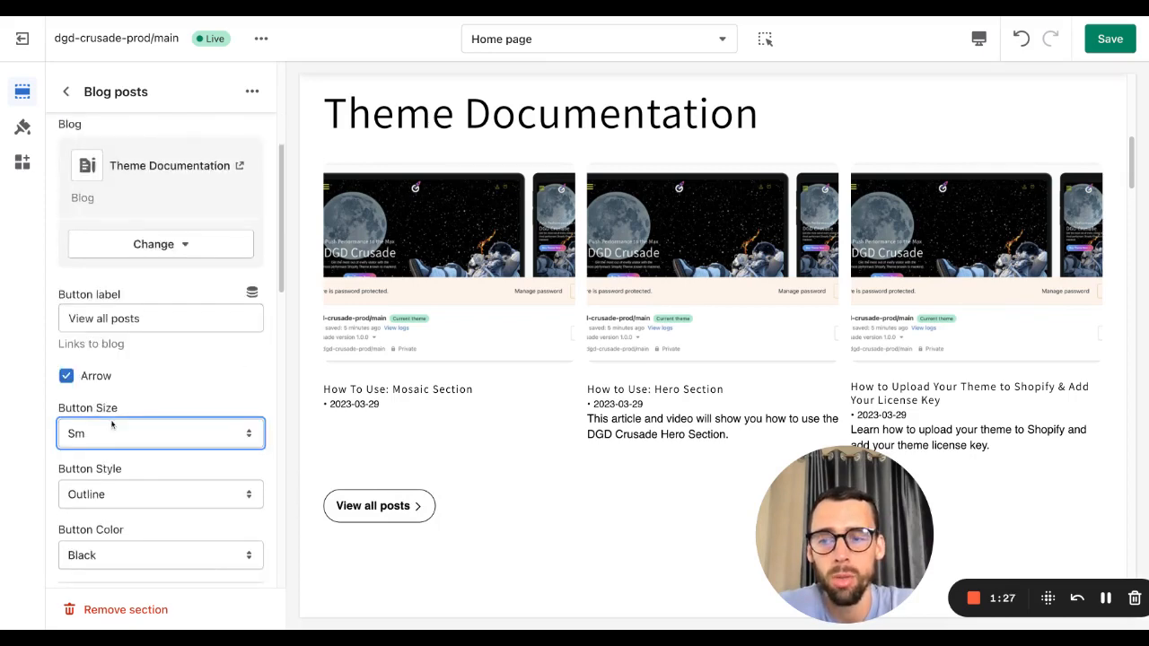
left_click(159, 457)
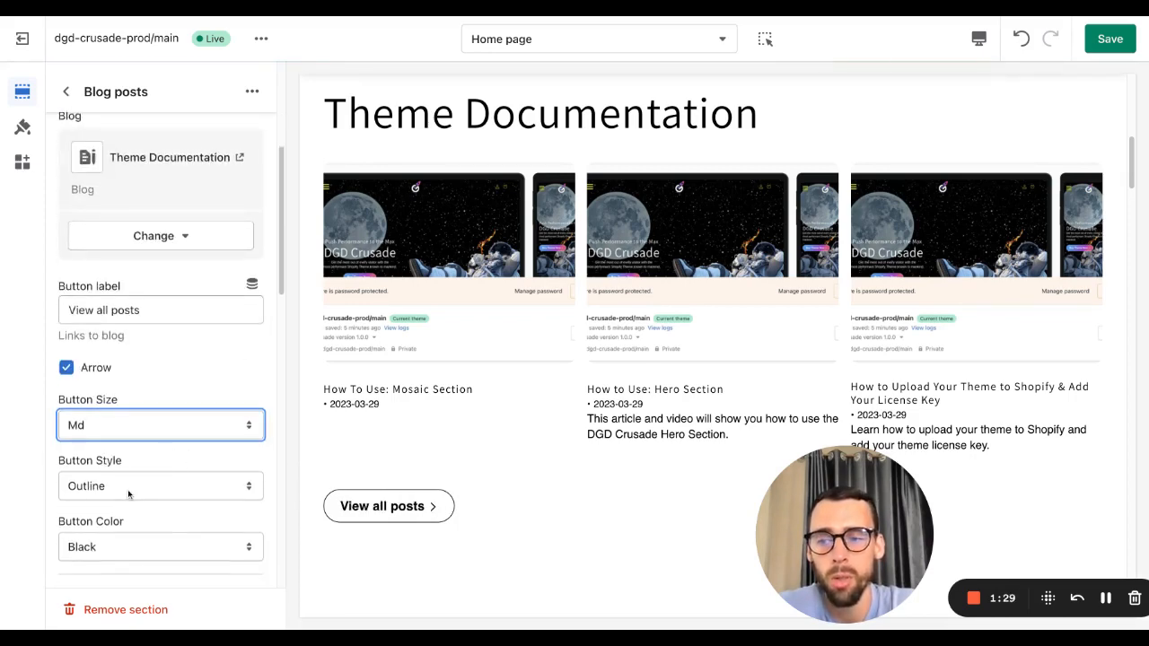
left_click(130, 490)
left_click(126, 476)
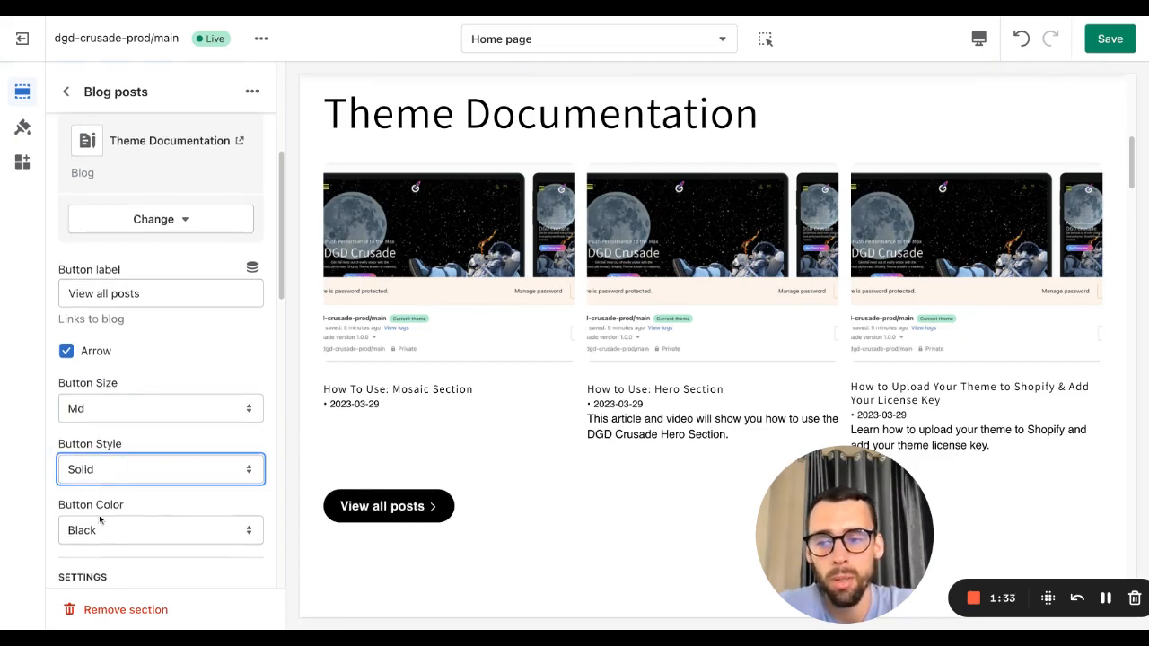
Step: Set the button color to Gradient
left_click(100, 531)
left_click(126, 530)
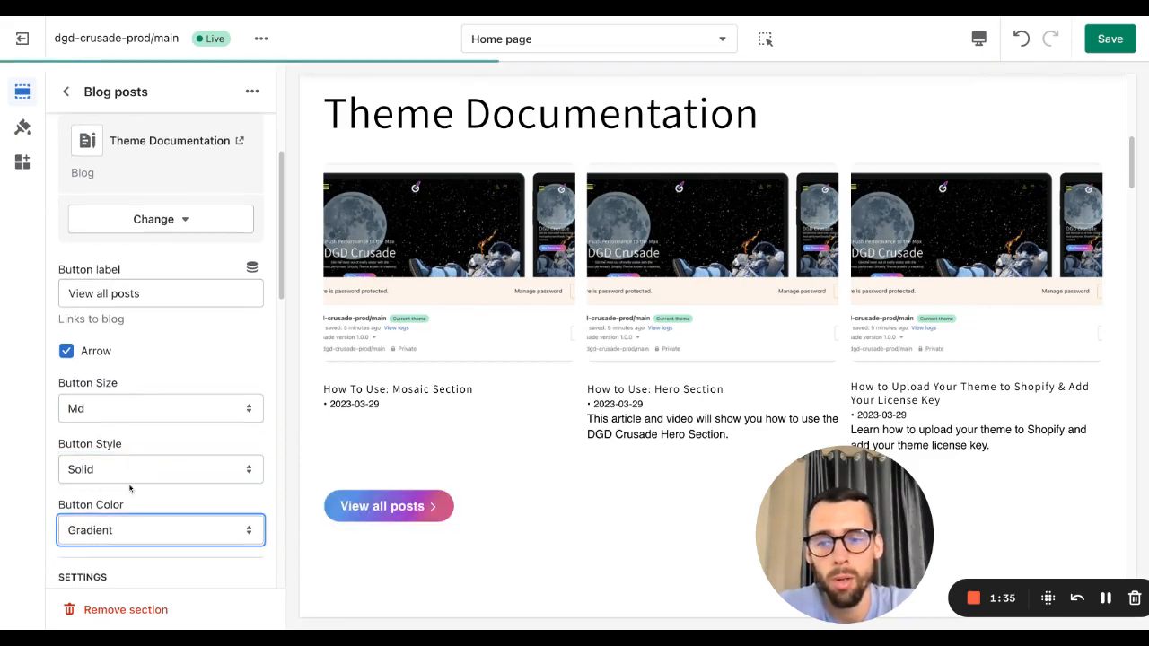
scroll(128, 485, "down", 1)
scroll(129, 476, "down", 2)
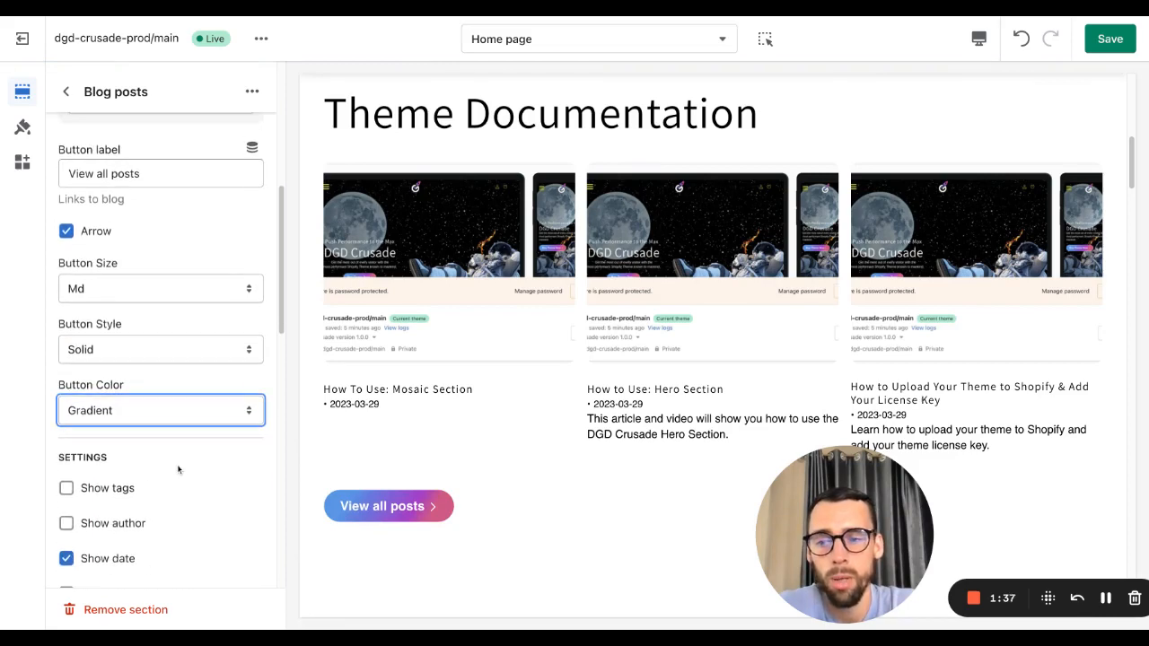
Step: Try showing tags and author on the post cards, then turn both off
left_click(118, 483)
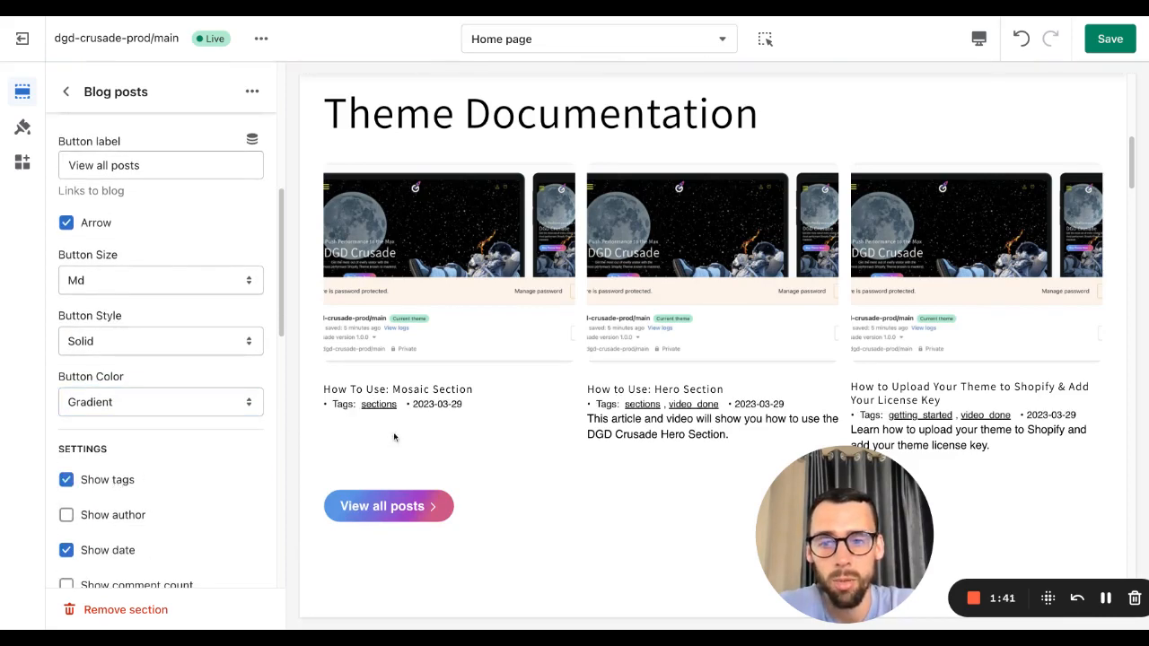
left_click(119, 518)
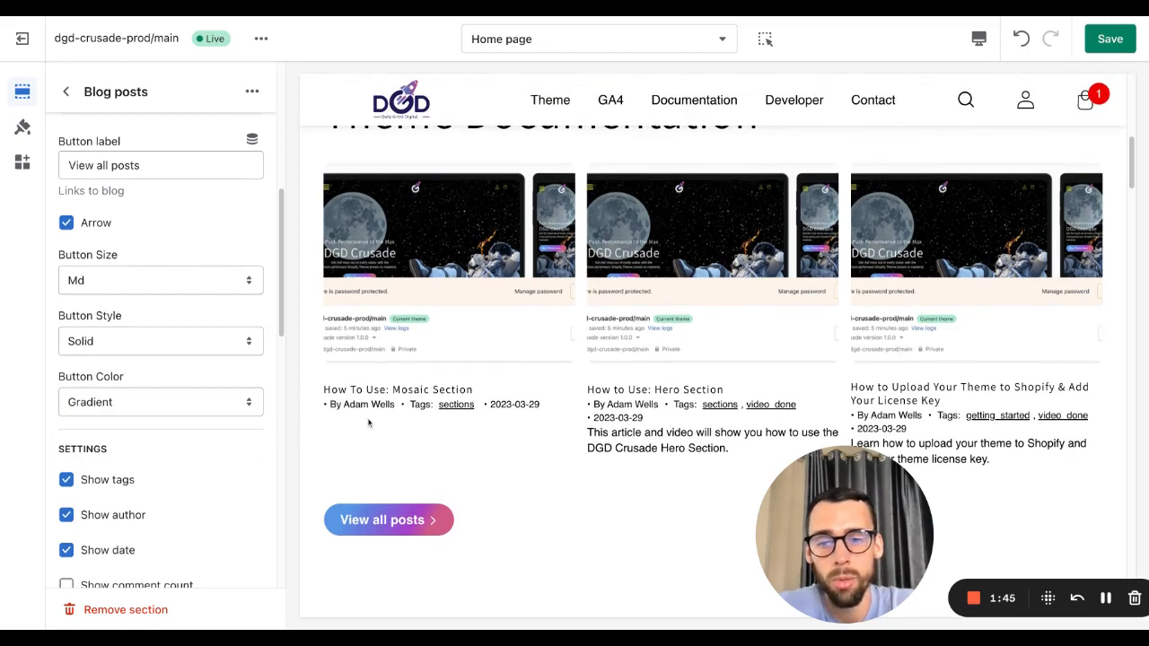
scroll(94, 512, "down", 1)
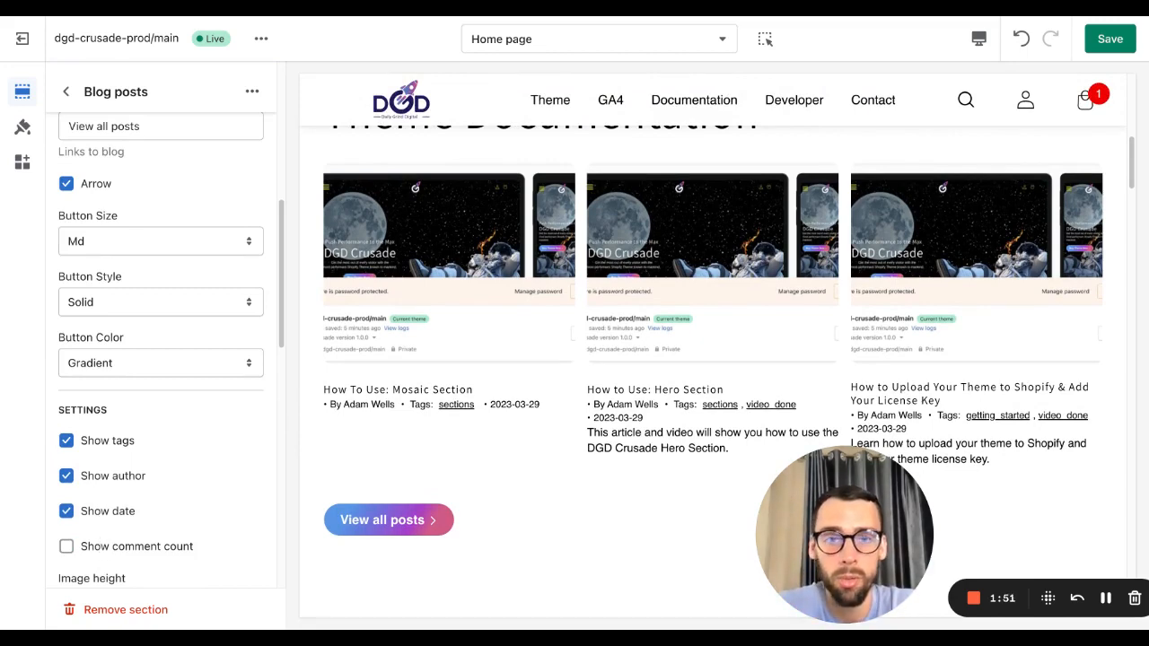
left_click(96, 478)
left_click(94, 441)
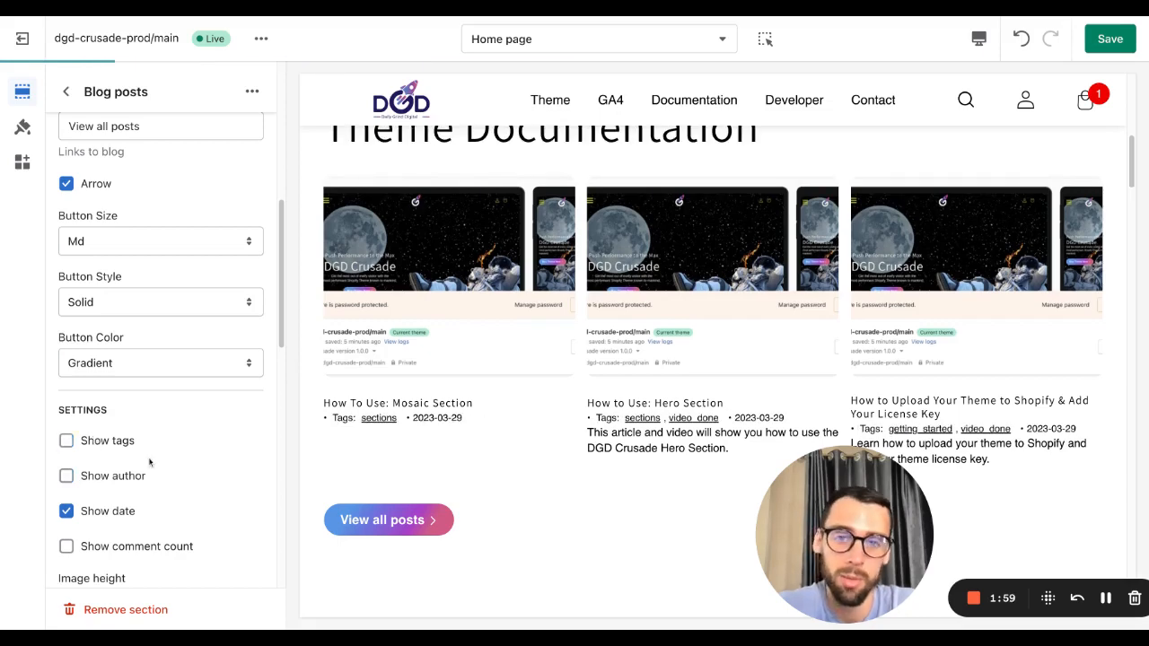
Step: Set the post image height to 0.6:1
scroll(113, 510, "down", 1)
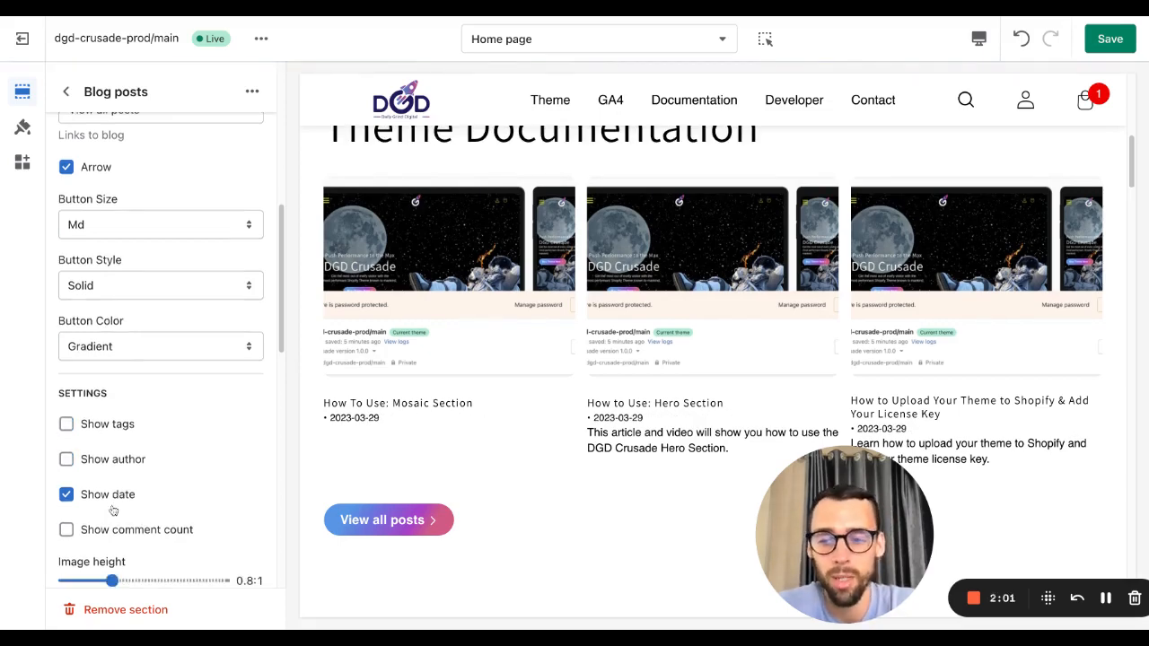
scroll(113, 510, "down", 3)
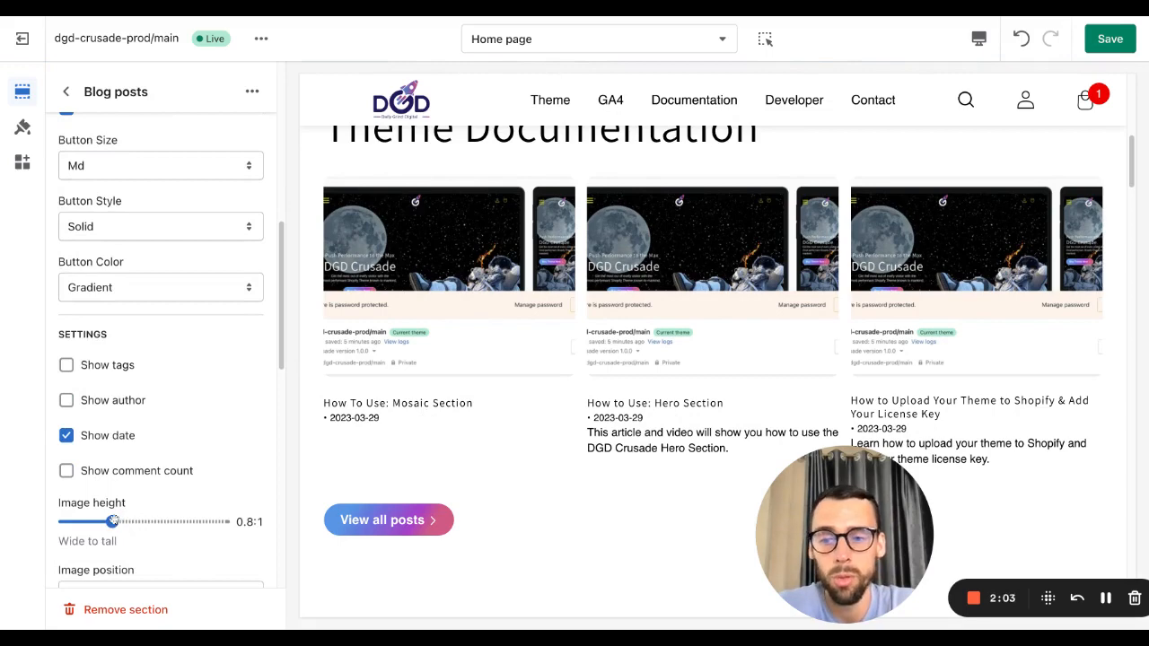
left_click_drag(112, 521, 223, 522)
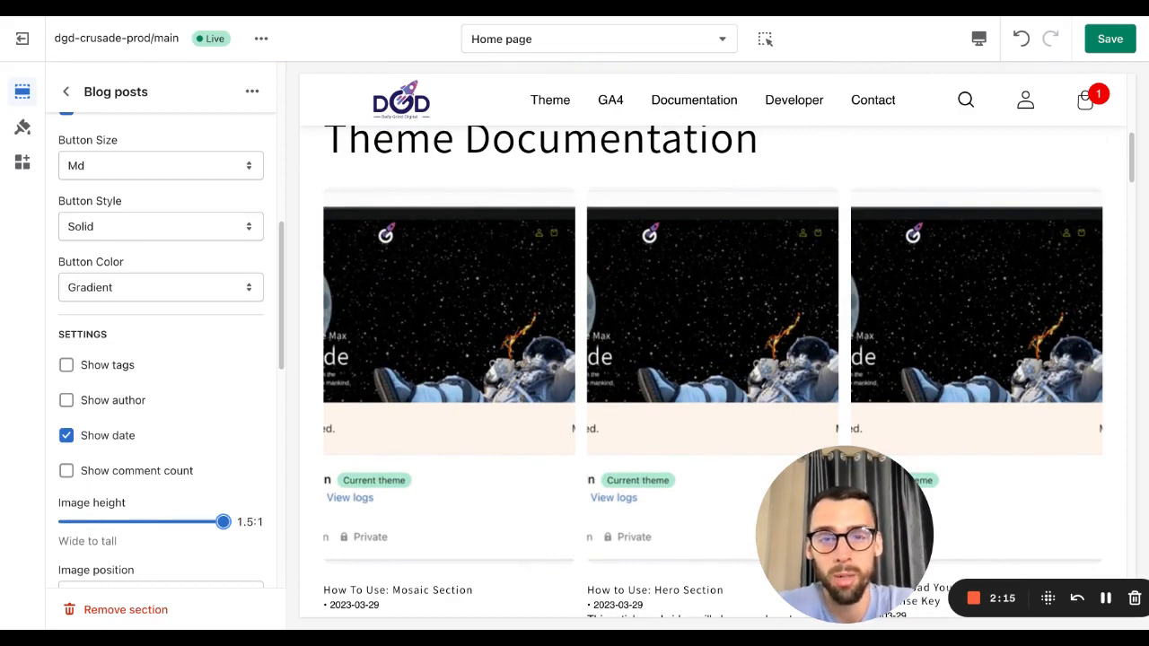
left_click(134, 522)
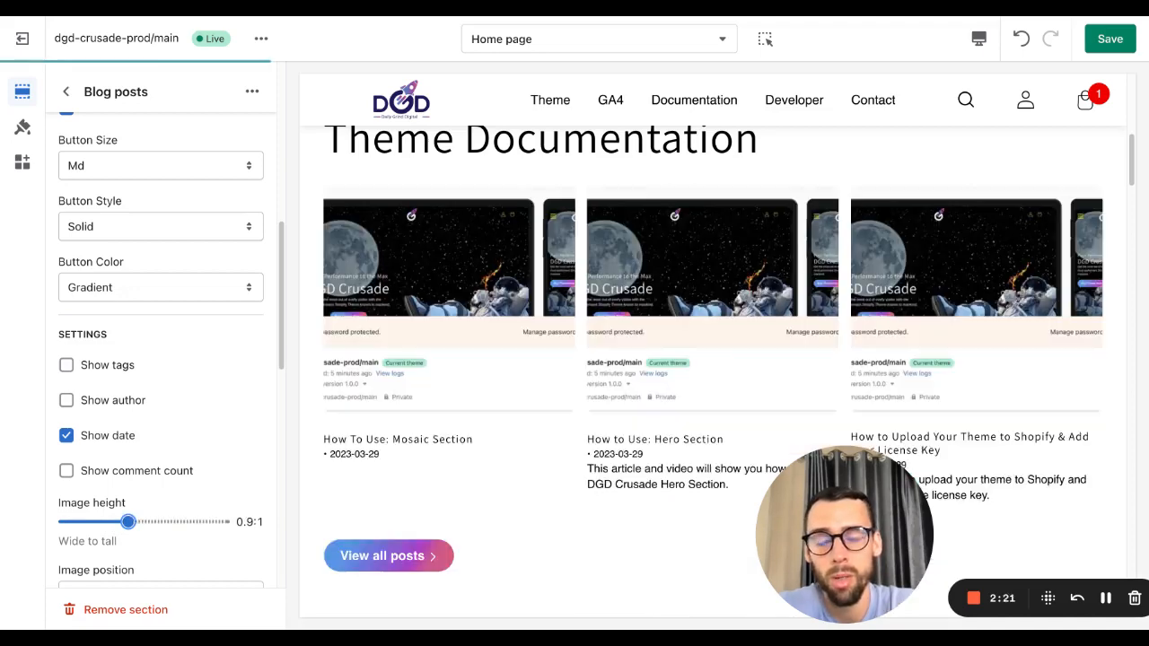
left_click(79, 522)
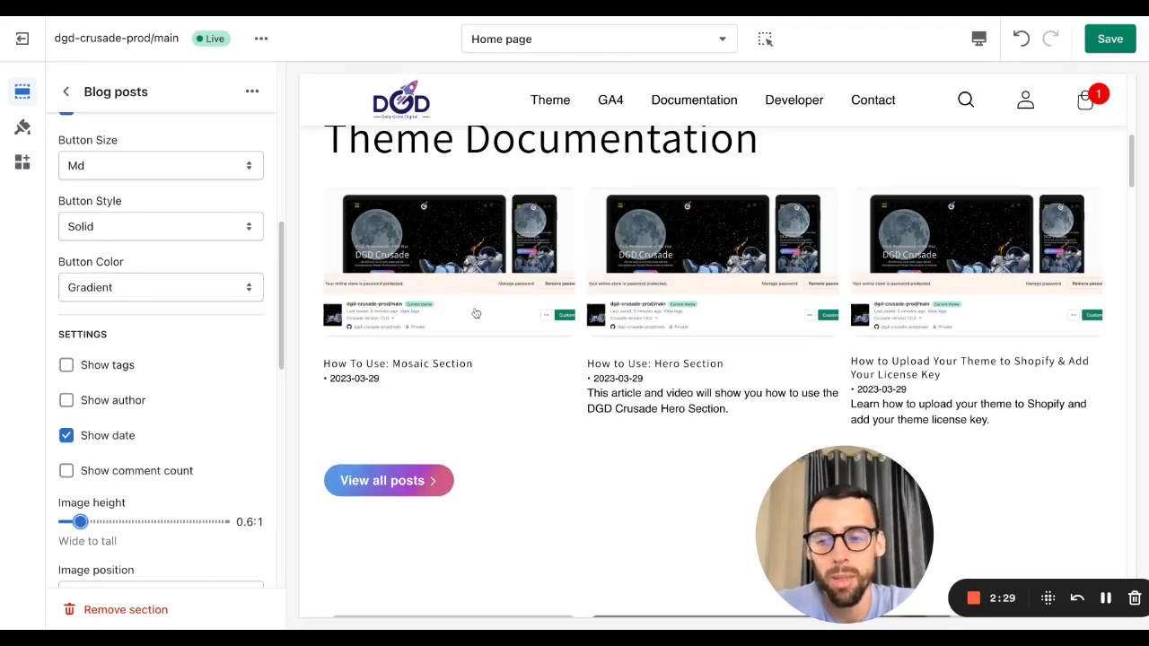
Step: Set the blog post image position to Right and the image height to 1.5:1
scroll(167, 491, "down", 3)
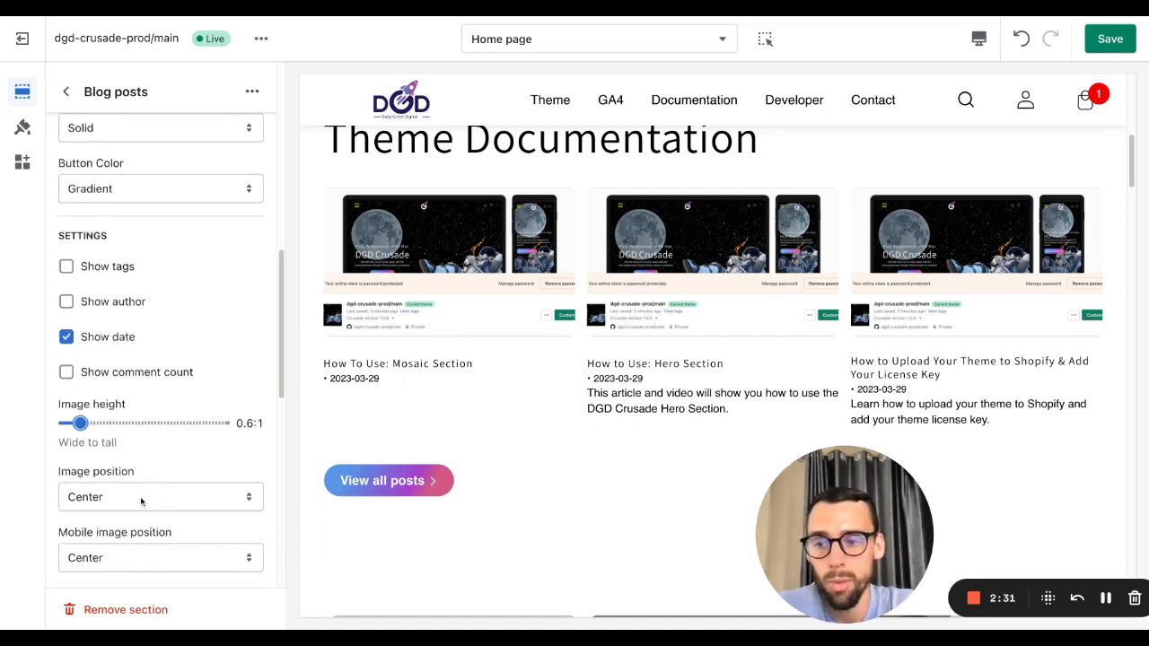
scroll(144, 498, "down", 1)
left_click(134, 489)
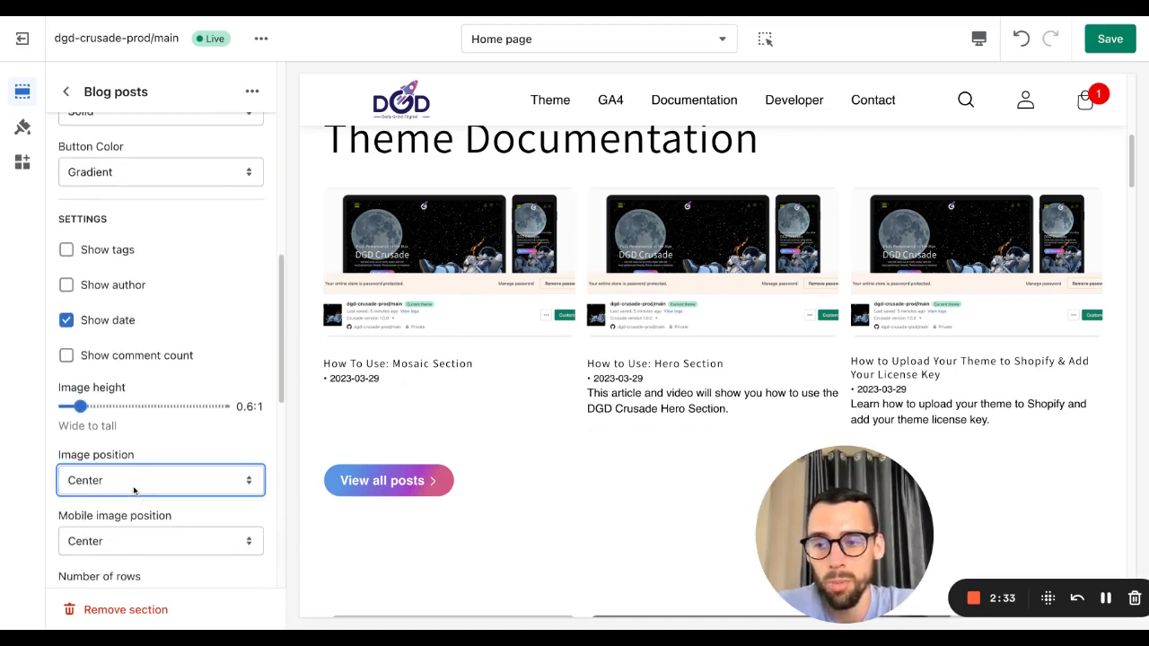
left_click(101, 499)
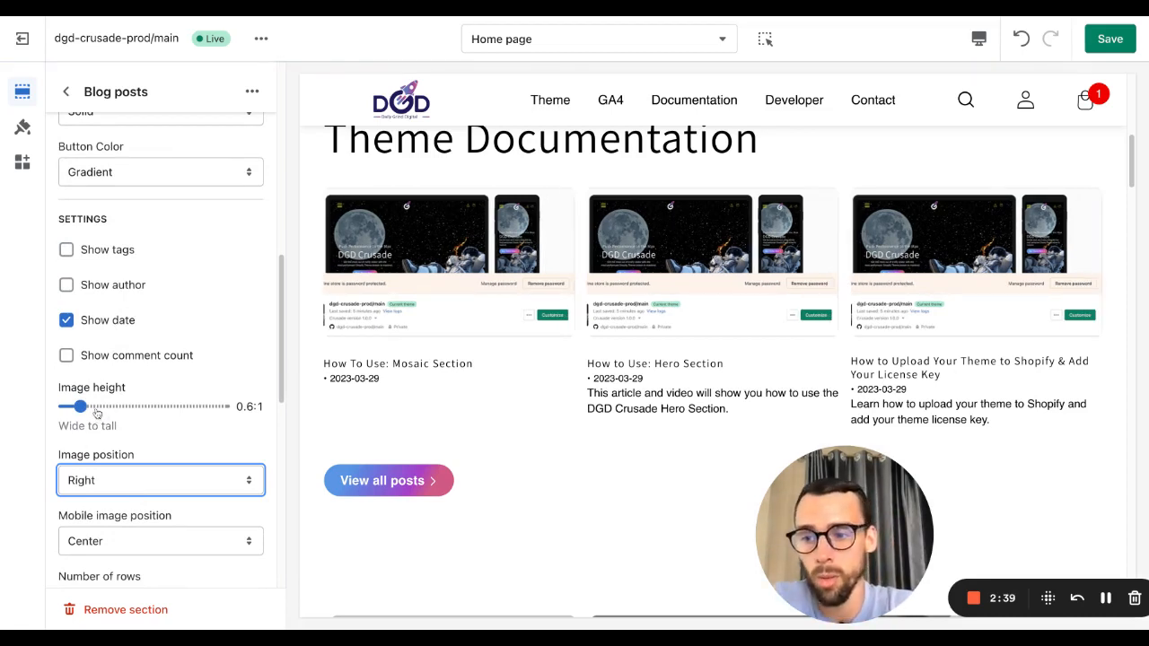
left_click_drag(79, 406, 224, 406)
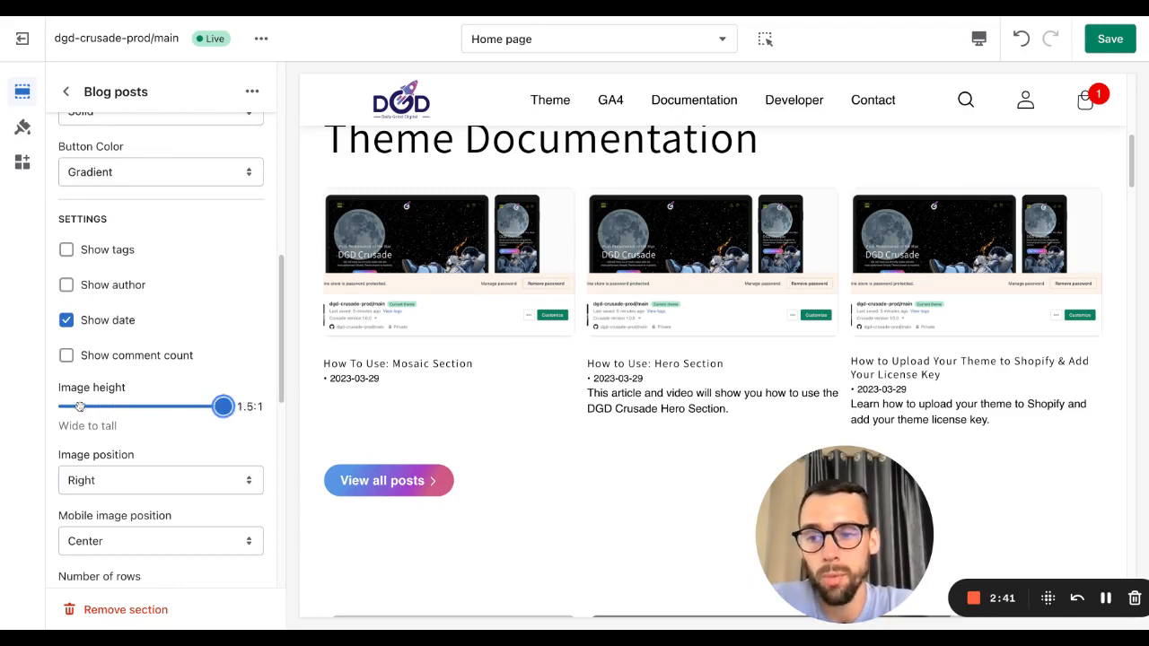
Step: Try the image positions Center, Left, Right and Top, settling on Bottom
scroll(136, 476, "down", 1)
left_click(135, 472)
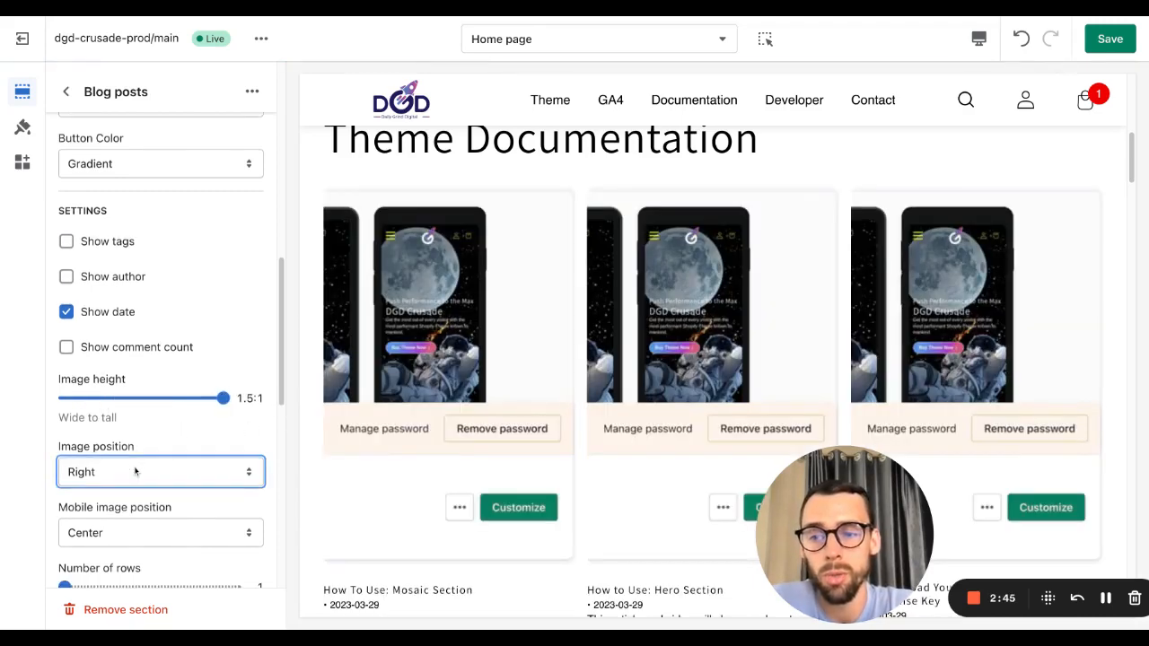
left_click(135, 454)
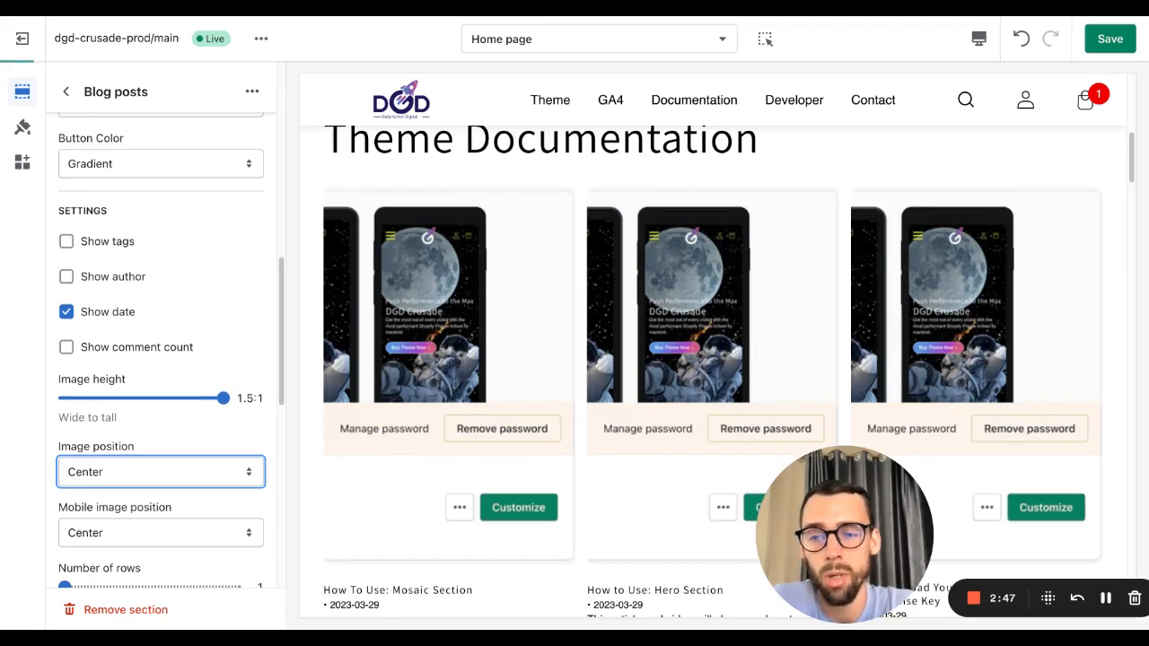
left_click(123, 489)
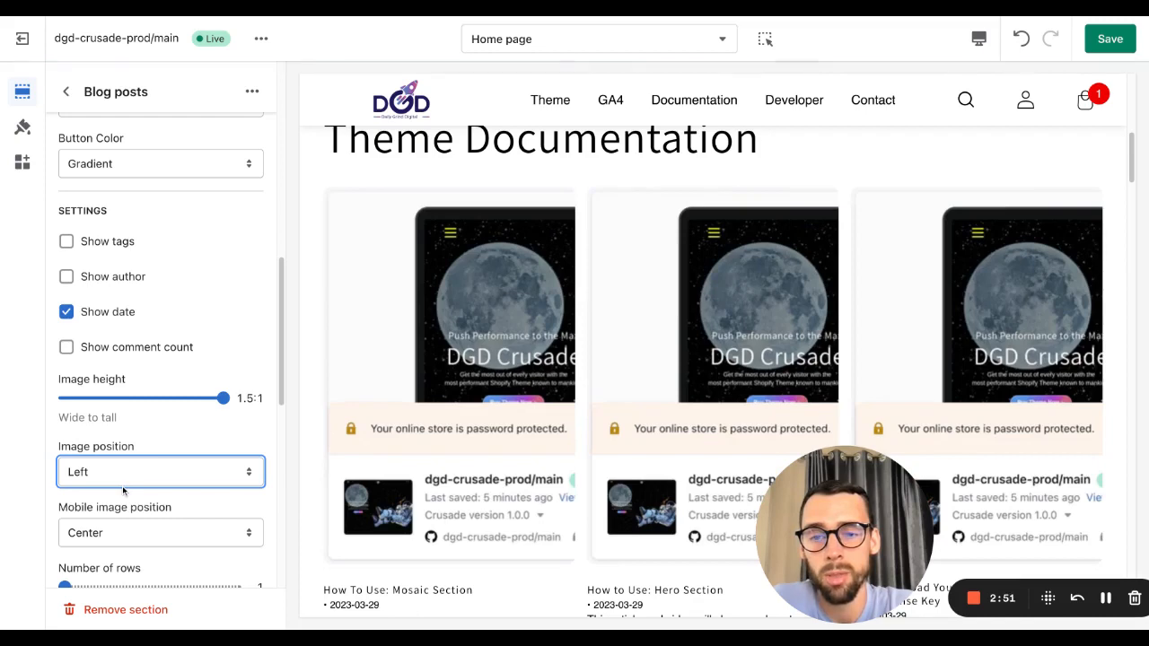
left_click(166, 468)
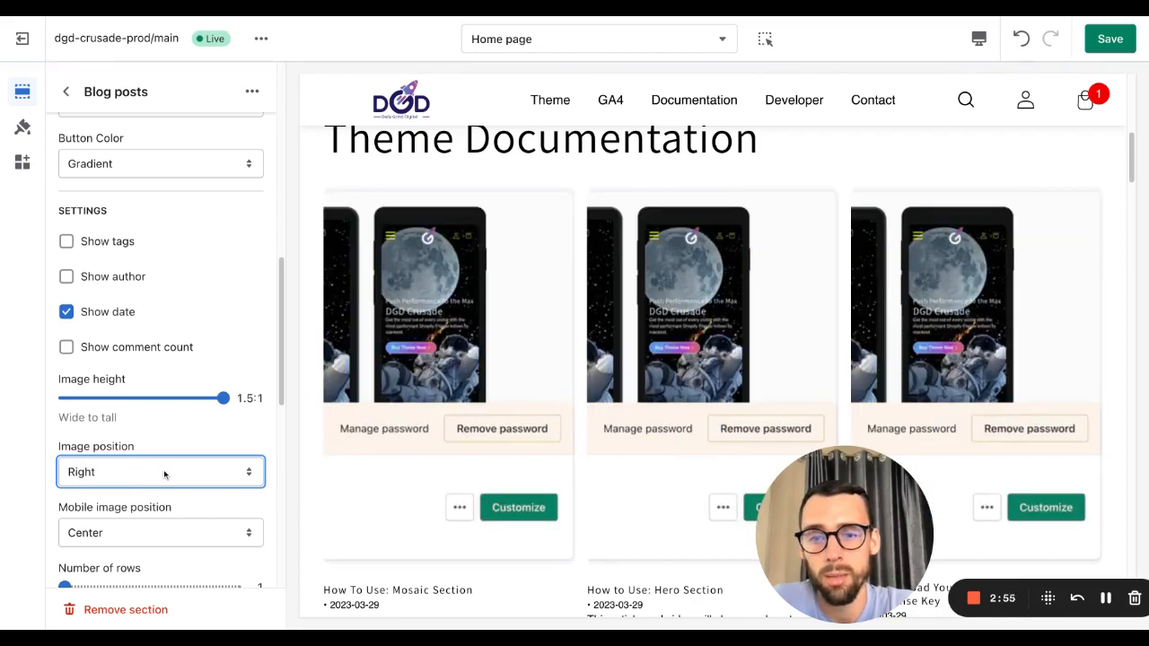
left_click(159, 456)
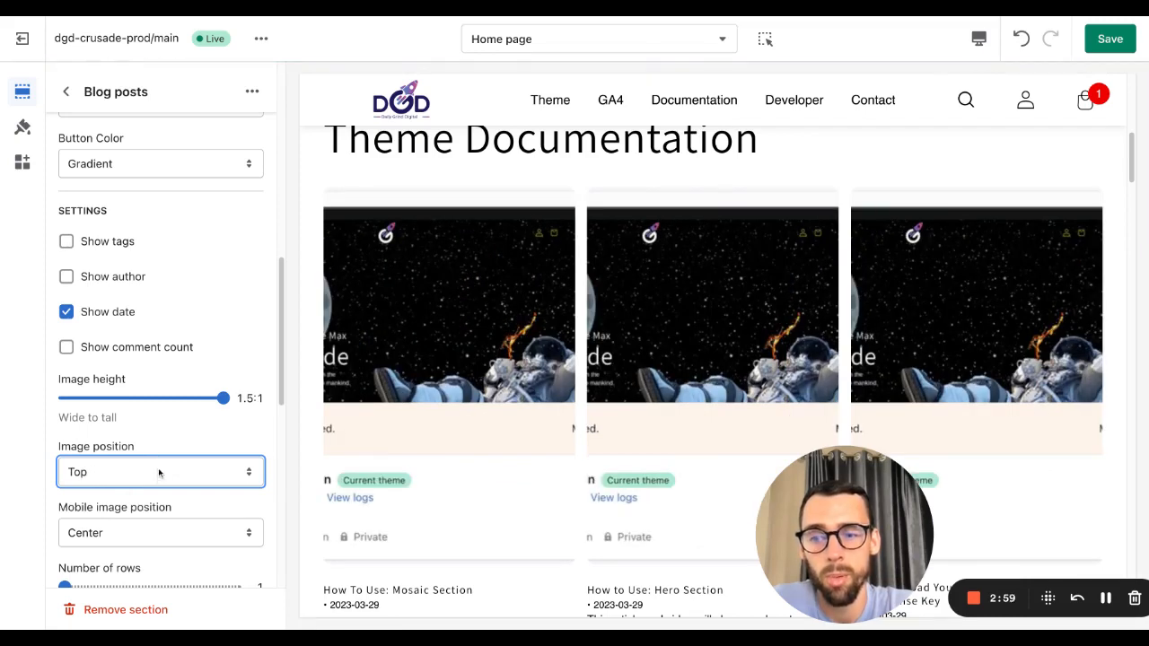
left_click(129, 548)
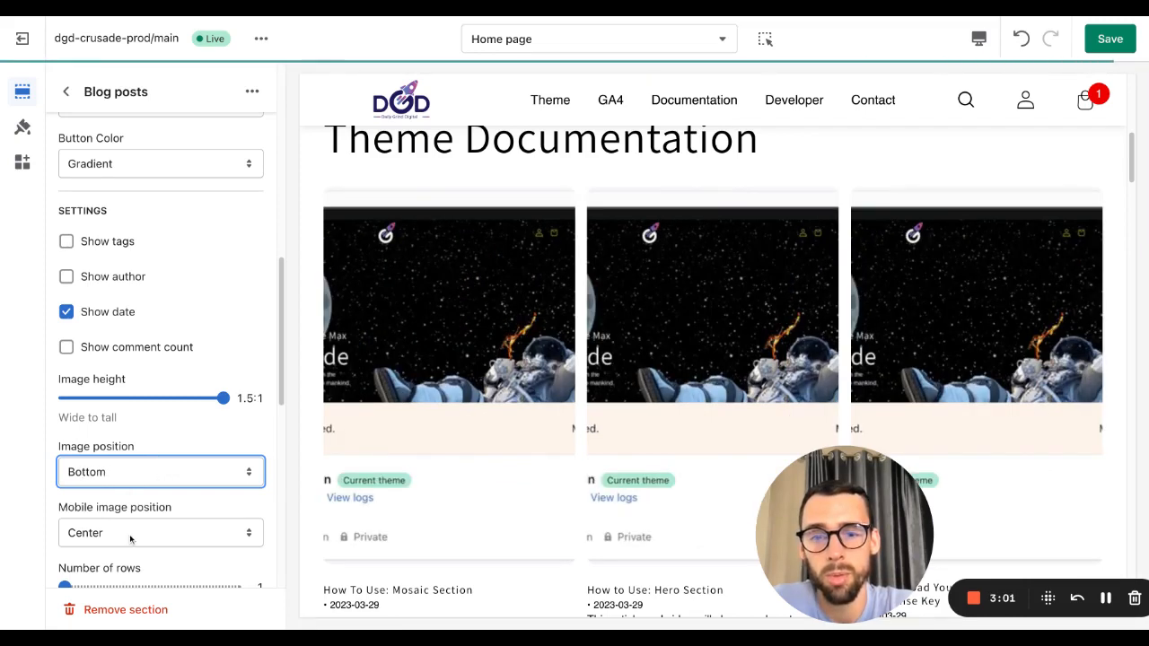
Step: Switch the editor preview to the mobile view
scroll(131, 503, "down", 1)
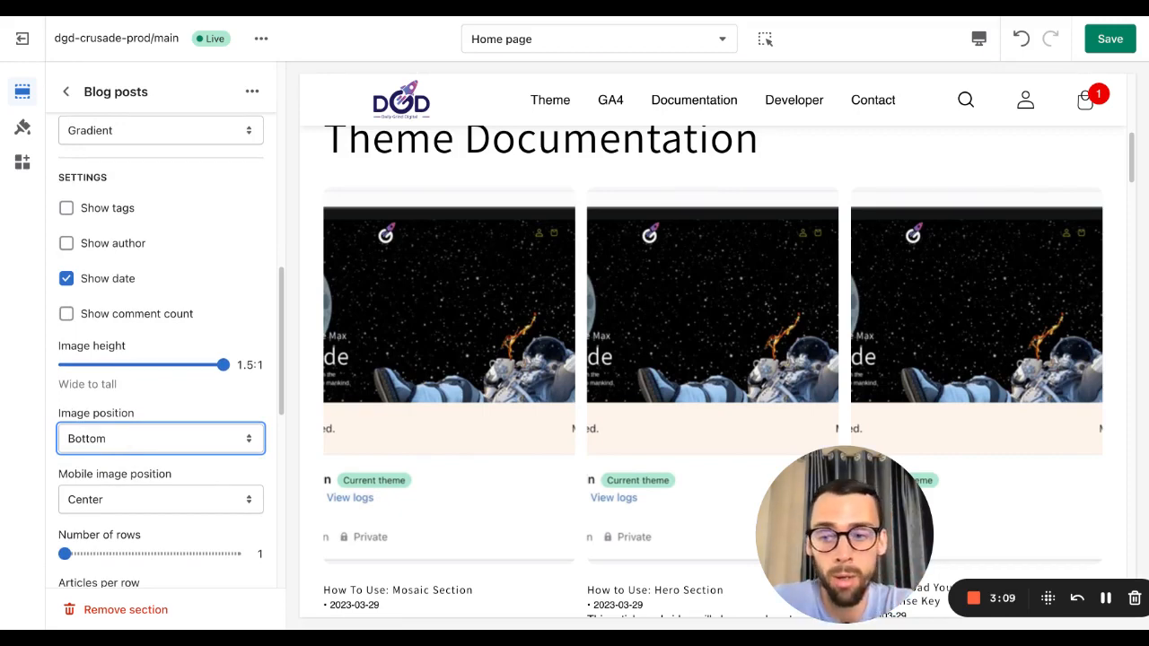
left_click(979, 38)
left_click(987, 79)
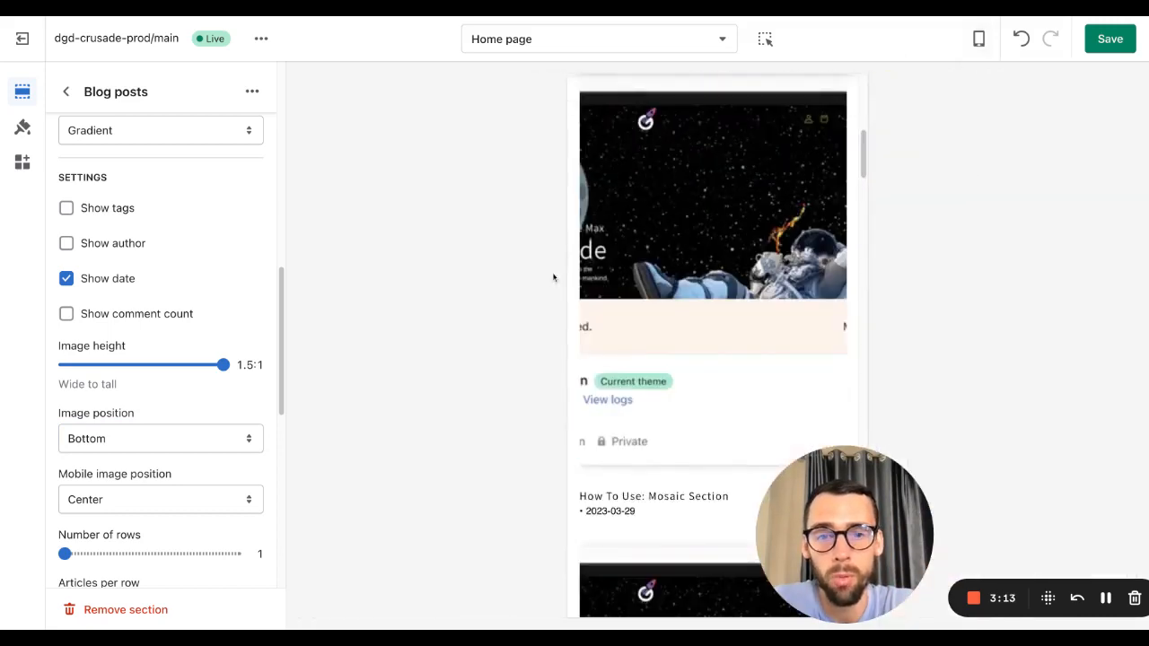
Step: Try the mobile image positions Top, Bottom, Left and Right, then return it to Center
left_click(133, 503)
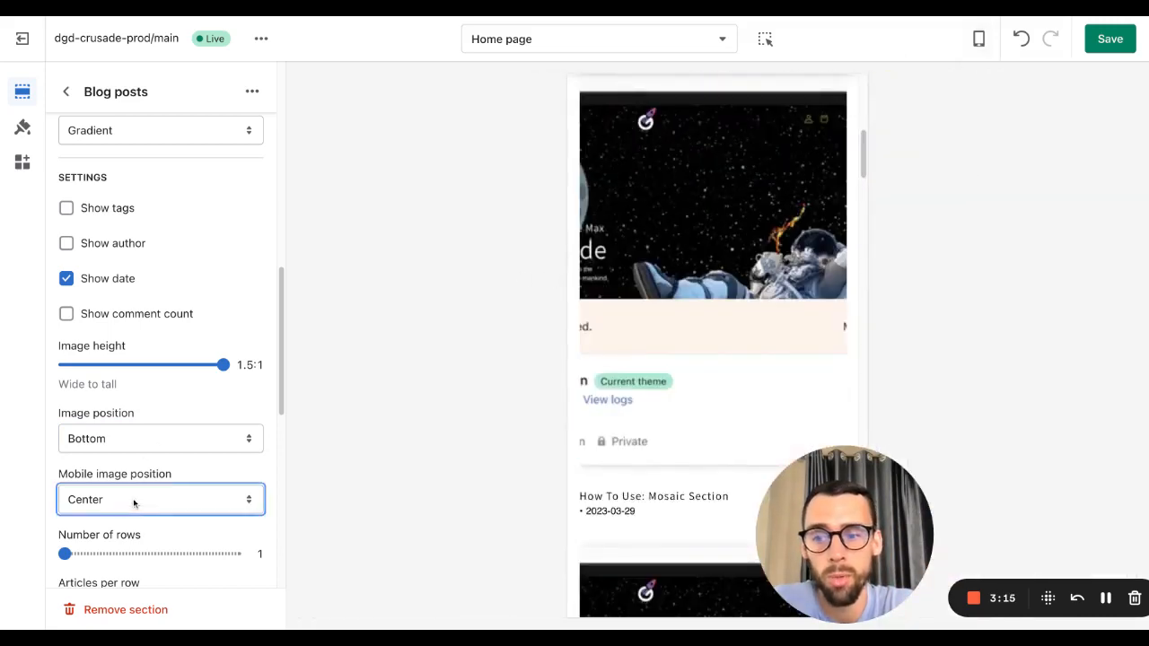
left_click(129, 483)
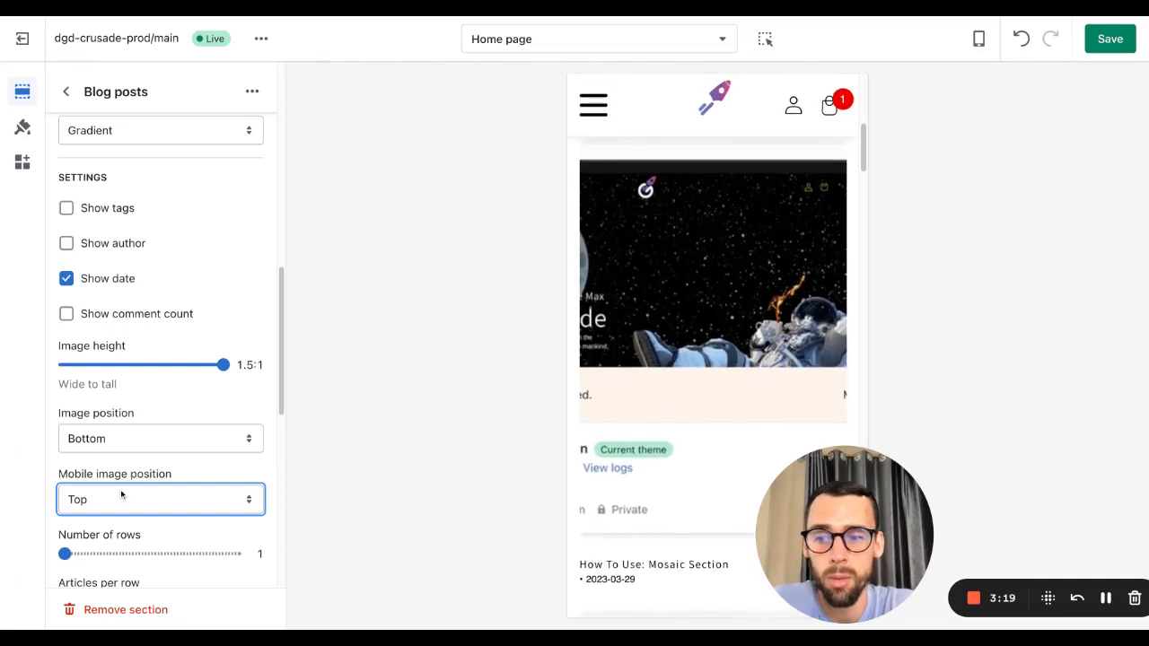
left_click(121, 495)
left_click(124, 561)
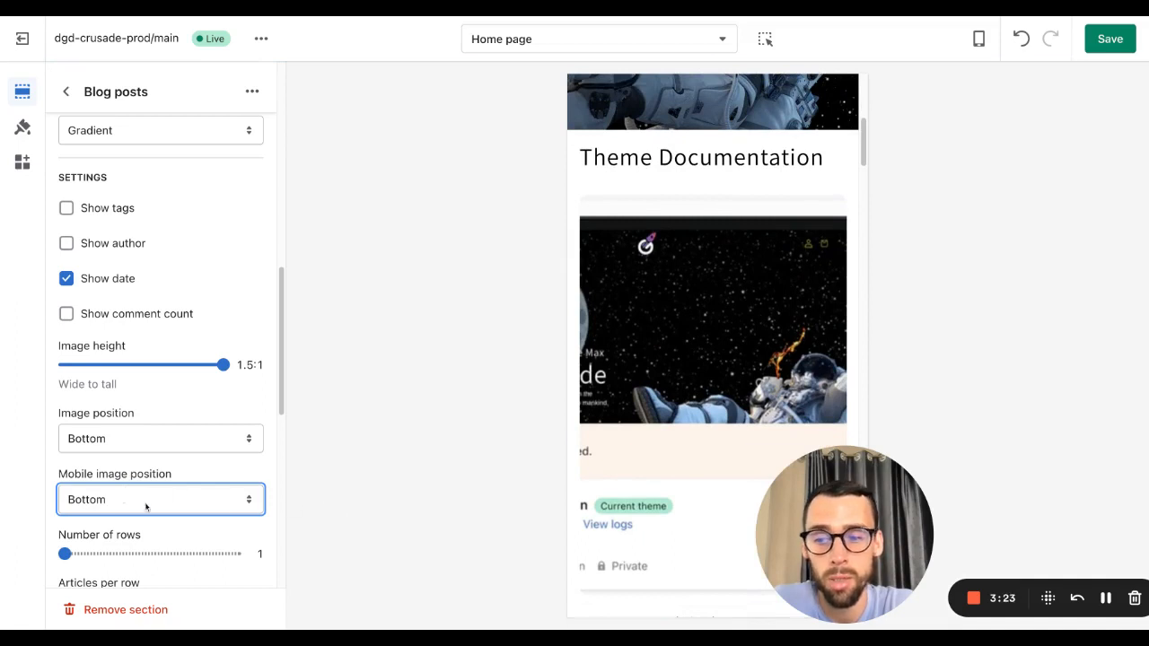
left_click(145, 507)
left_click(136, 481)
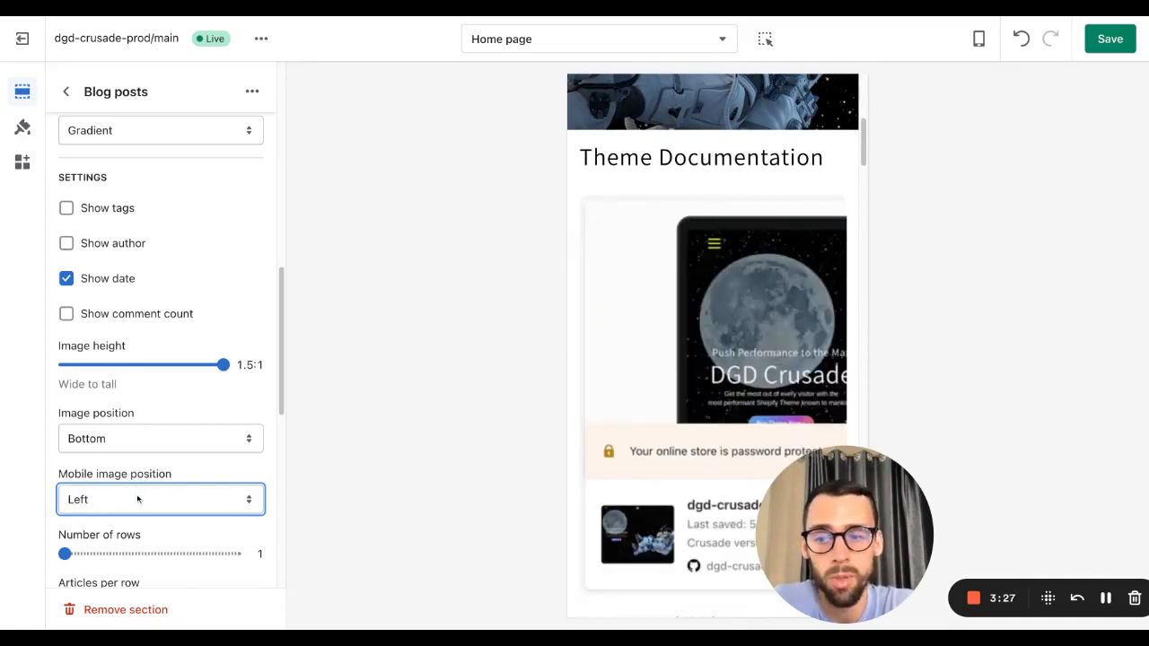
left_click(138, 499)
left_click(181, 471)
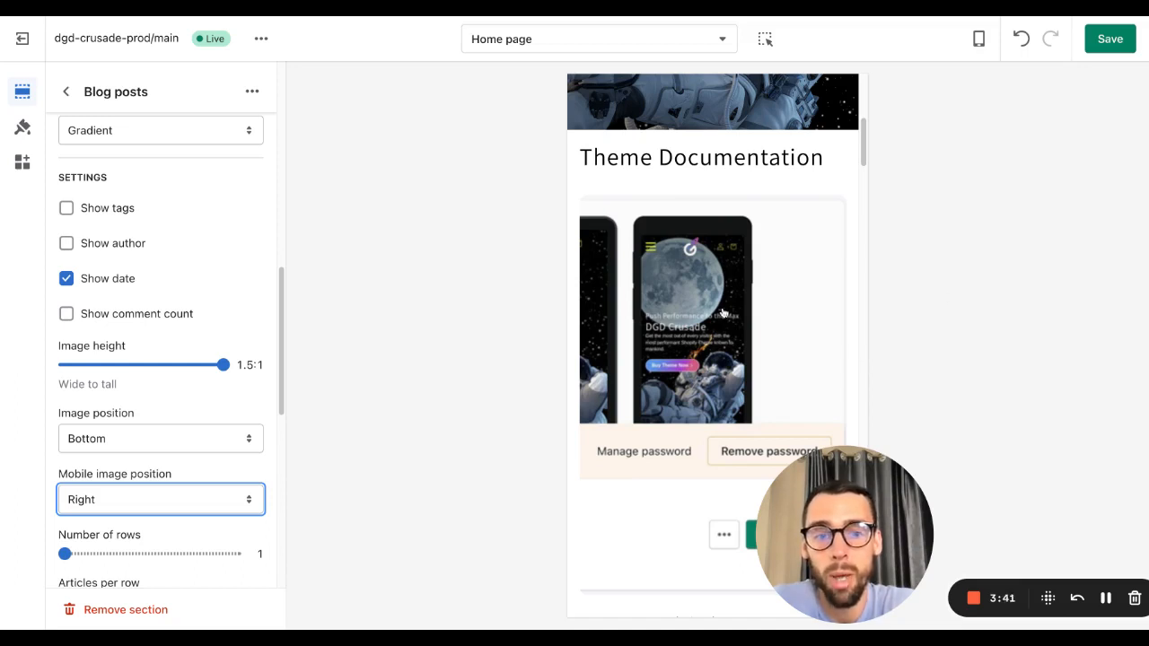
scroll(723, 312, "down", 2)
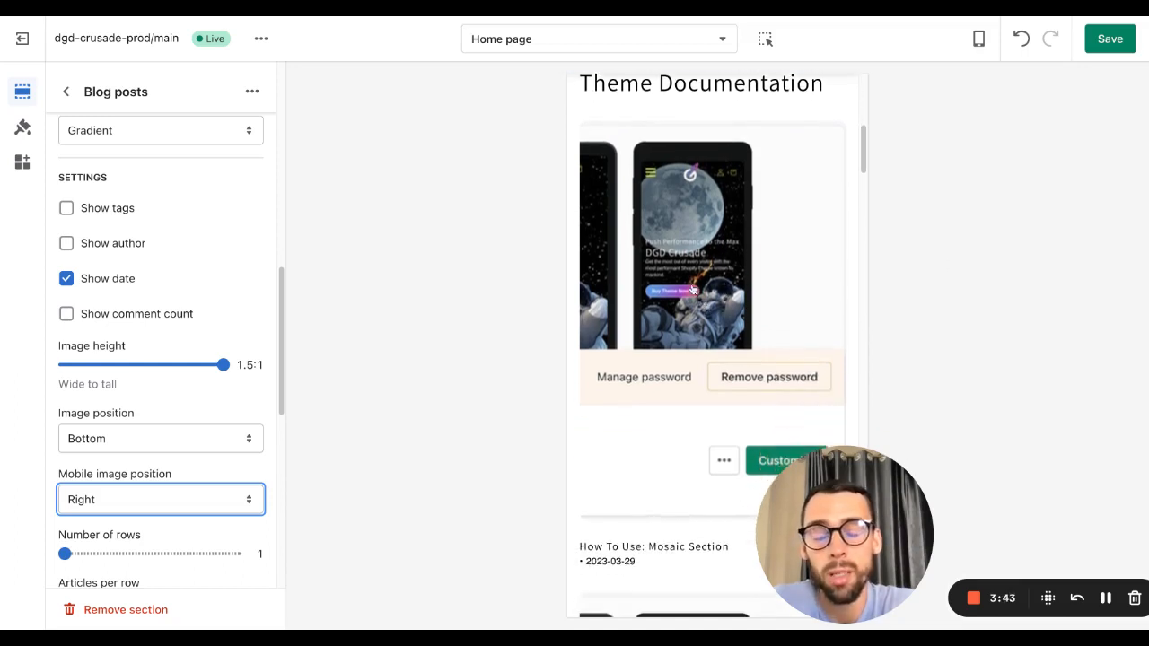
left_click(119, 487)
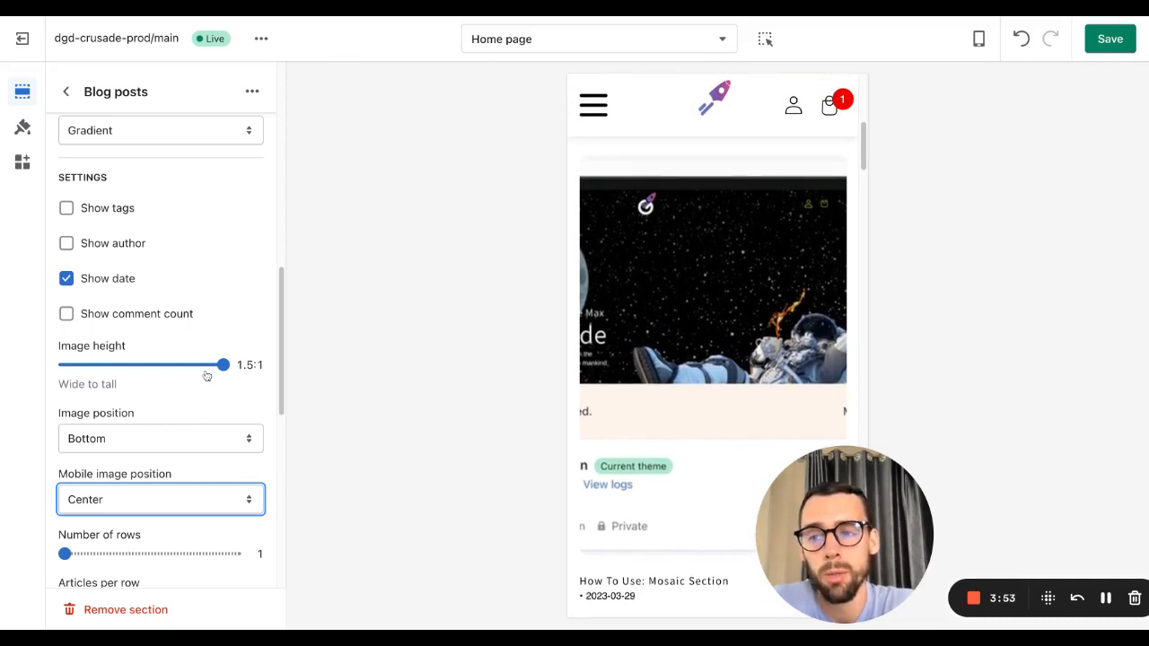
Step: Return the preview to desktop and set the image height back to 0.6:1
left_click(978, 39)
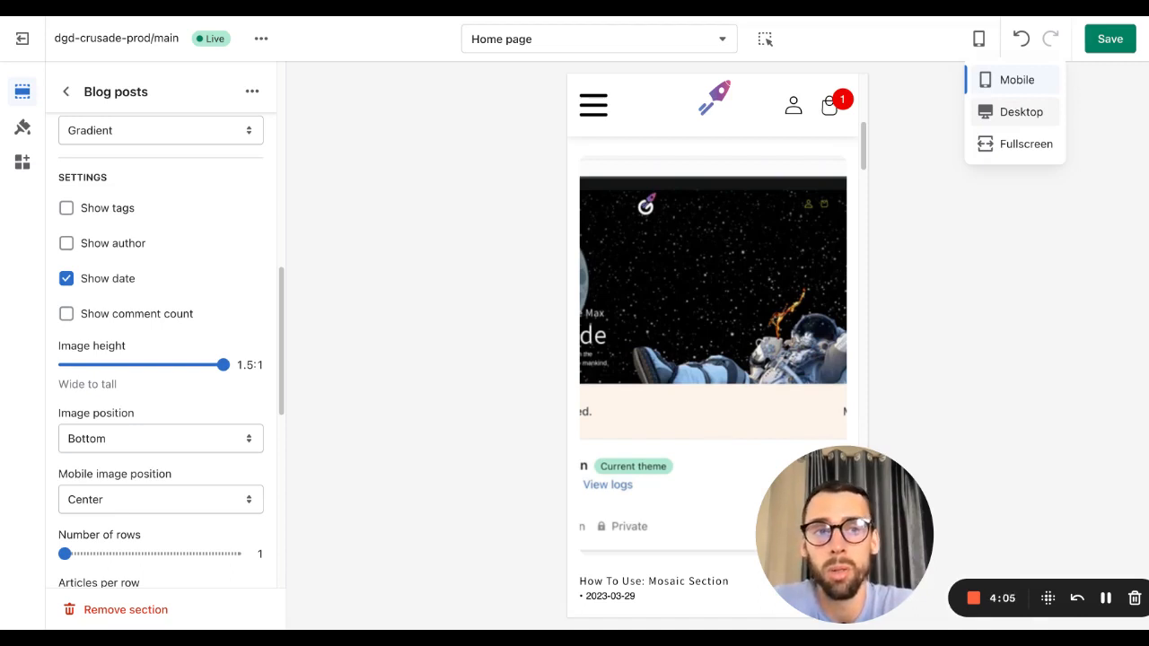
left_click(1021, 111)
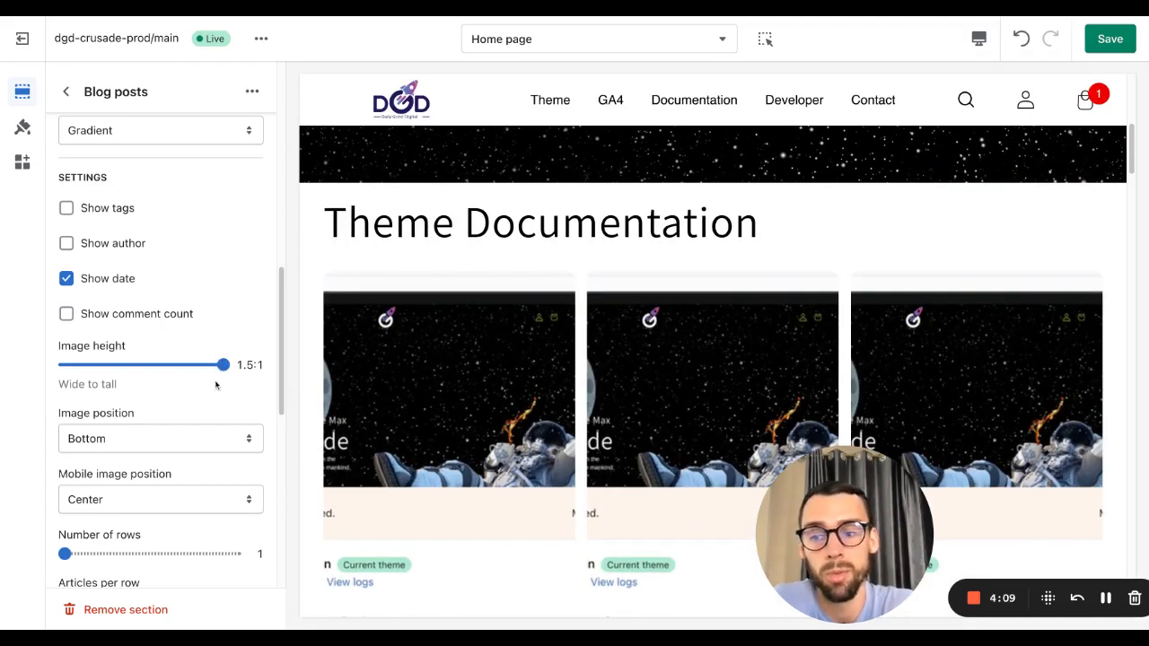
scroll(215, 370, "down", 1)
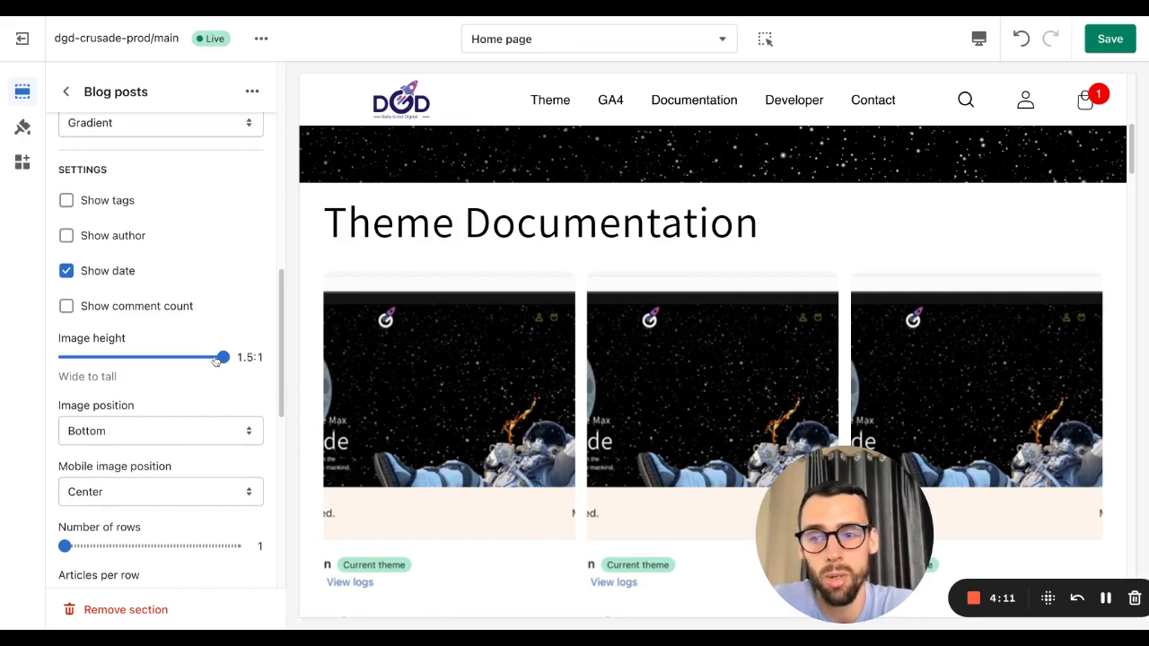
left_click_drag(222, 357, 65, 356)
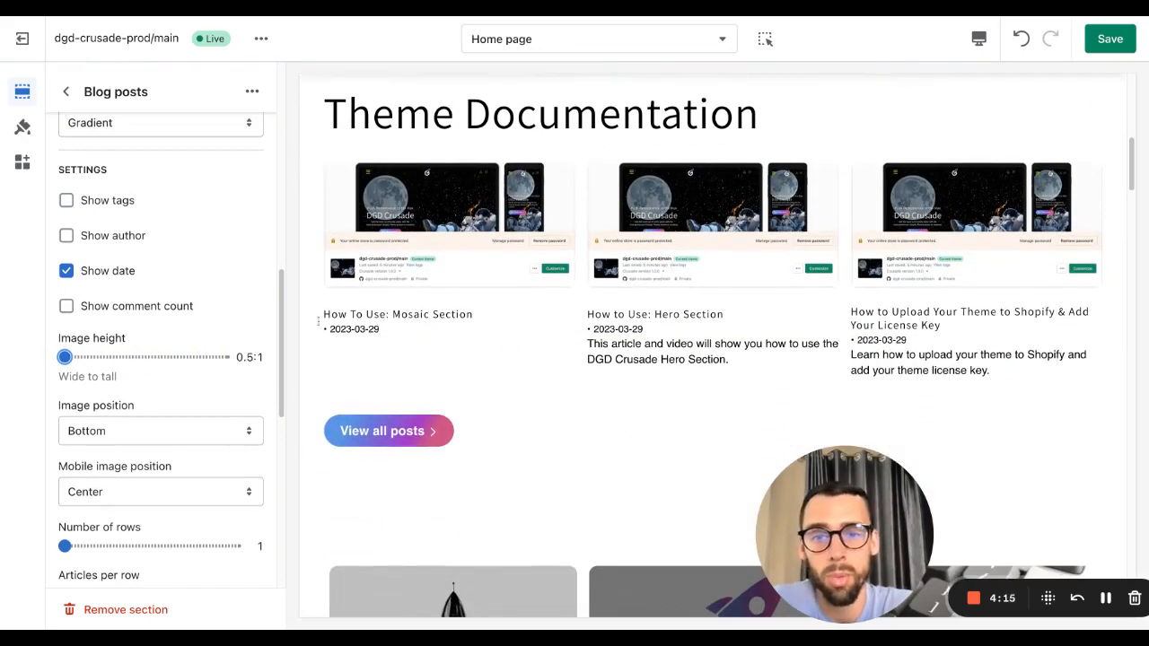
left_click(79, 358)
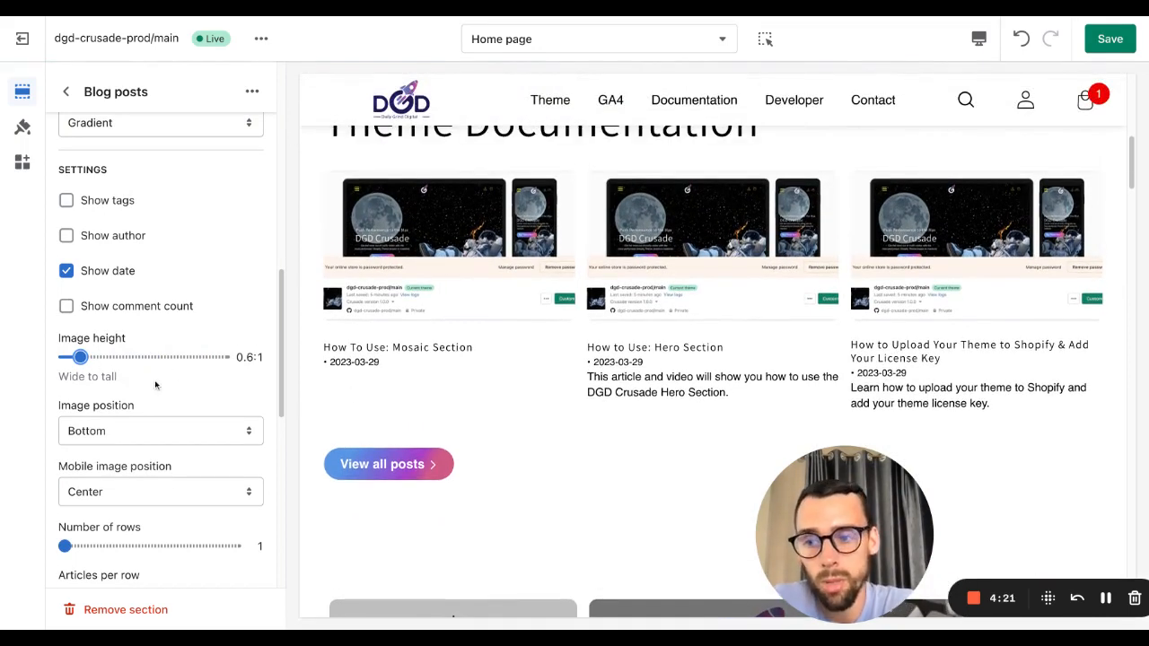
Step: Set the number of rows in the blog posts section to 4
scroll(151, 385, "down", 4)
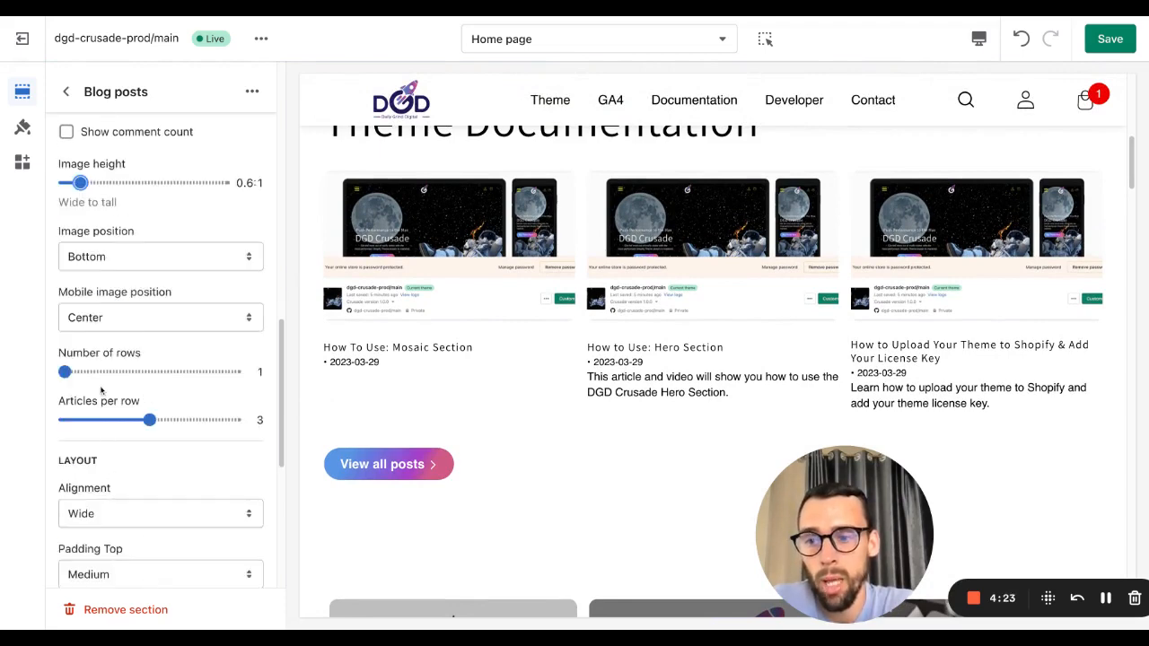
scroll(103, 381, "up", 1)
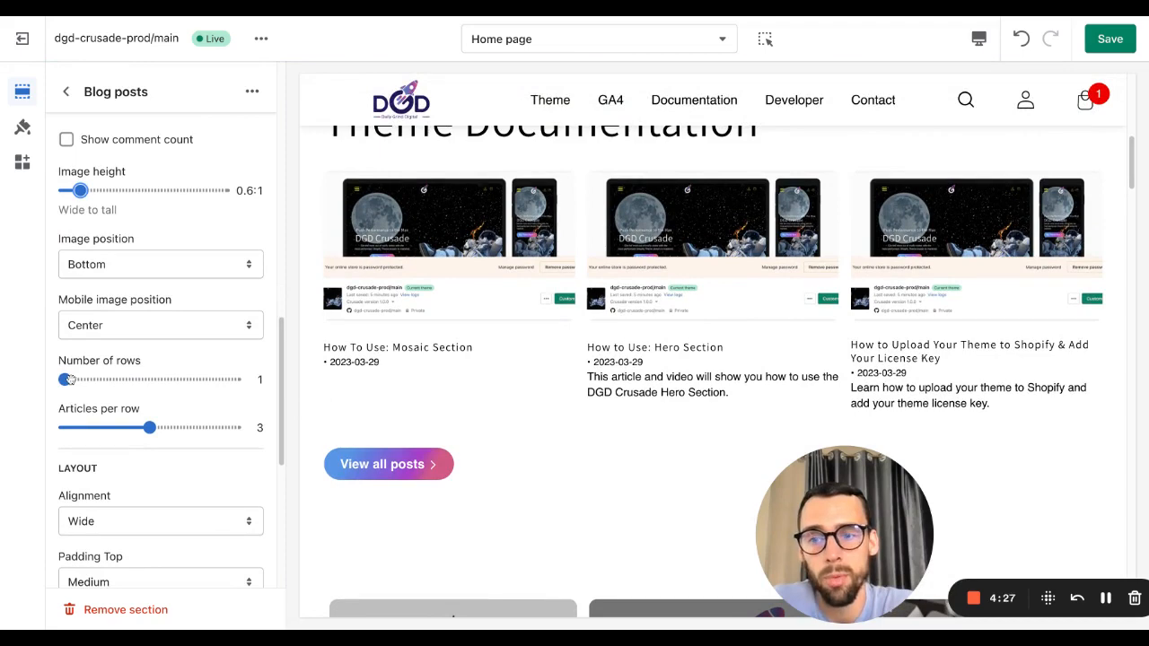
mouse_move(67, 379)
left_mouse_down()
mouse_move(177, 379)
mouse_move(121, 380)
left_mouse_up()
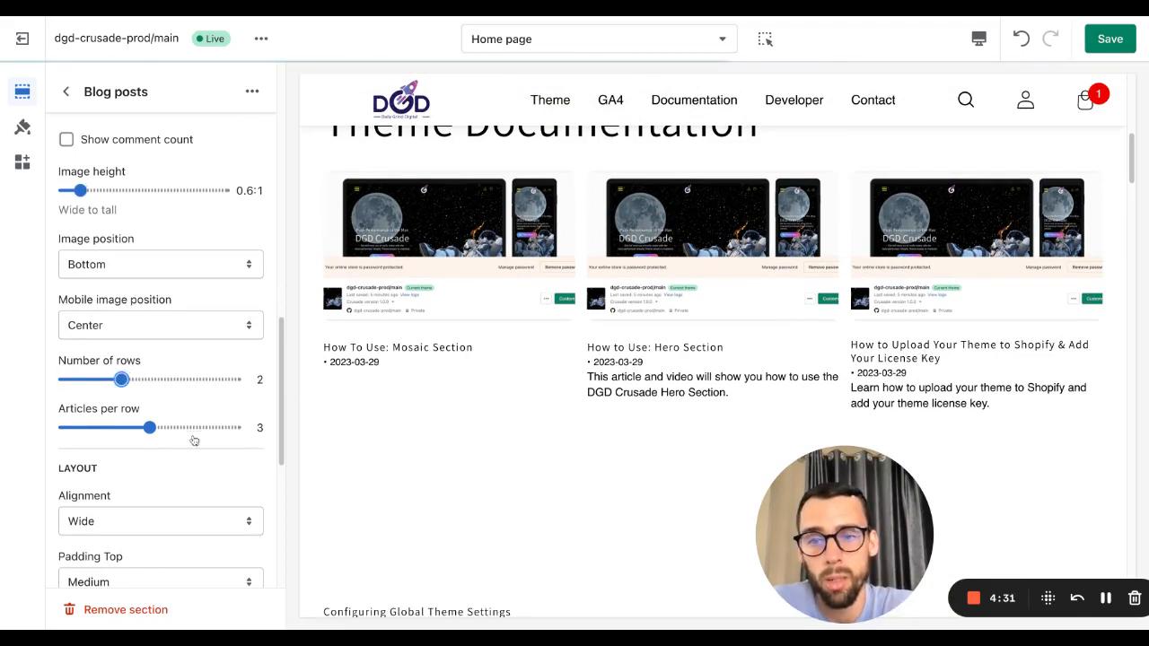
scroll(659, 351, "down", 2)
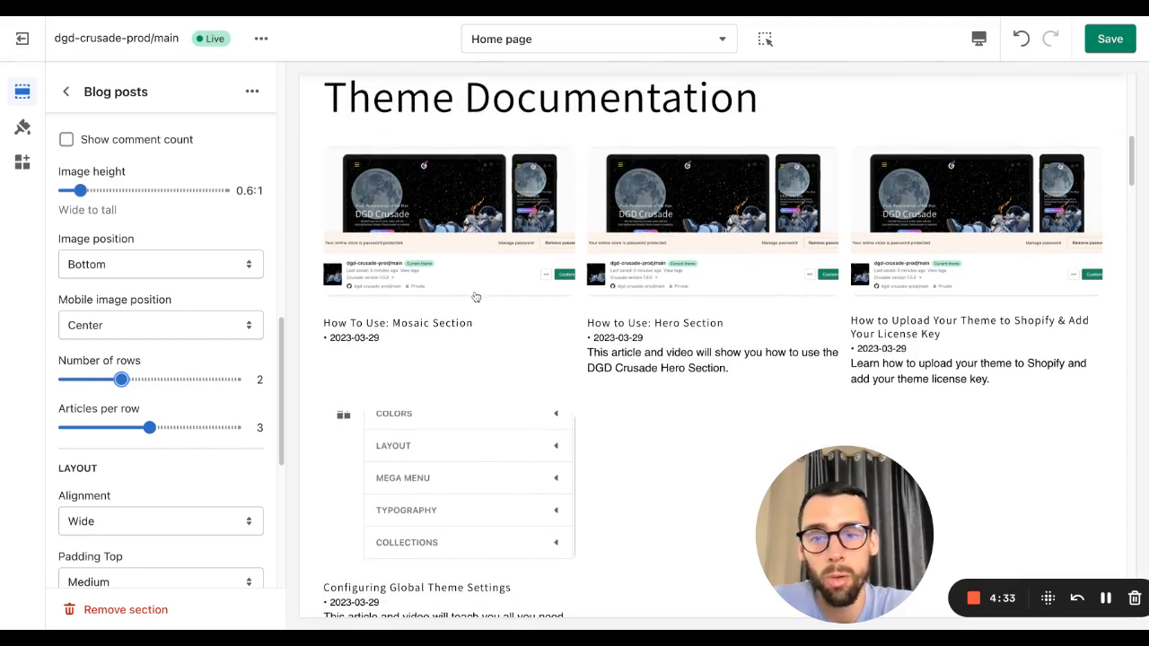
scroll(462, 440, "down", 3)
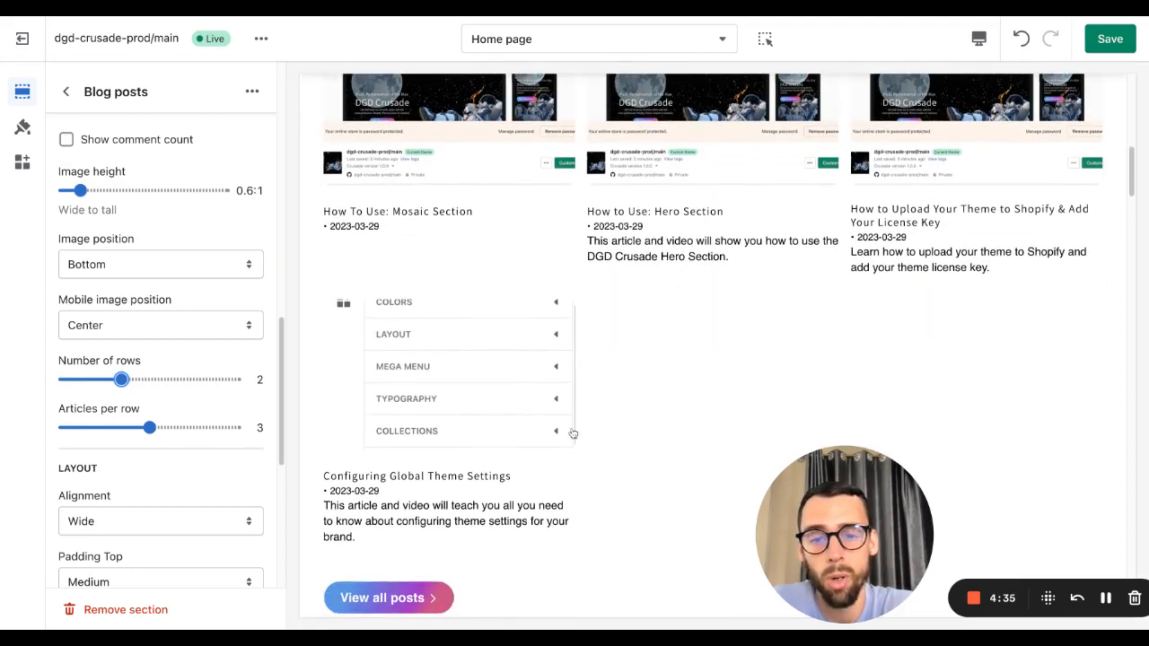
scroll(583, 433, "up", 3)
scroll(592, 431, "up", 1)
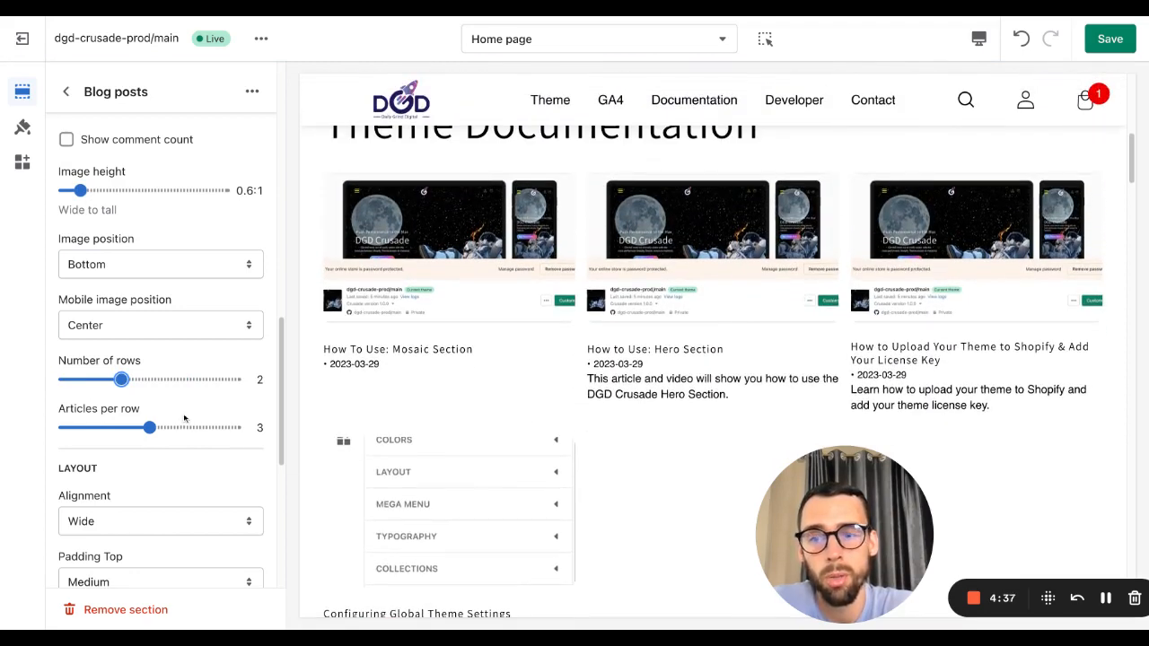
left_click_drag(117, 380, 235, 381)
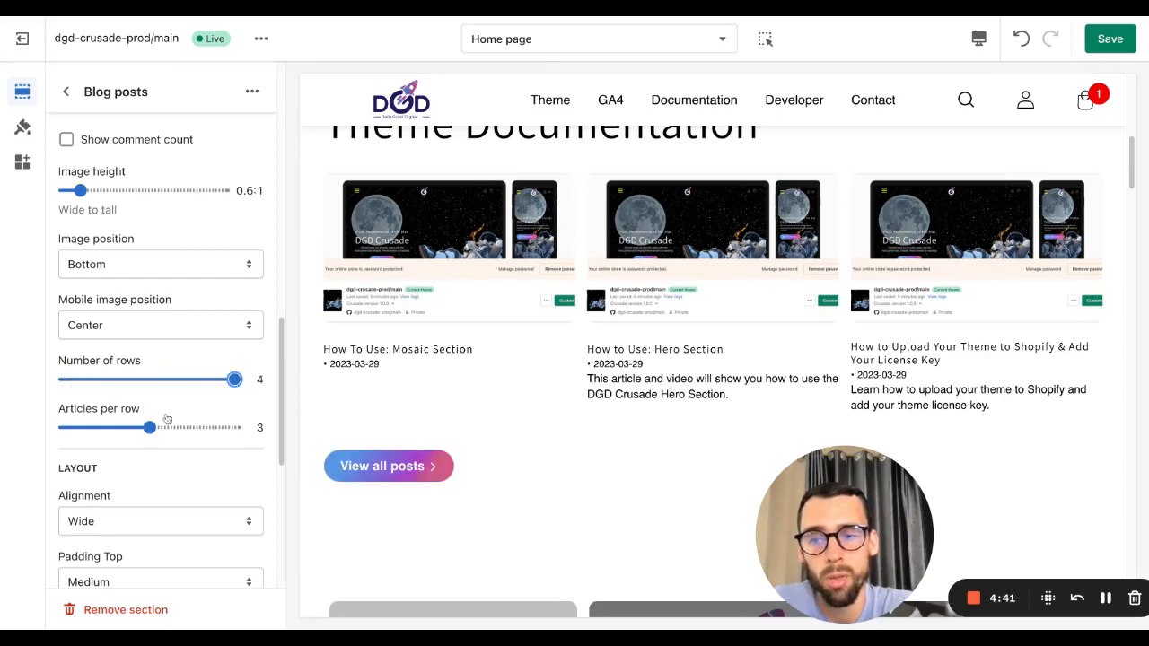
Step: Set the articles per row to 4
scroll(549, 306, "down", 2)
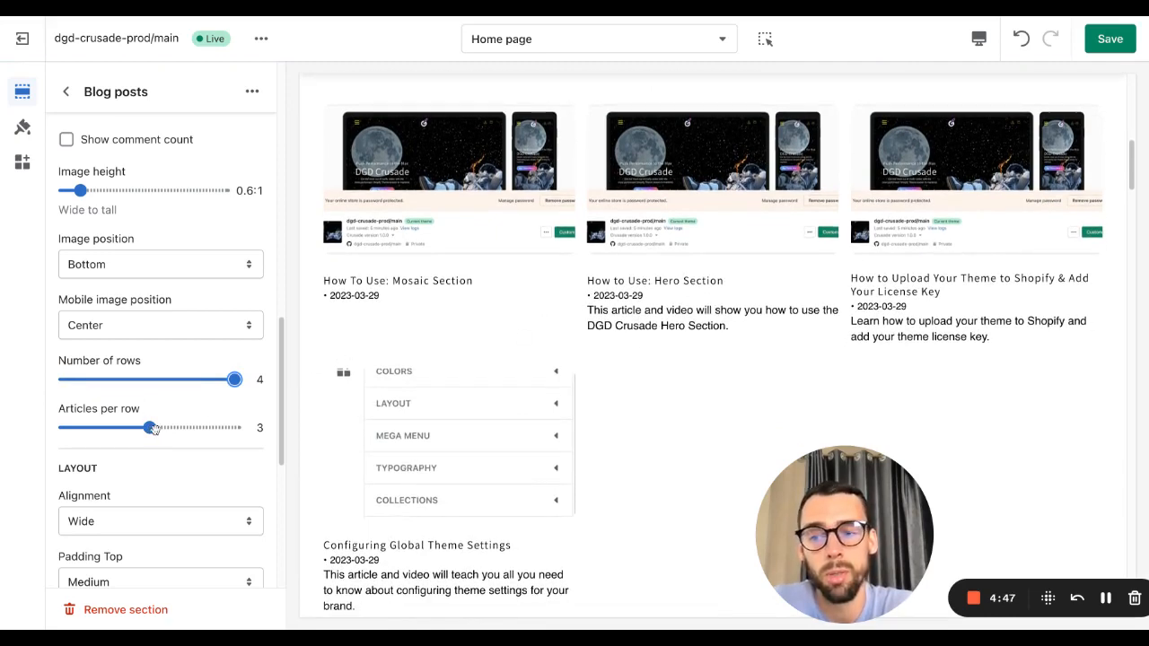
left_click_drag(151, 428, 234, 427)
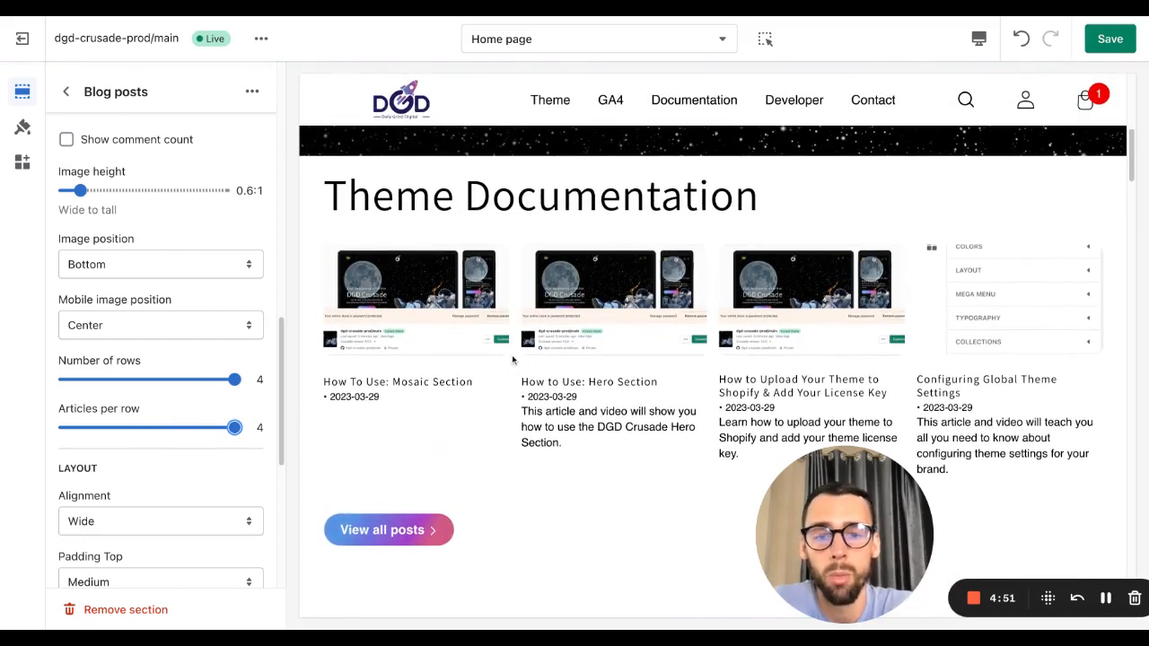
scroll(512, 360, "down", 1)
scroll(221, 434, "down", 1)
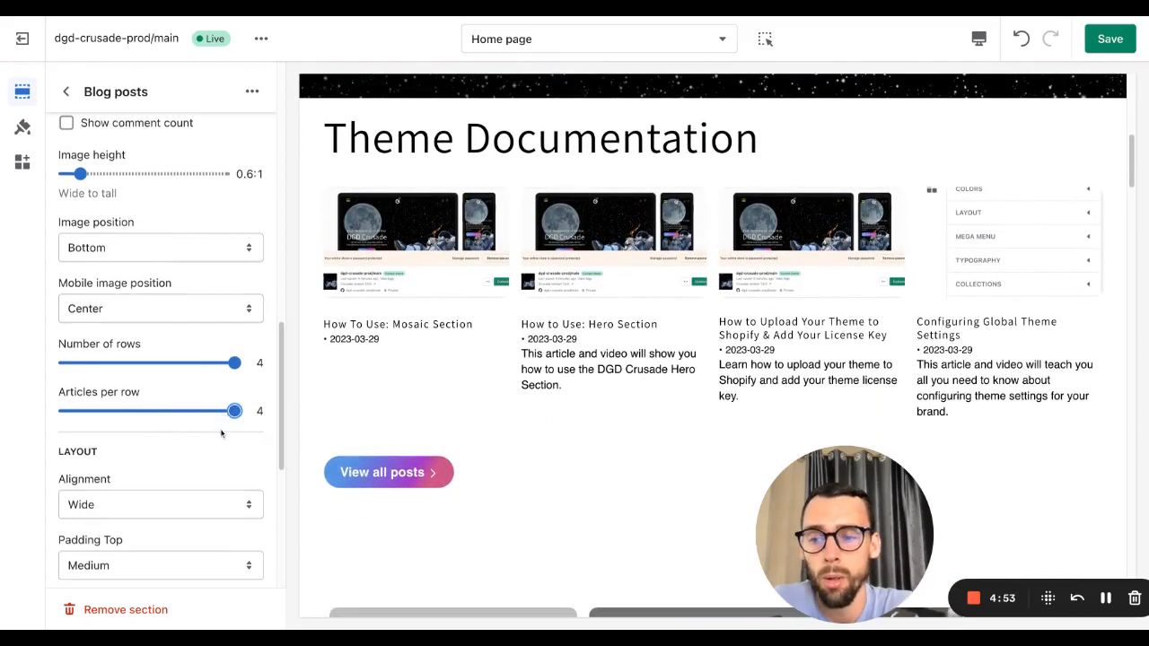
Step: Preview the blog posts section in fullscreen mode, then return the preview to desktop
scroll(222, 433, "down", 2)
left_click(138, 474)
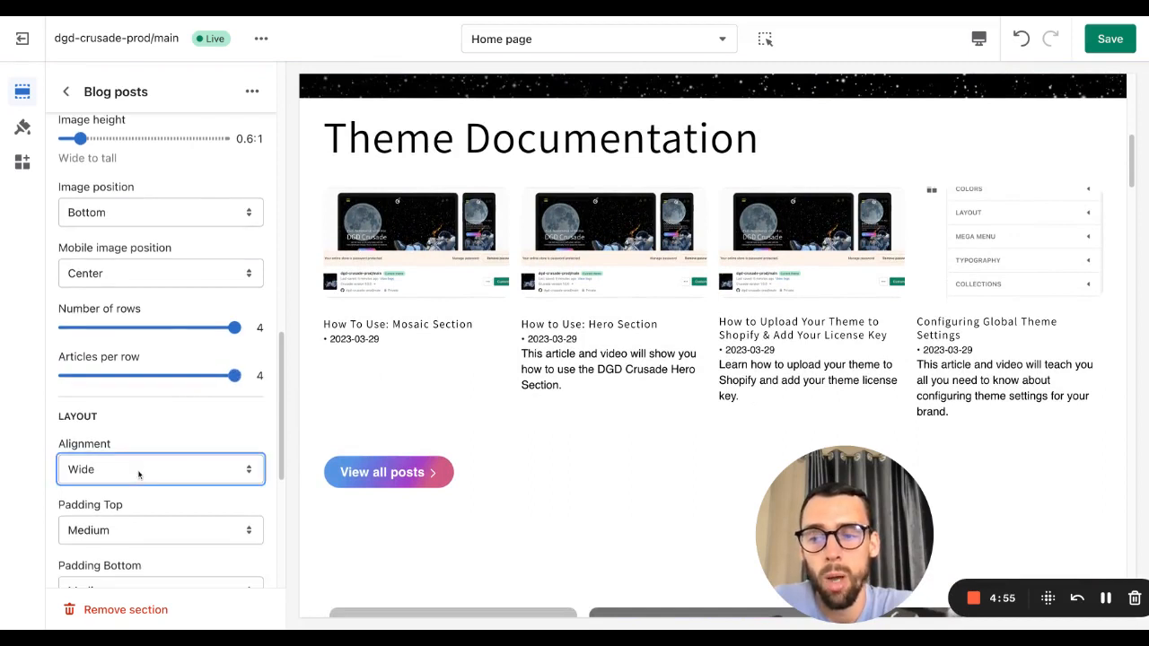
left_click(978, 39)
left_click(1005, 143)
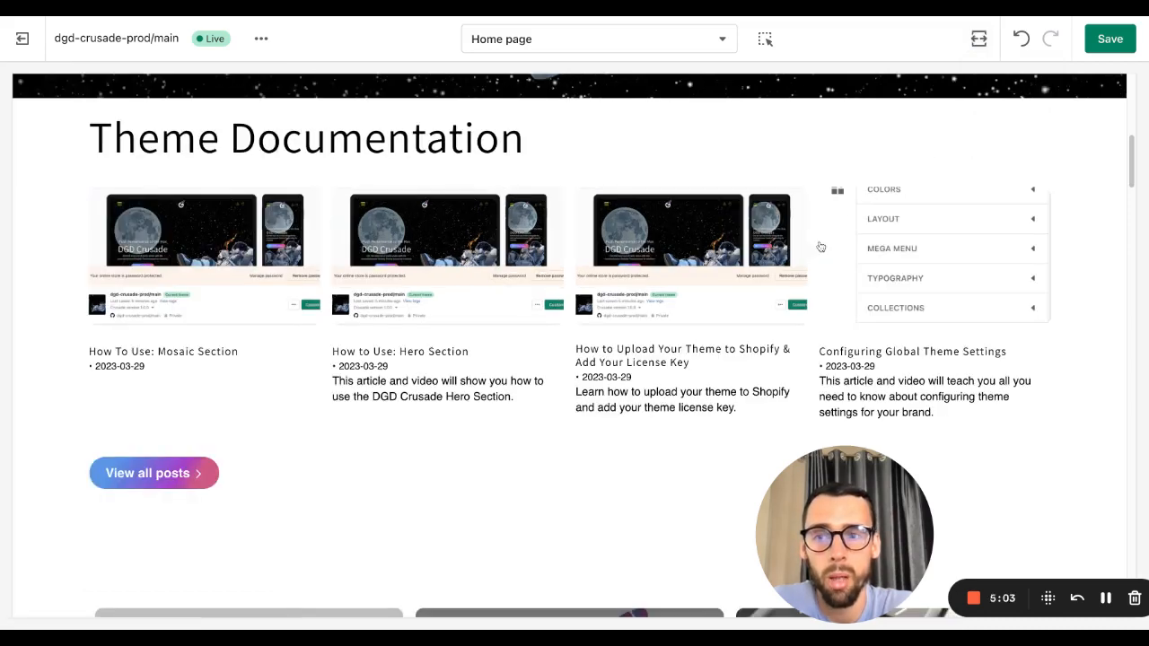
left_click(978, 39)
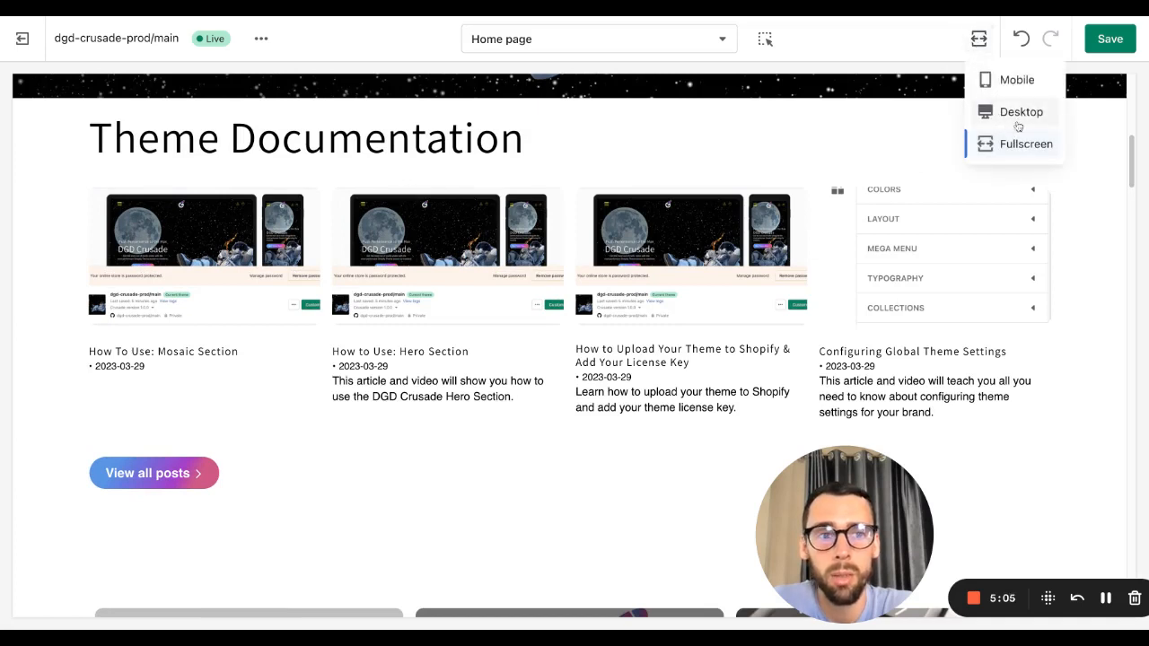
left_click(1015, 113)
Step: Set the section alignment to Full and check it in fullscreen preview before returning to desktop
left_click(127, 478)
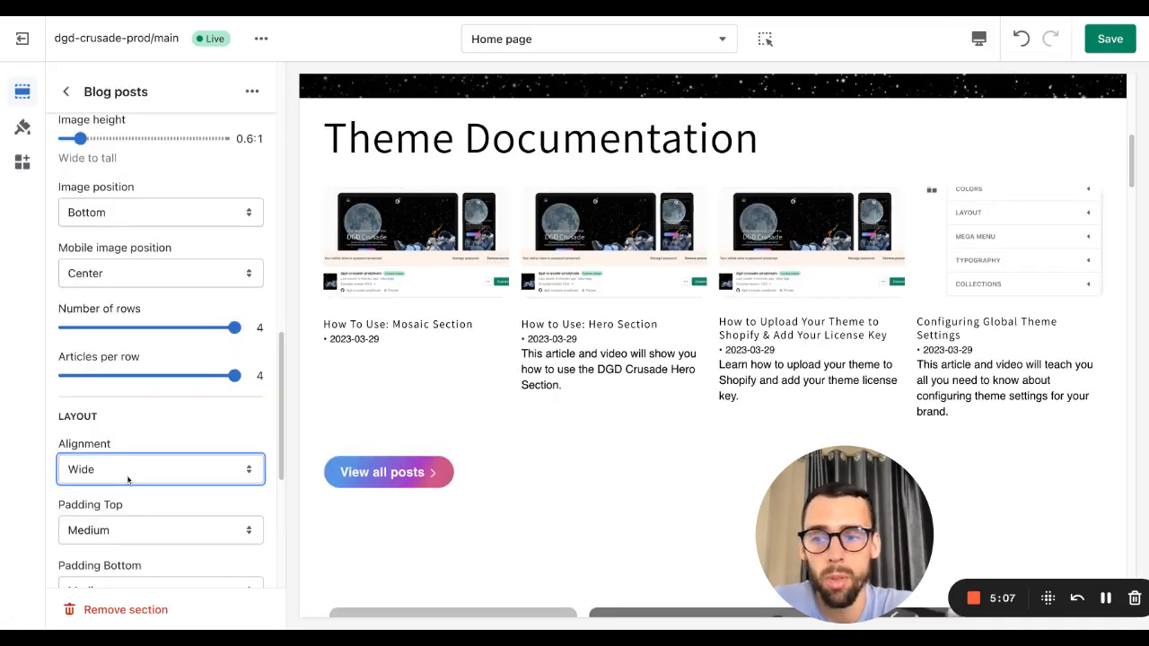
left_click(128, 480)
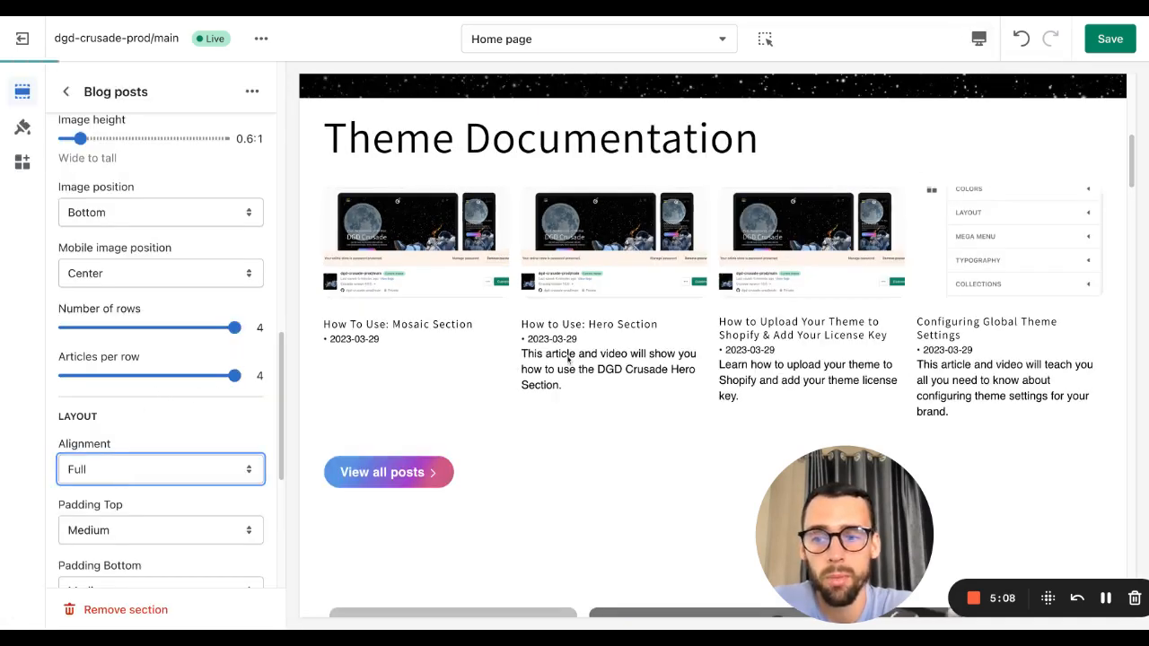
left_click(977, 39)
left_click(1018, 144)
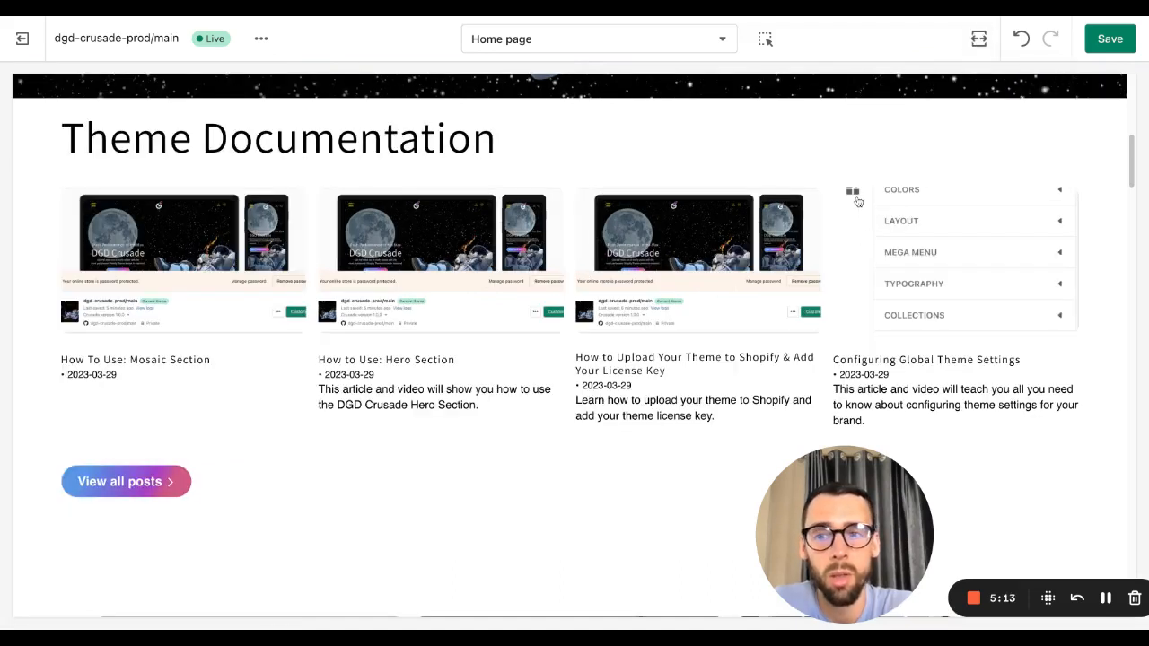
left_click(978, 38)
left_click(1023, 111)
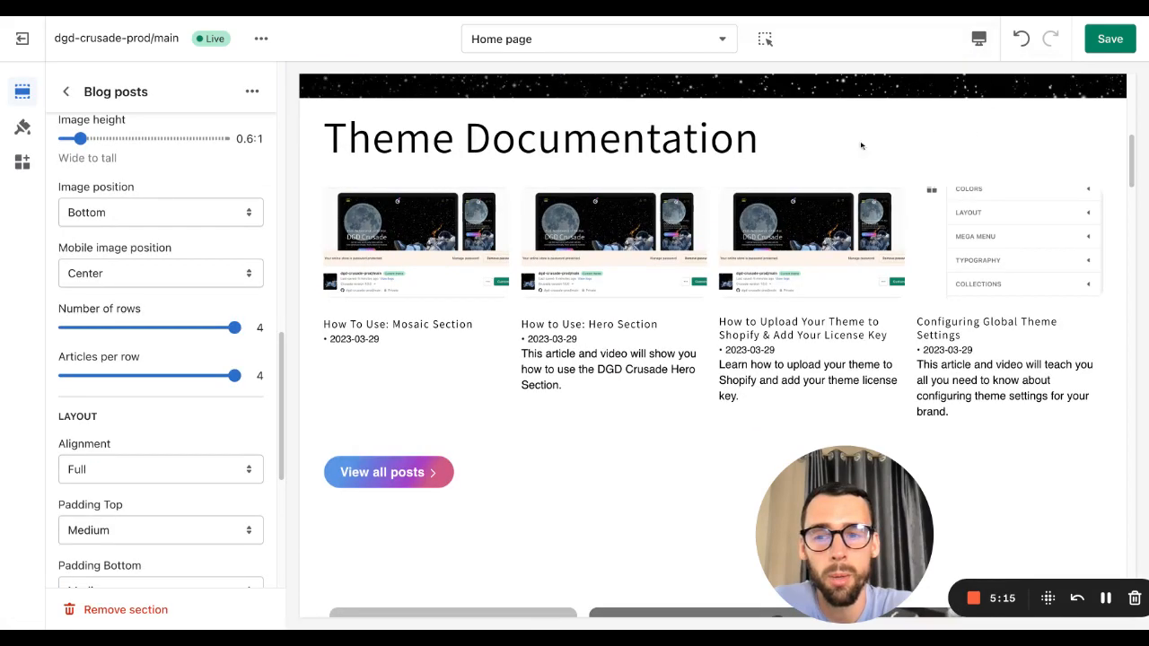
Step: Open the Hero section settings and turn off Remove Margin Bottom
scroll(119, 436, "down", 3)
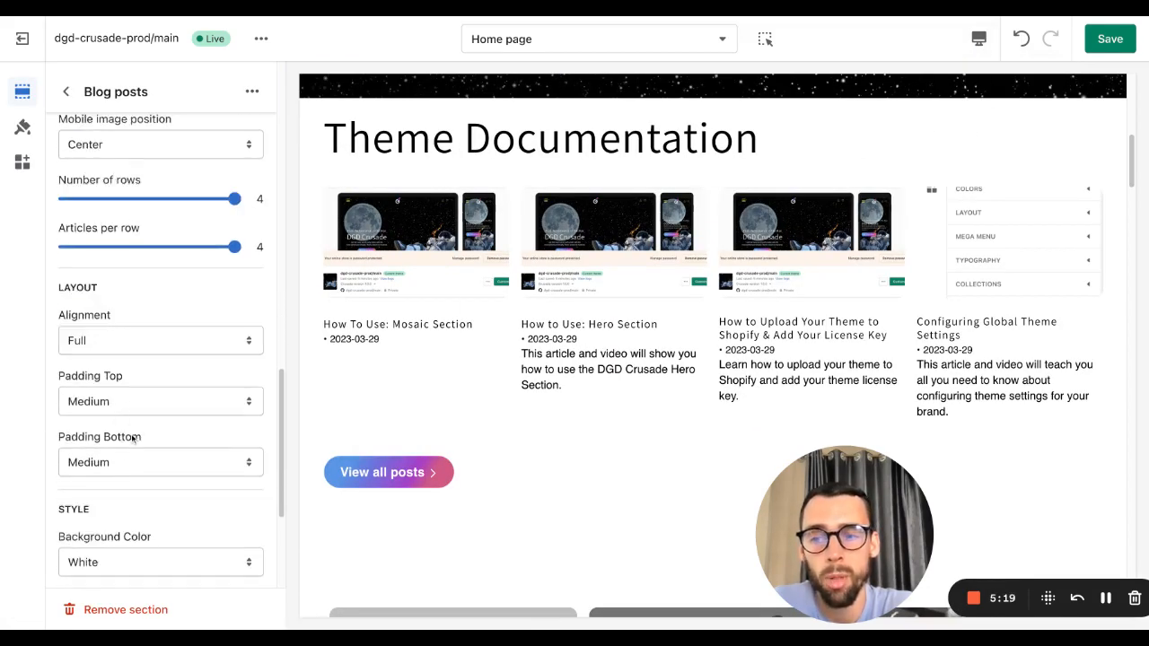
scroll(154, 432, "down", 1)
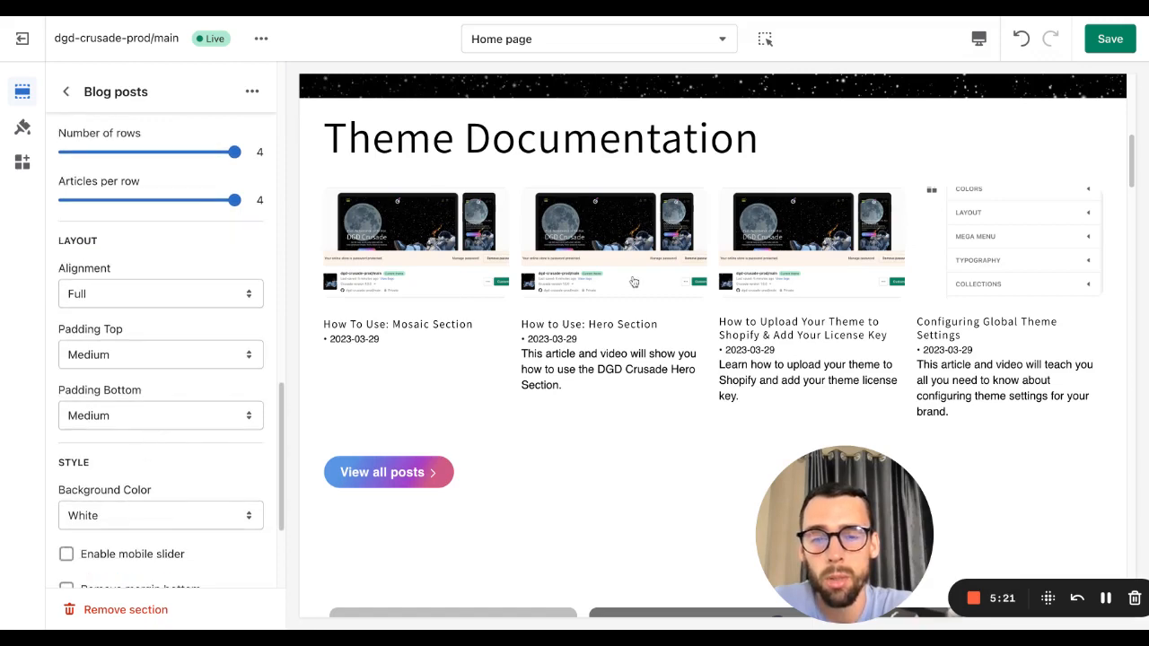
scroll(576, 266, "up", 3)
scroll(522, 333, "down", 1)
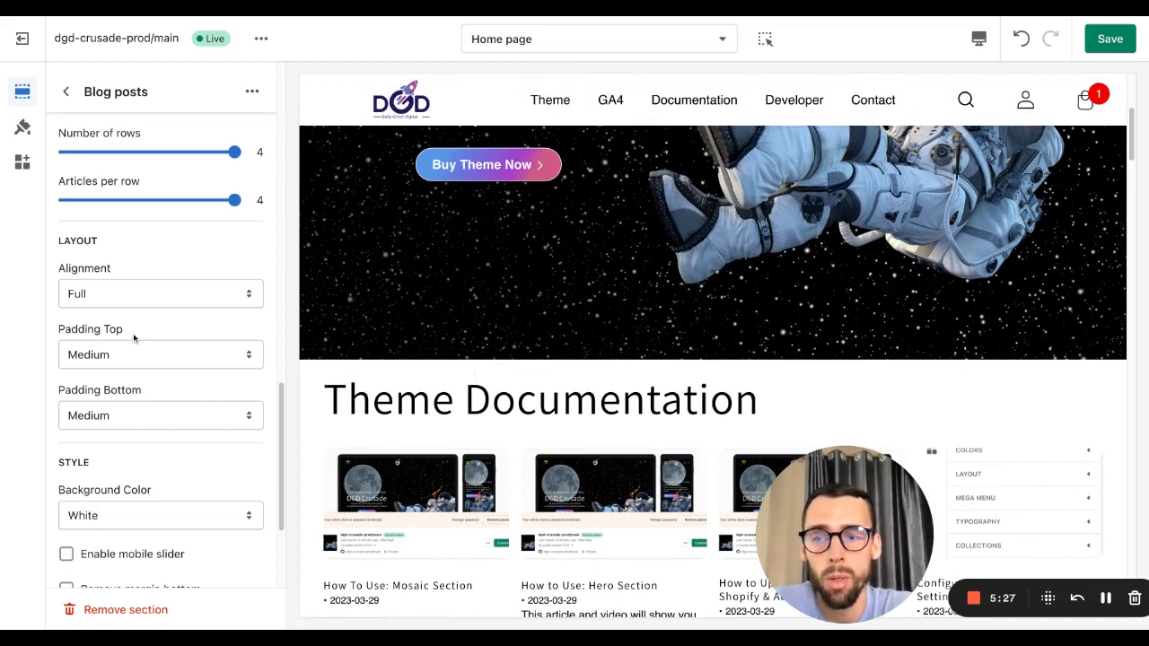
scroll(124, 209, "up", 1)
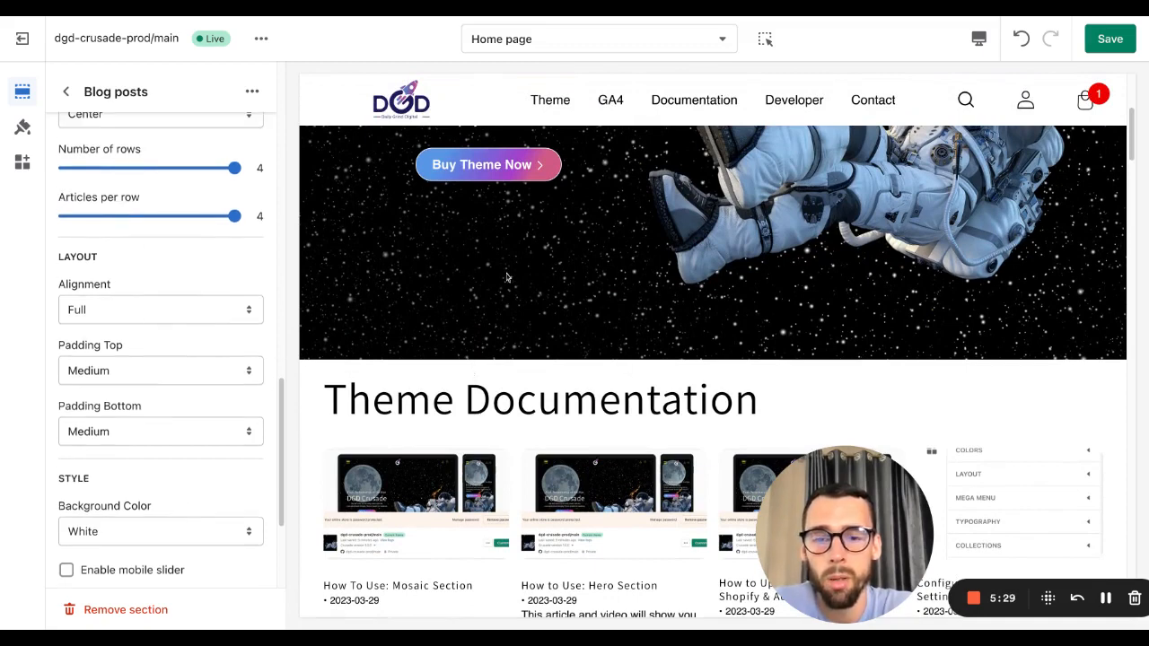
left_click(66, 92)
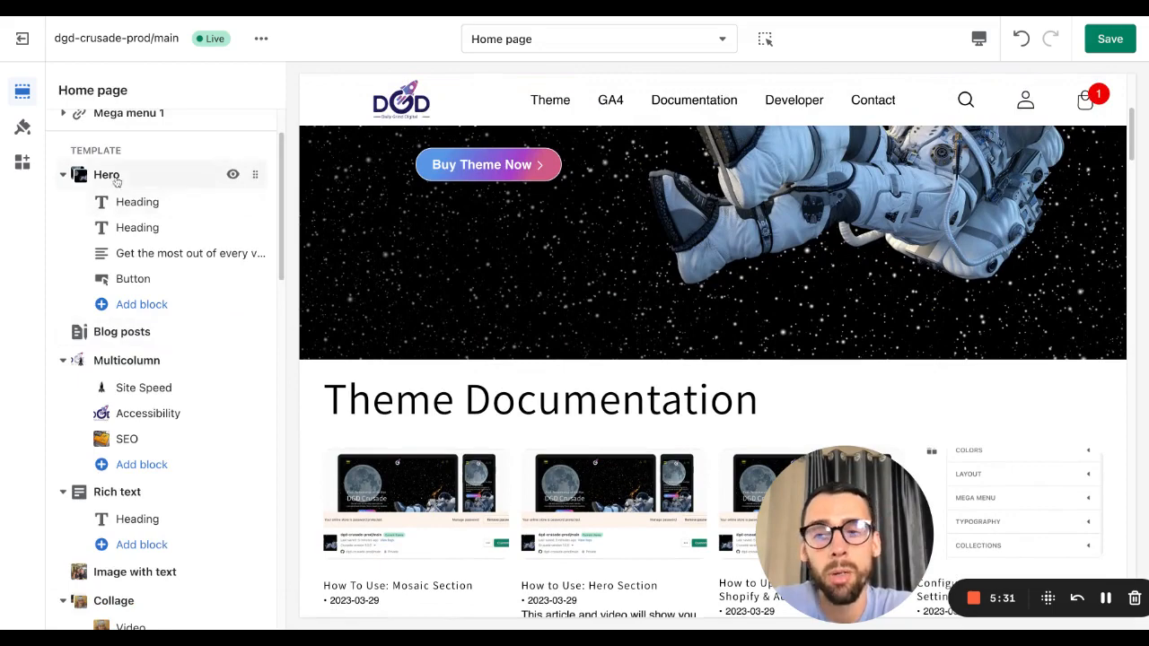
left_click(112, 178)
scroll(136, 239, "down", 15)
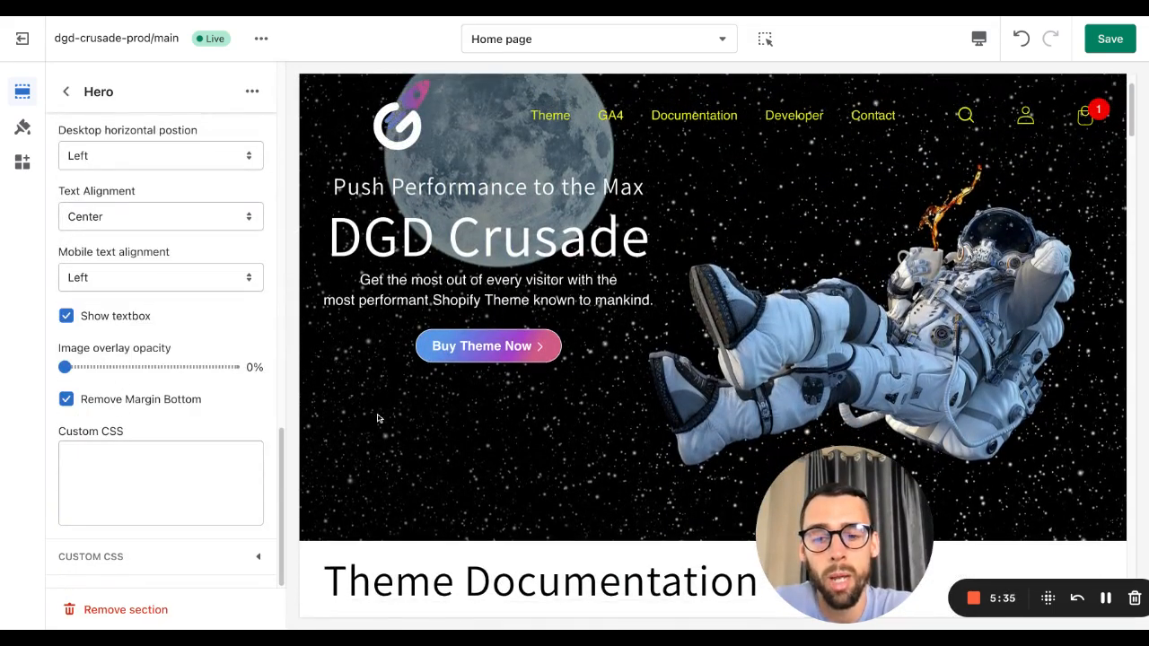
scroll(445, 503, "down", 2)
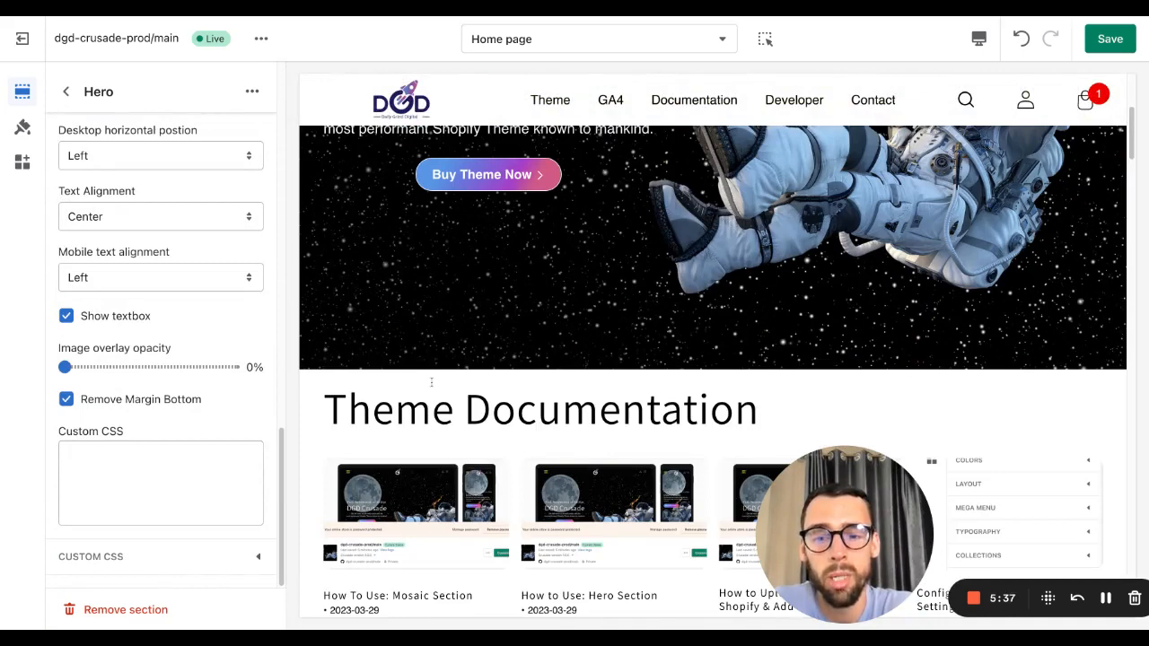
left_click(146, 405)
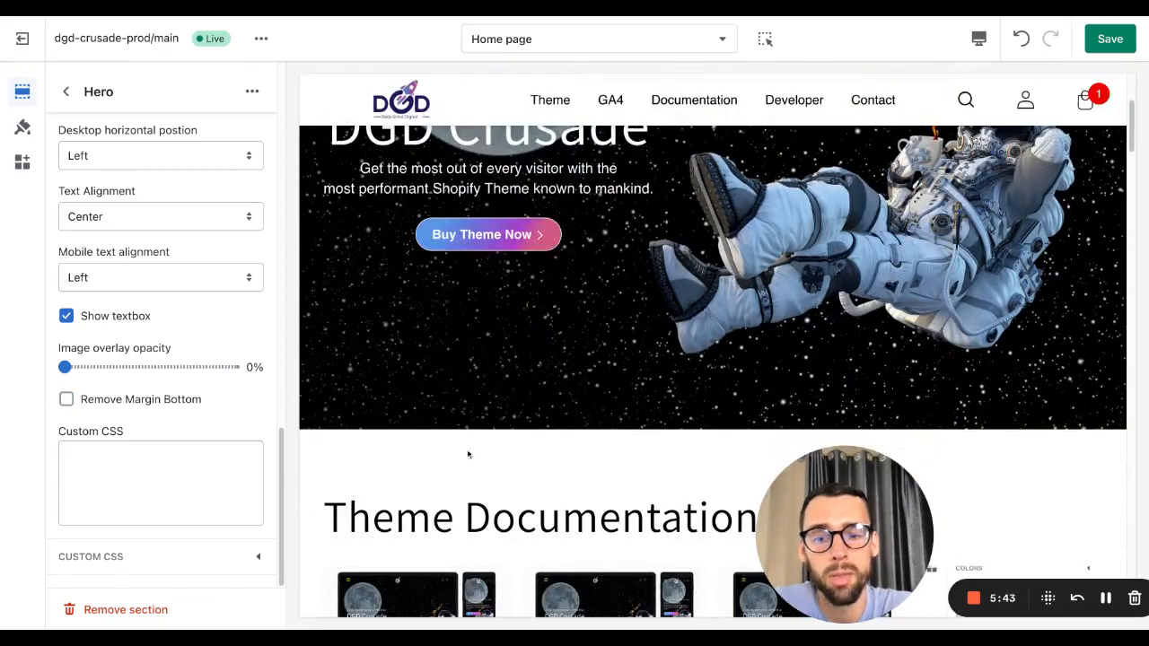
Step: Reopen the Blog posts section and try Padding Top Small and Extra Large, then return it to Medium
left_click(66, 91)
left_click(122, 331)
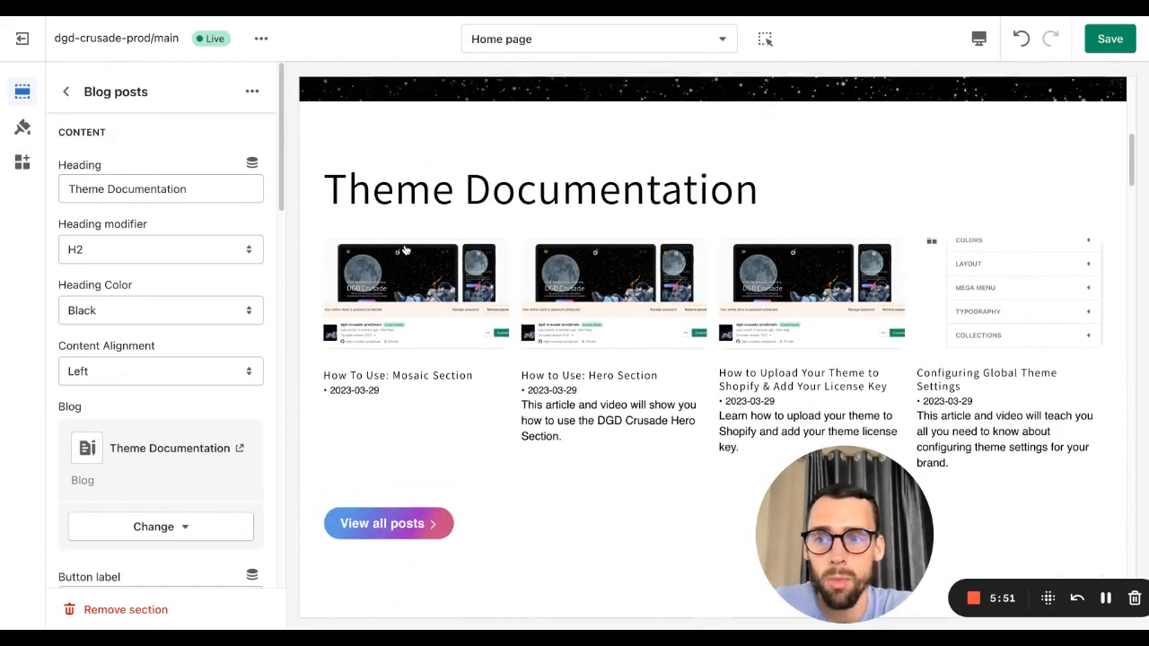
scroll(405, 251, "up", 2)
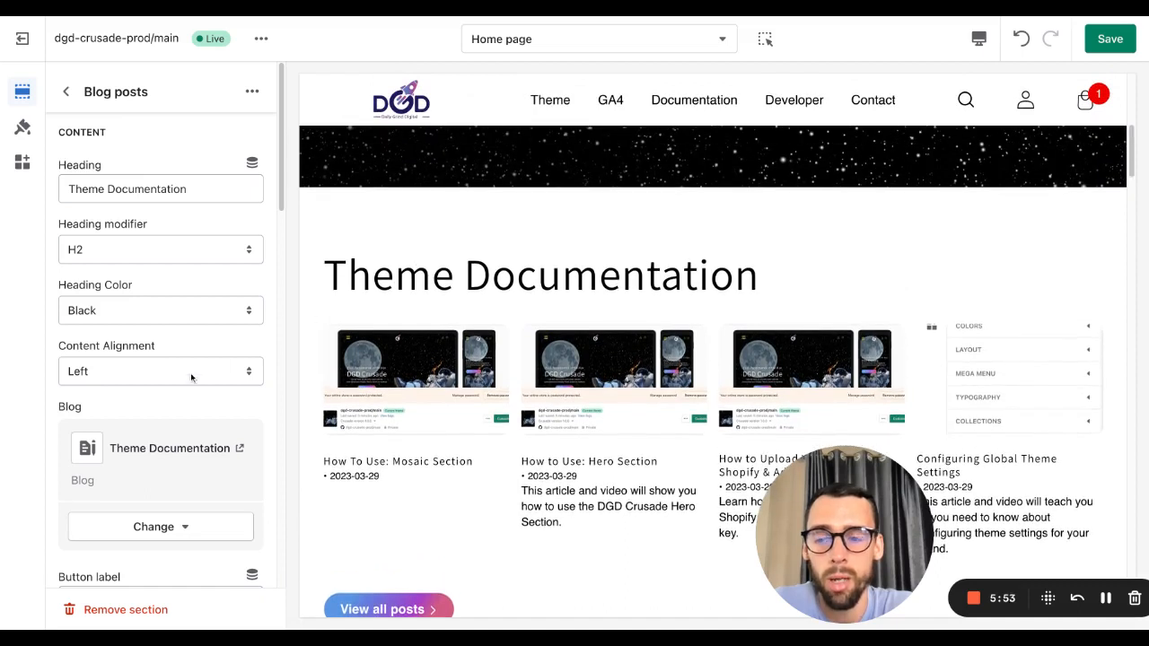
scroll(170, 377, "down", 4)
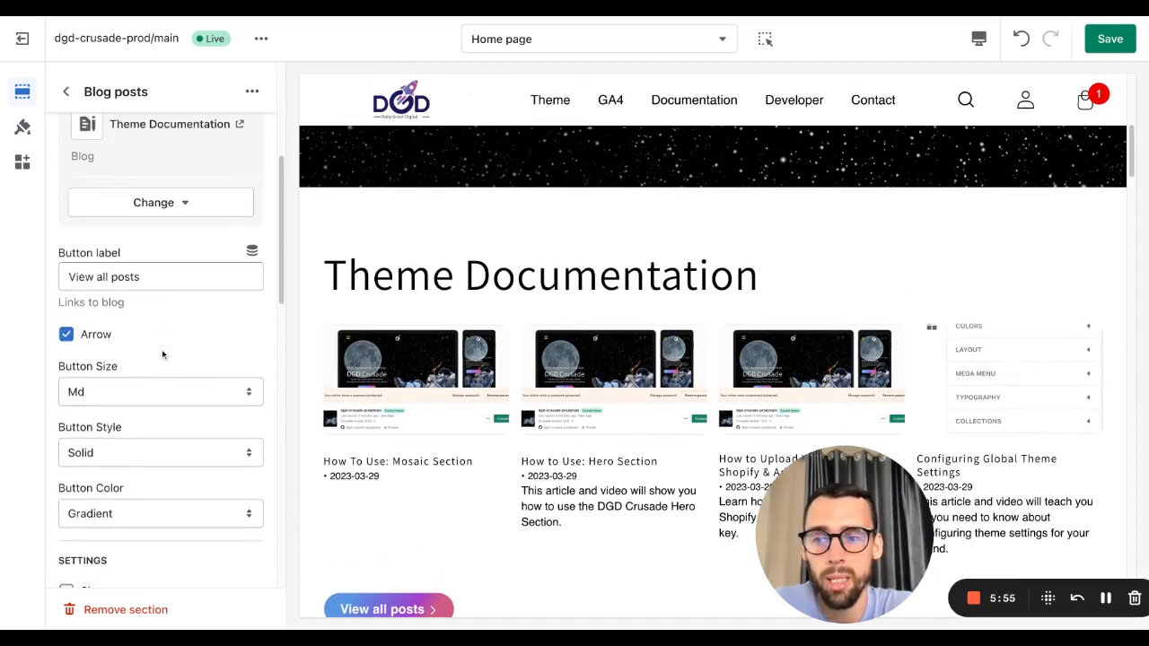
scroll(162, 355, "down", 3)
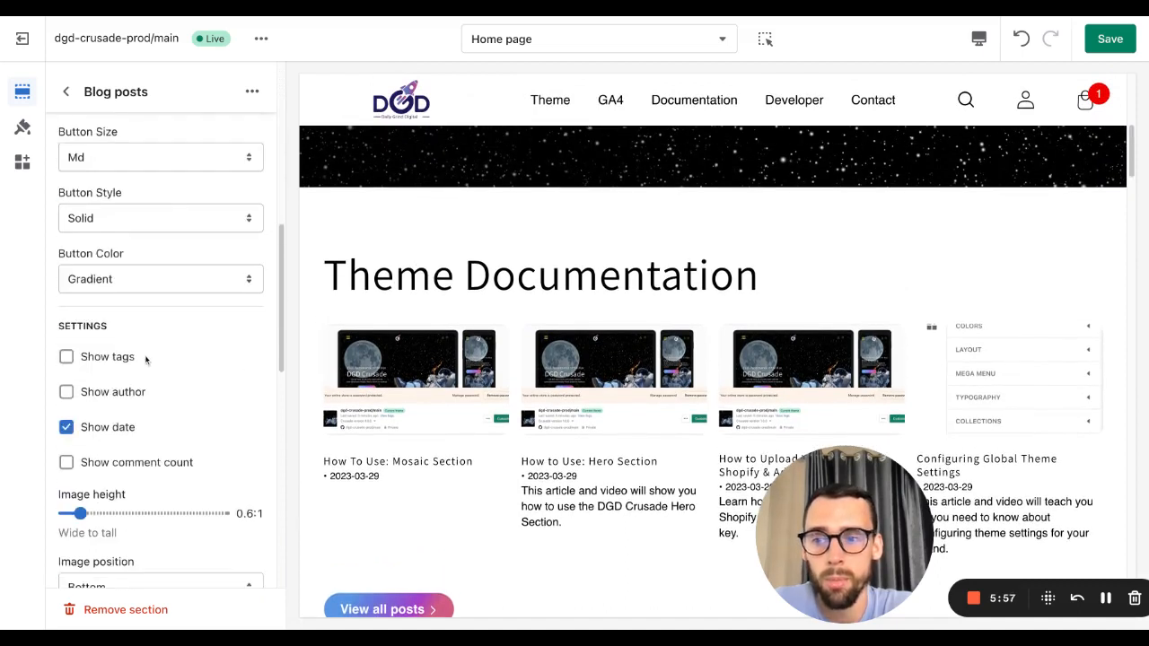
scroll(145, 359, "down", 4)
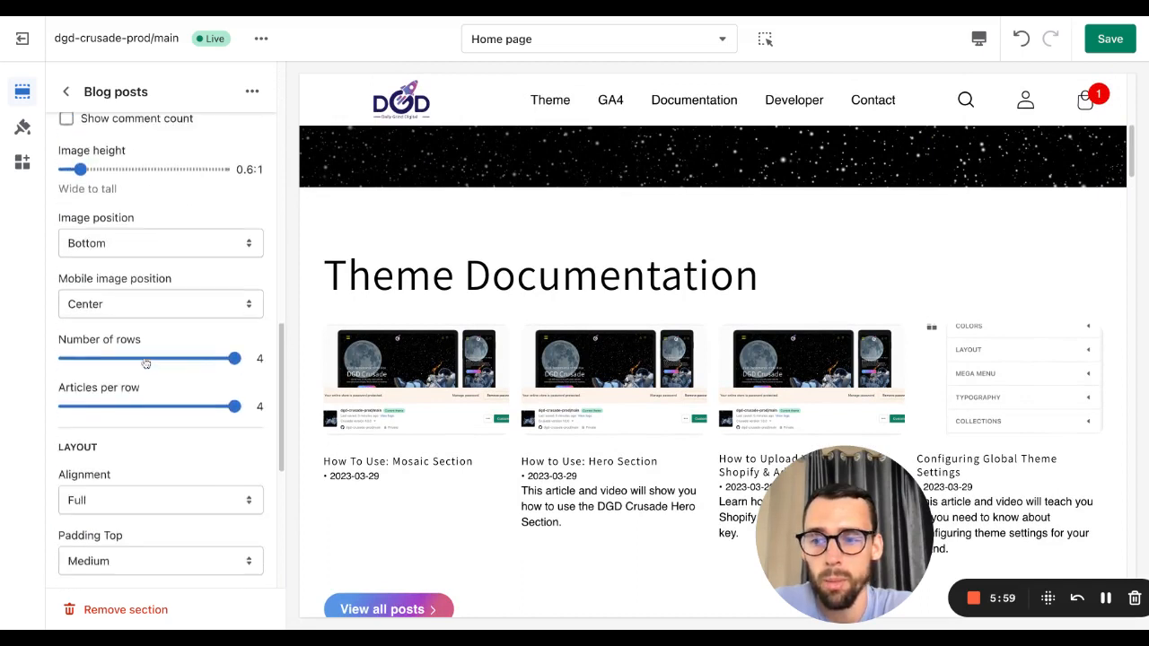
scroll(146, 362, "down", 3)
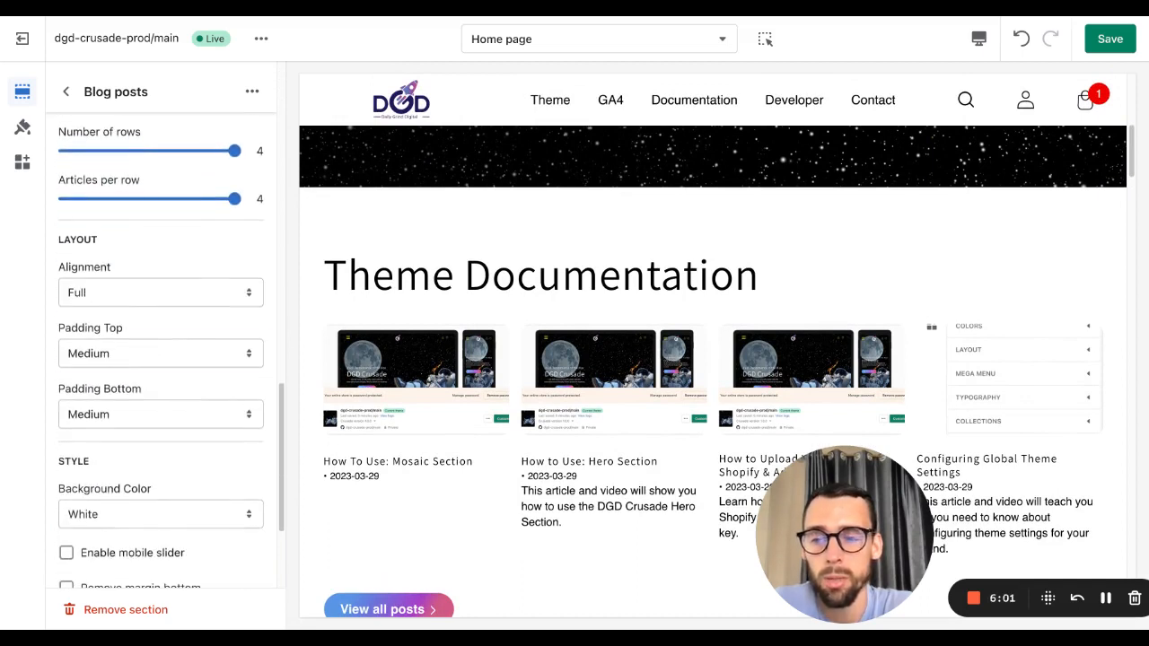
left_click(161, 354)
left_click(142, 337)
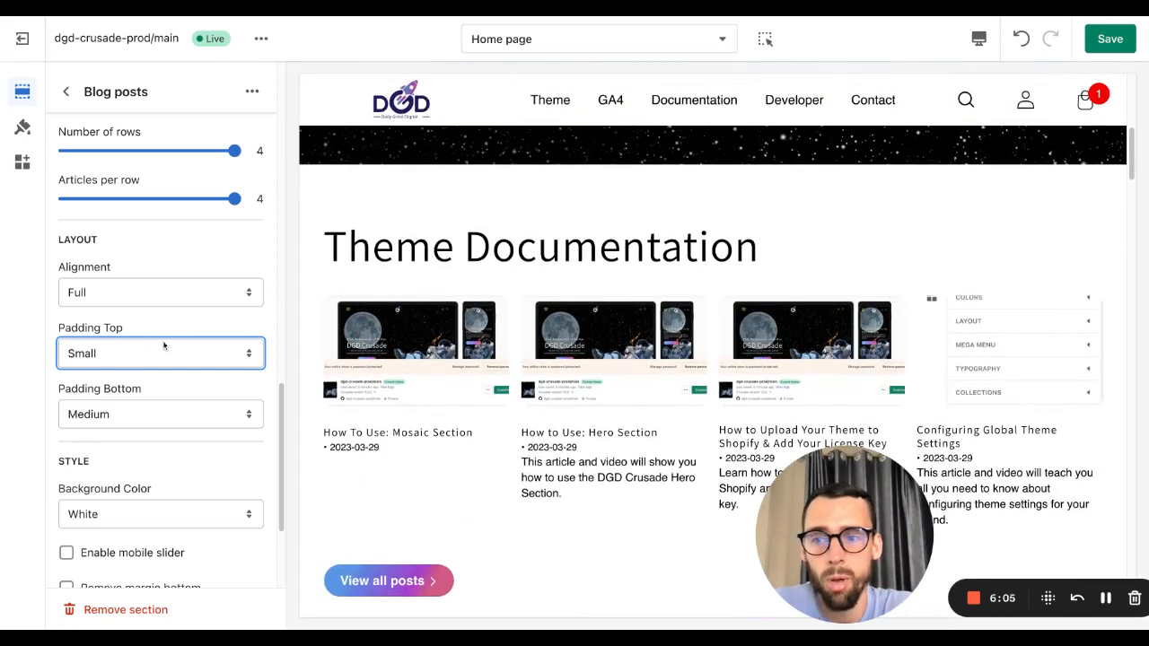
left_click(165, 404)
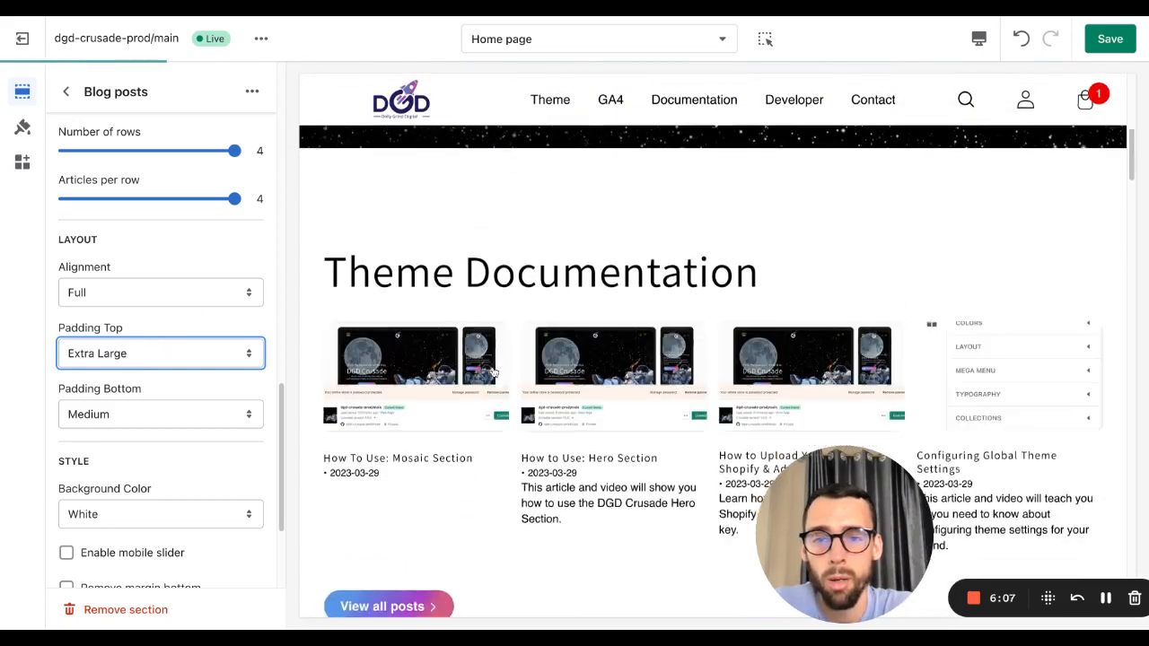
scroll(477, 329, "down", 1)
scroll(478, 330, "up", 1)
scroll(477, 331, "up", 1)
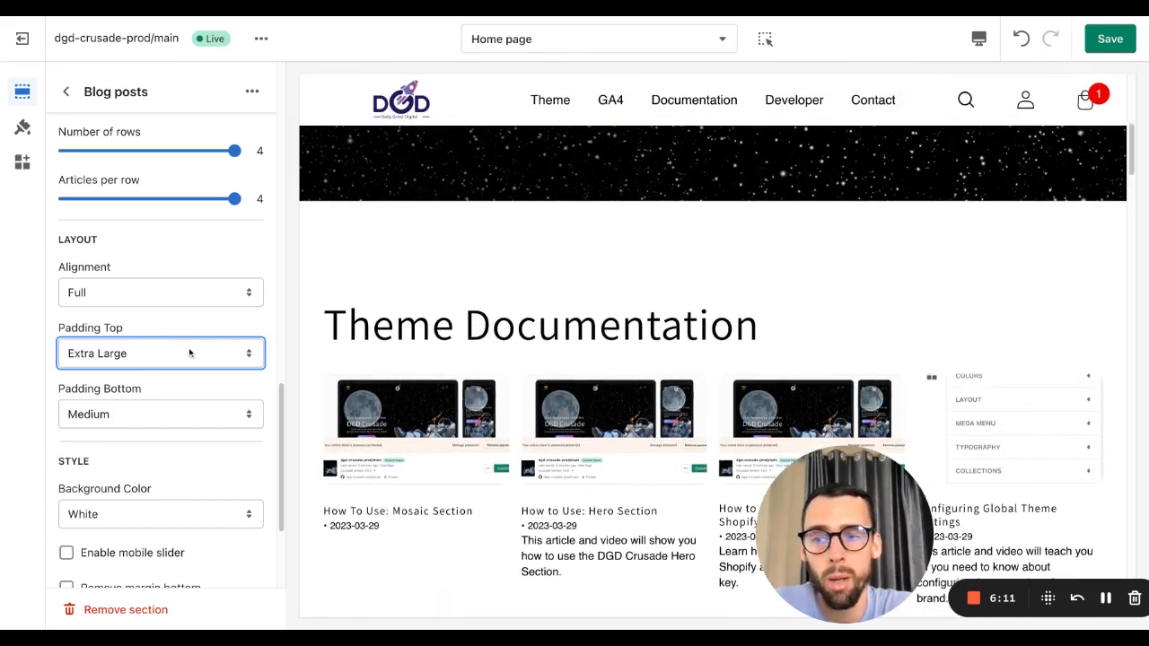
left_click(176, 319)
scroll(443, 373, "down", 2)
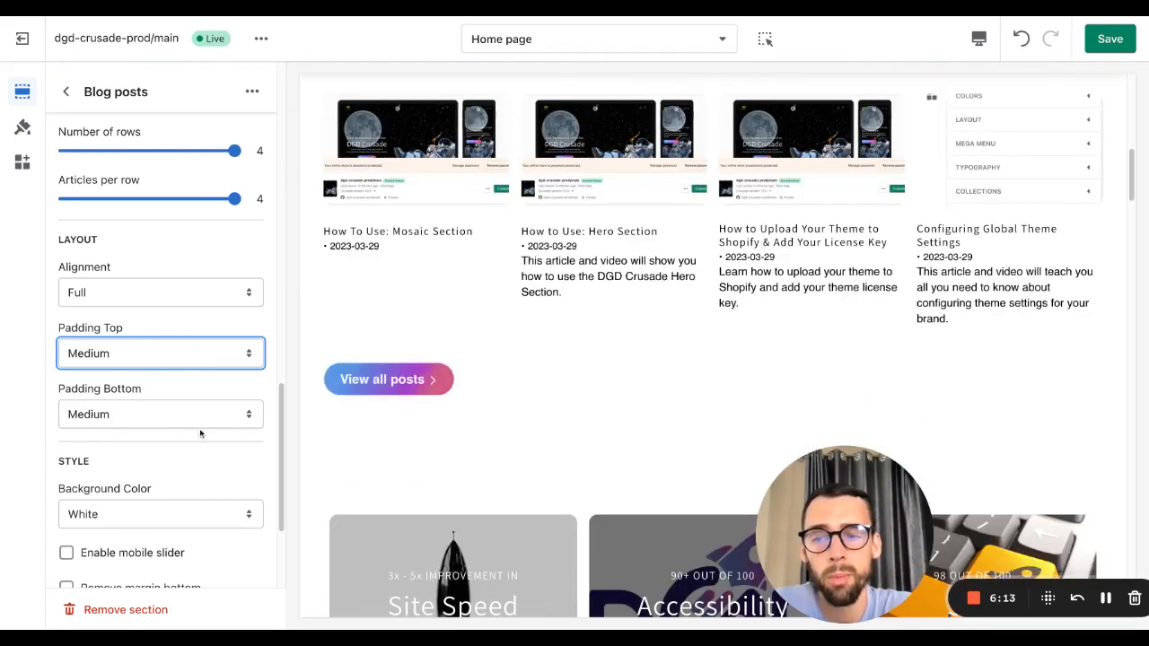
Step: Try a Black background color for the section, then set it back to White
left_click(176, 421)
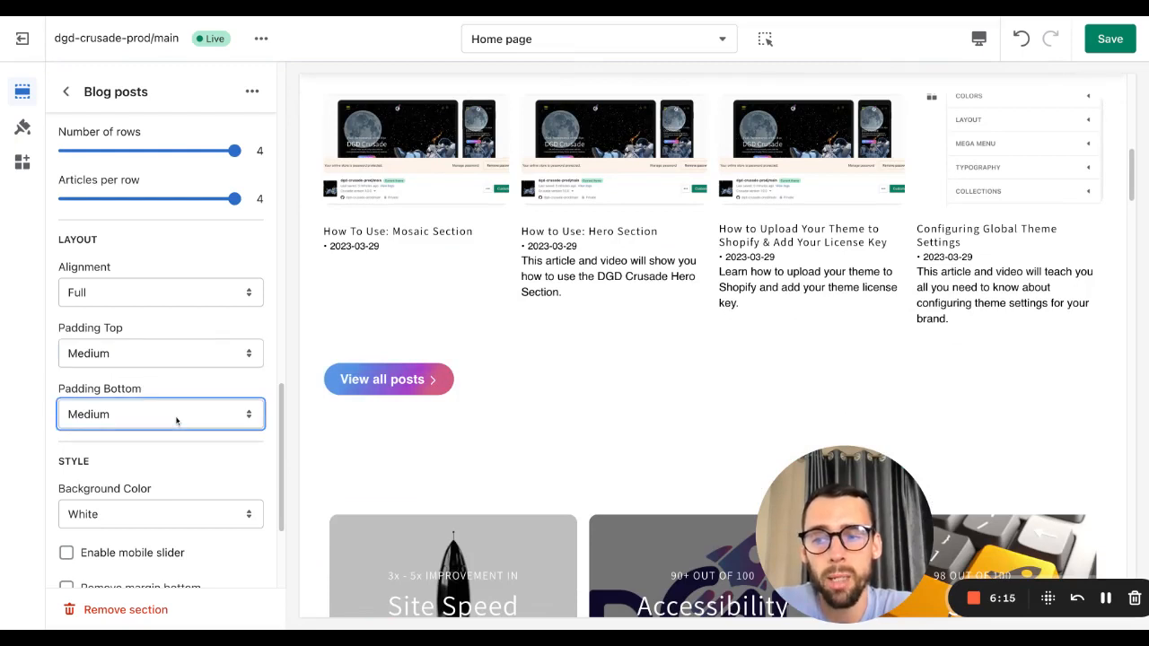
scroll(148, 351, "down", 3)
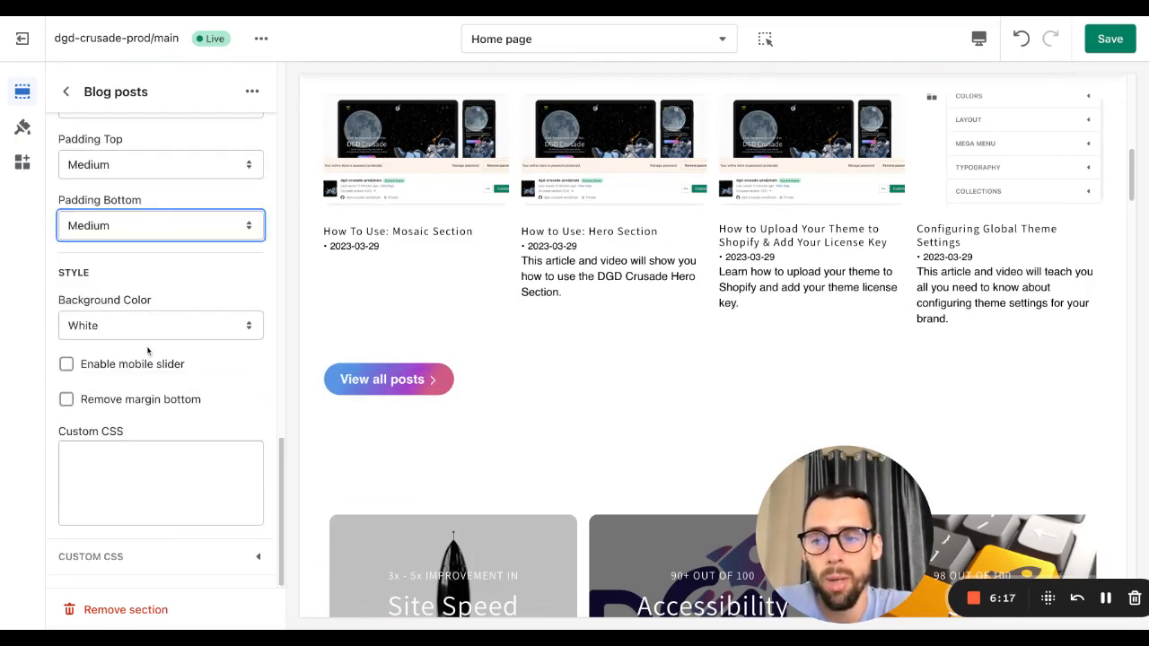
left_click(138, 327)
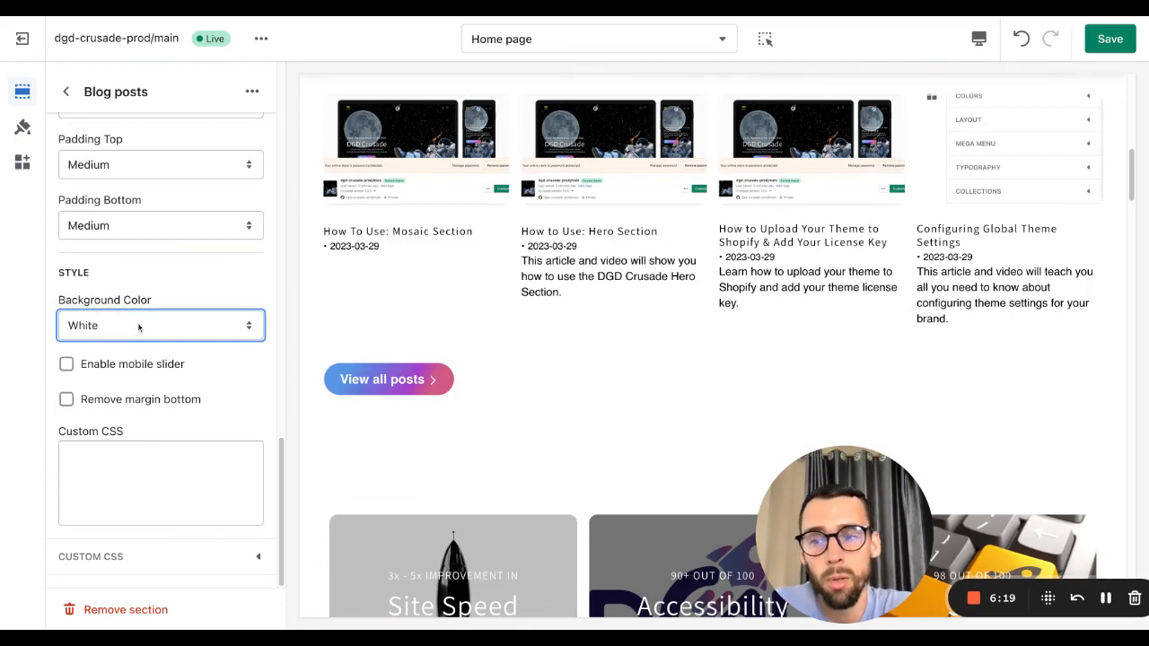
key("Down")
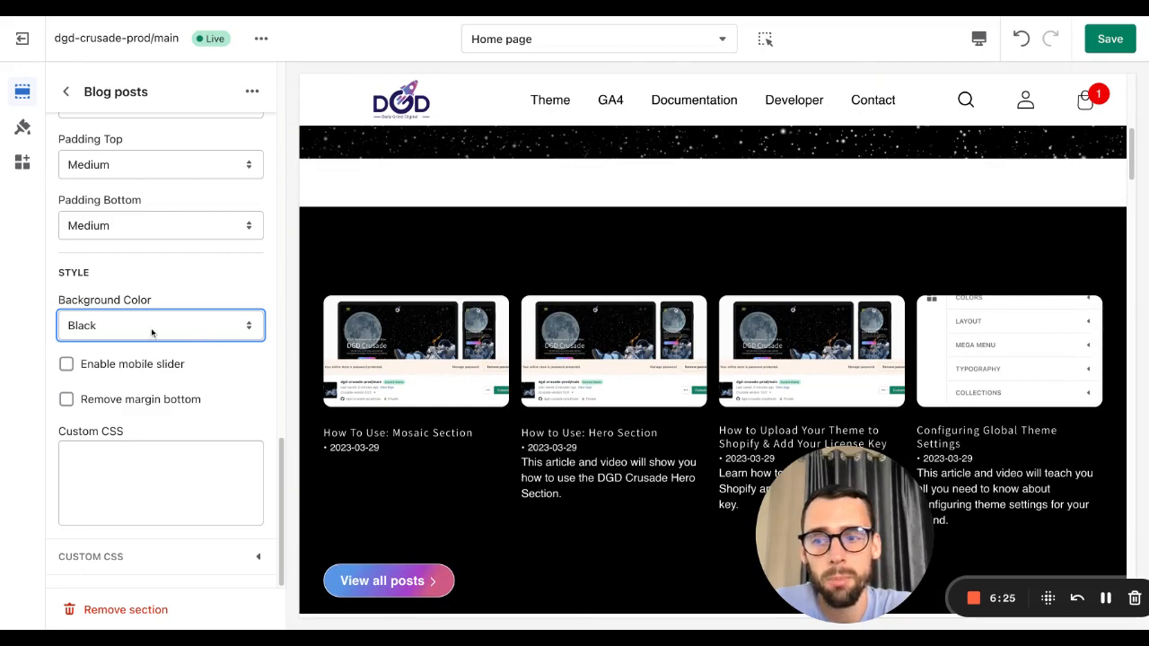
key("Up")
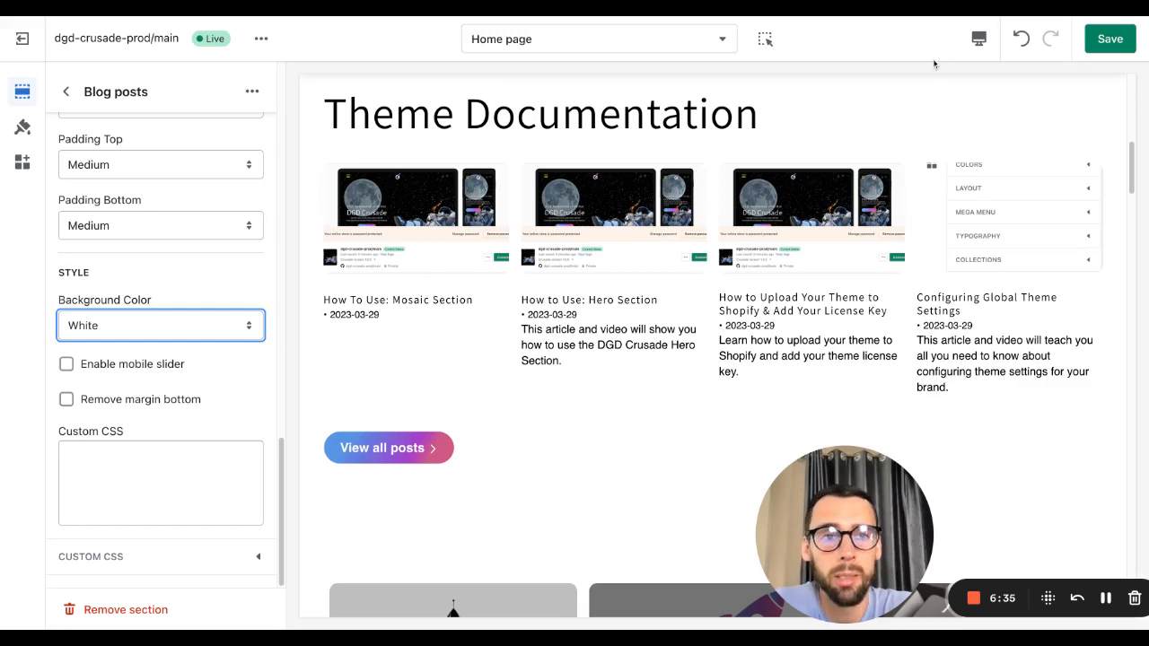
Step: Switch the preview to mobile and enable the mobile slider for the blog posts section
left_click(982, 44)
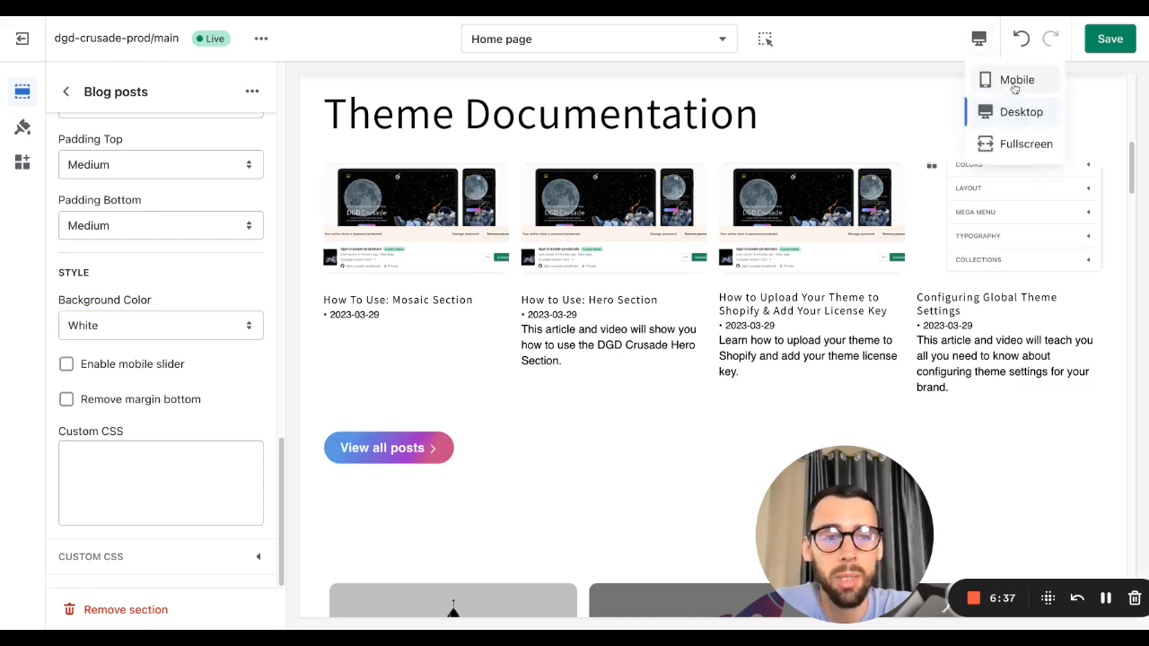
left_click(1014, 82)
scroll(660, 384, "down", 5)
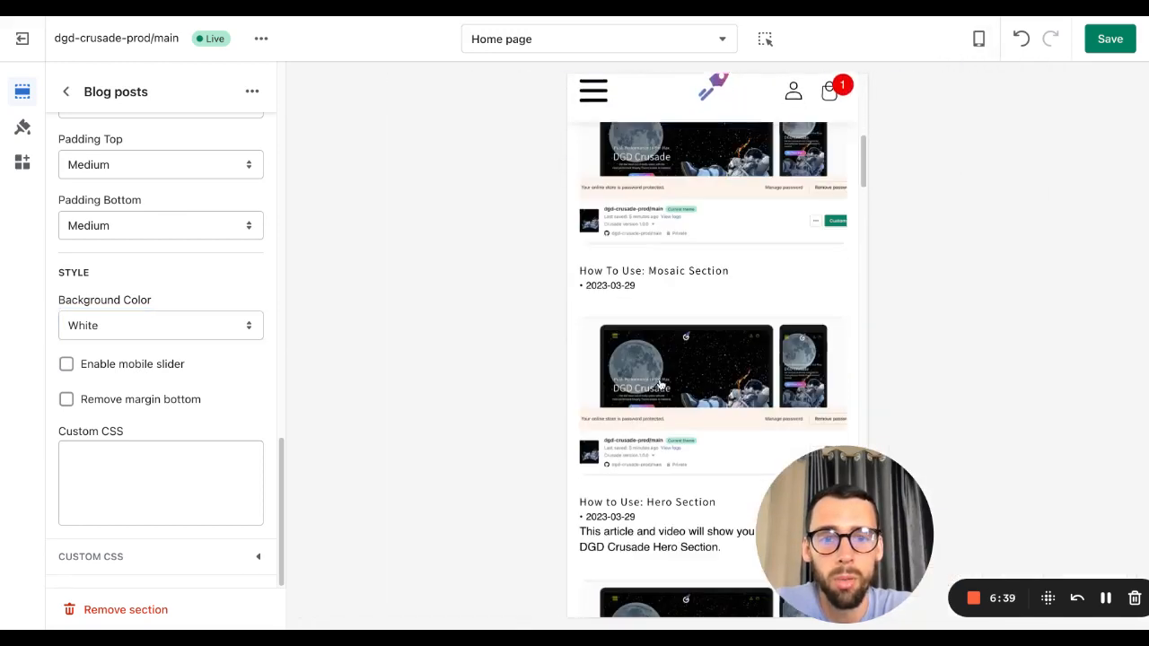
scroll(660, 384, "down", 5)
scroll(661, 381, "up", 8)
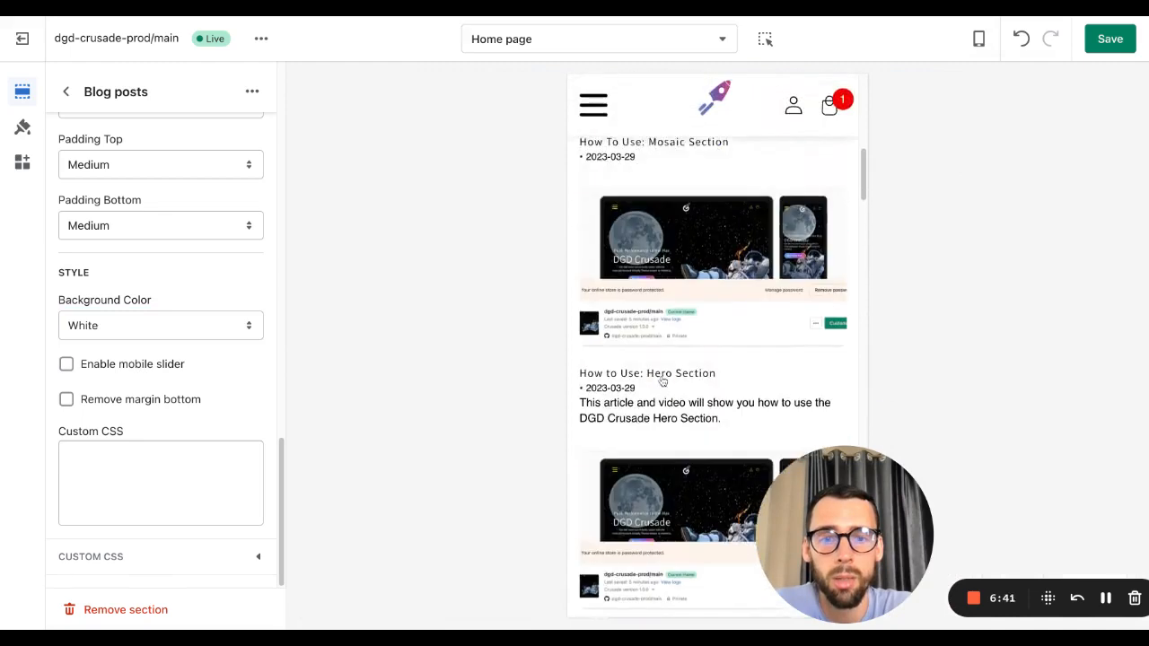
scroll(662, 381, "up", 1)
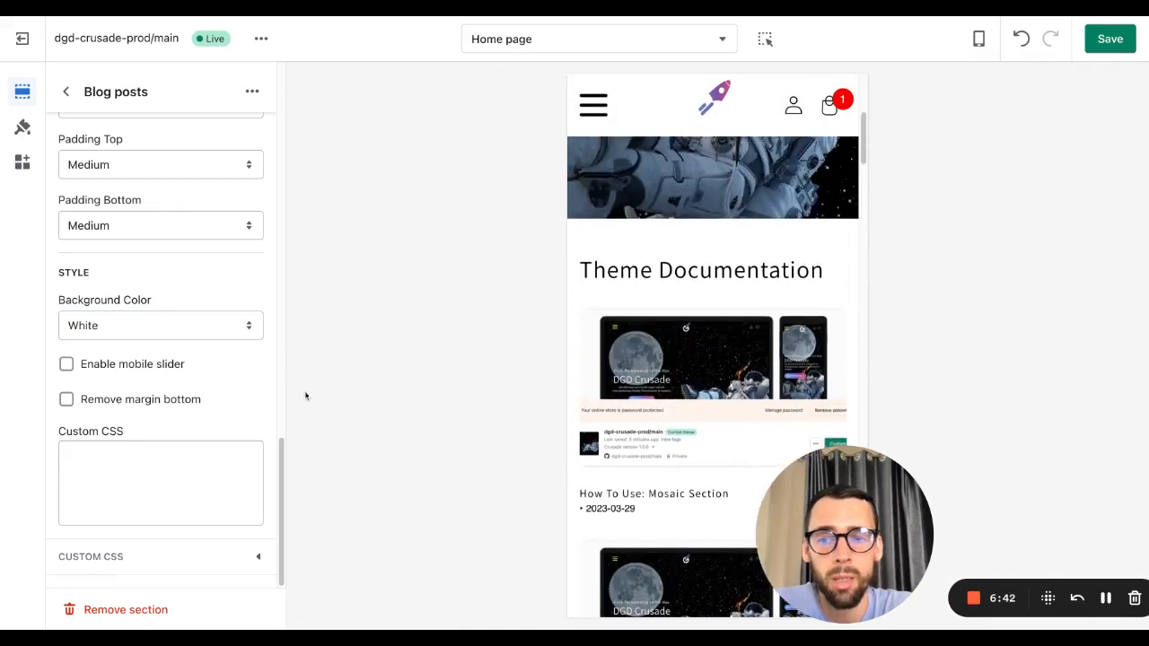
left_click(144, 368)
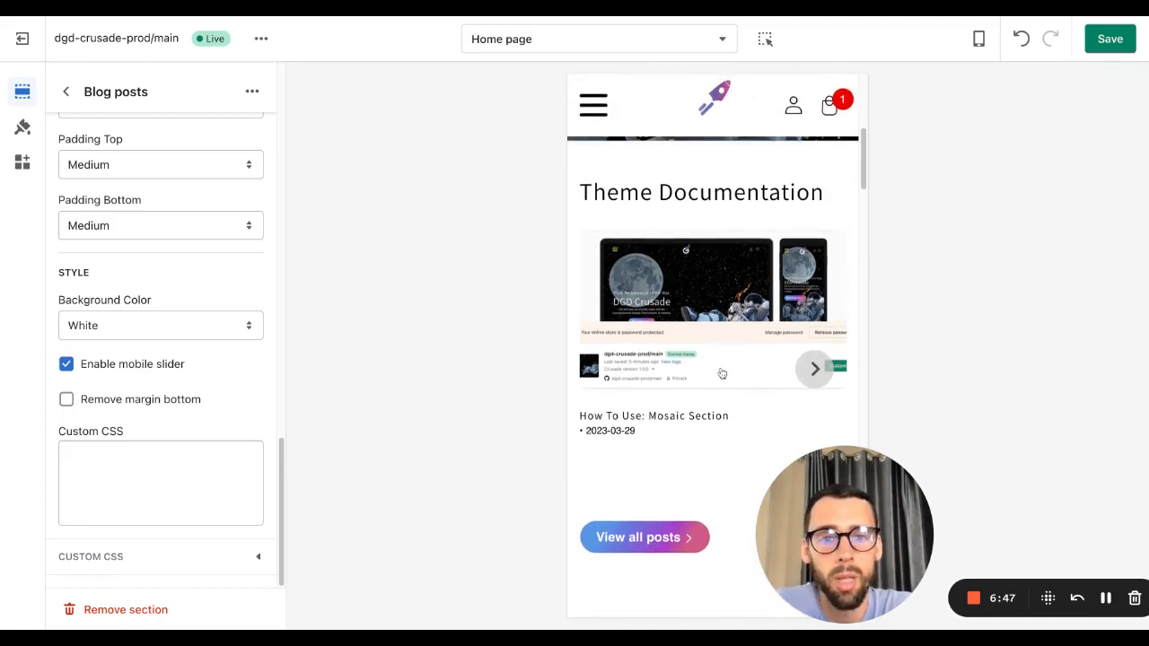
Step: Browse through the blog posts using the mobile slider's next and previous arrows in the preview
left_click(813, 370)
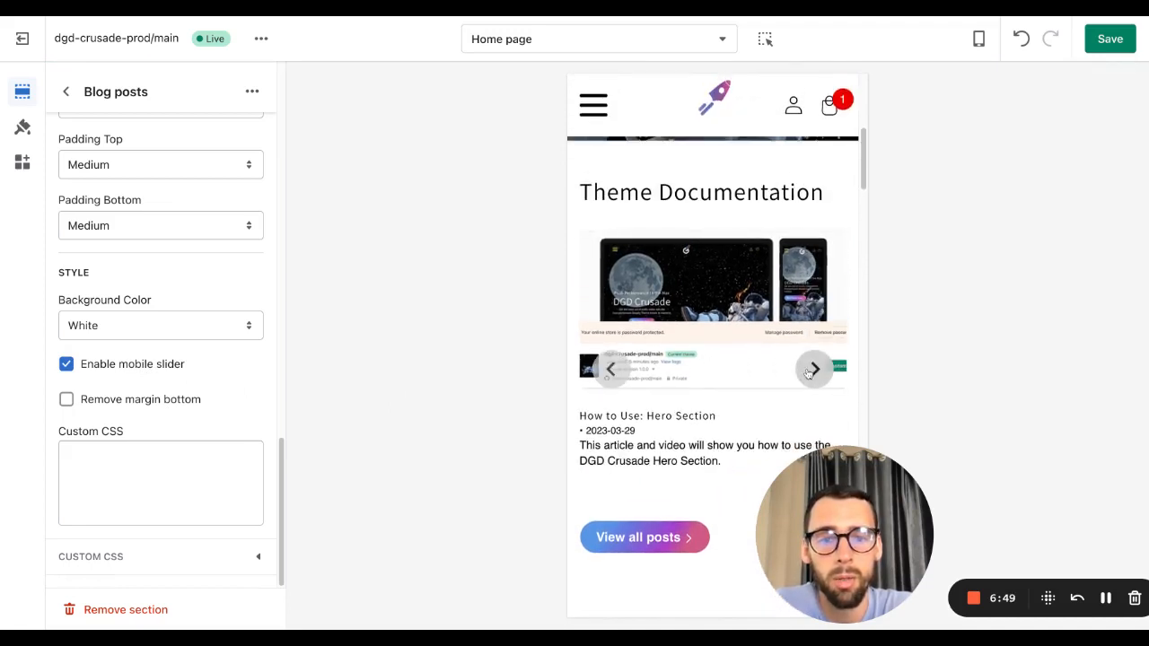
left_click(810, 371)
left_click(813, 370)
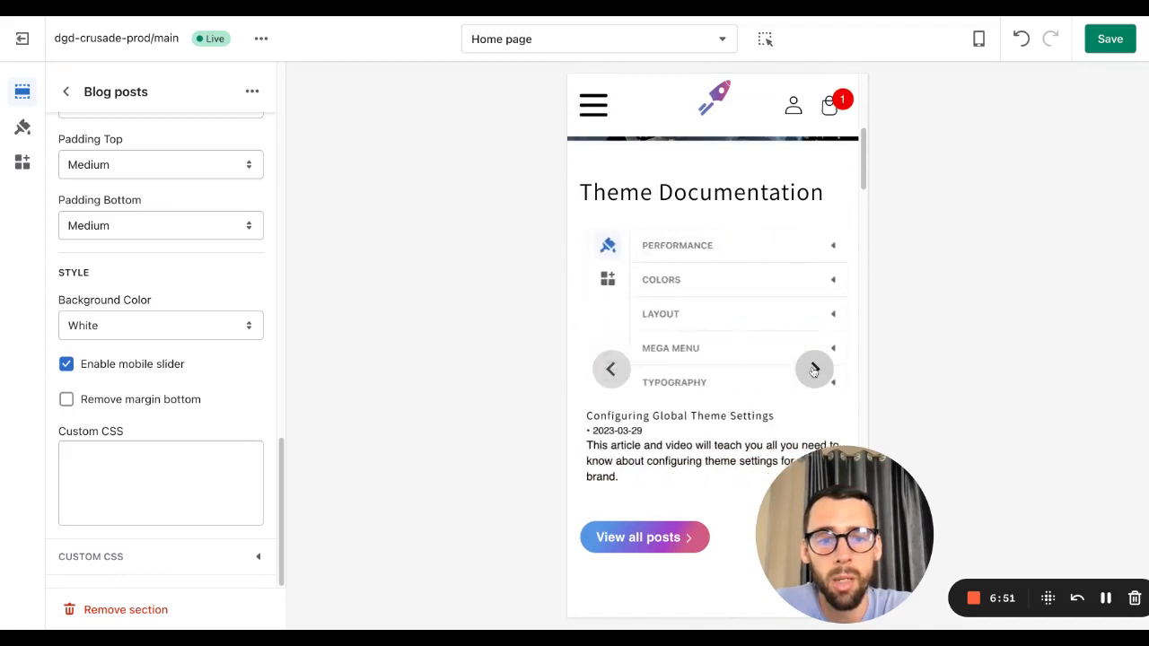
left_click(619, 377)
left_click(619, 376)
left_click(619, 377)
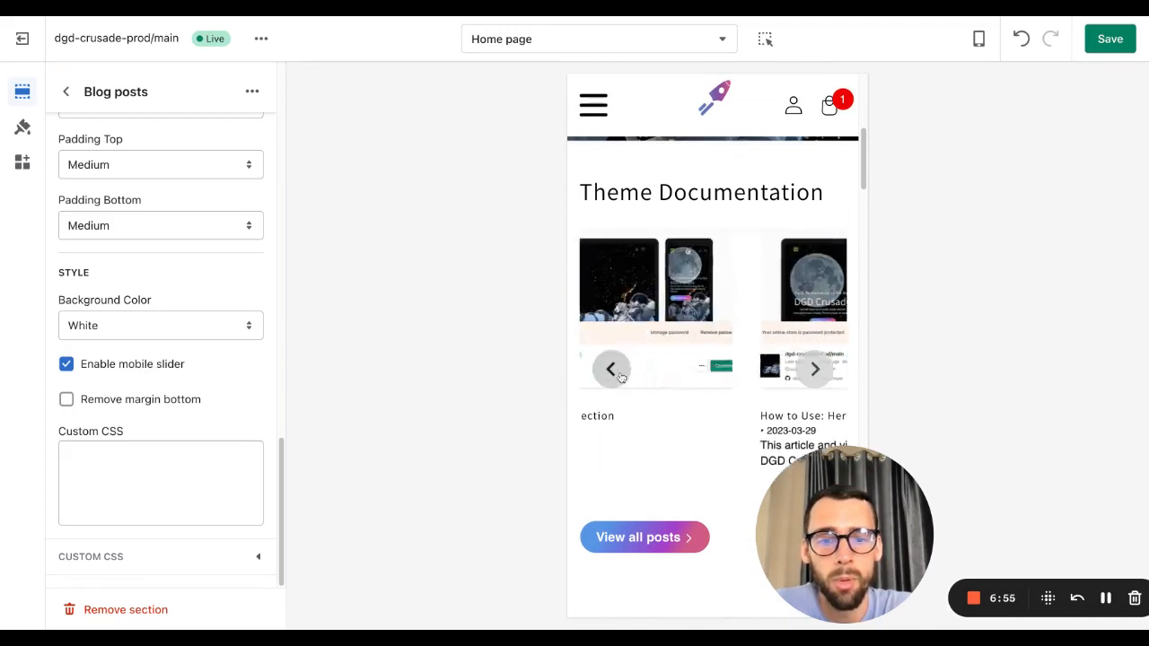
left_click(820, 376)
left_click(820, 377)
left_click(822, 377)
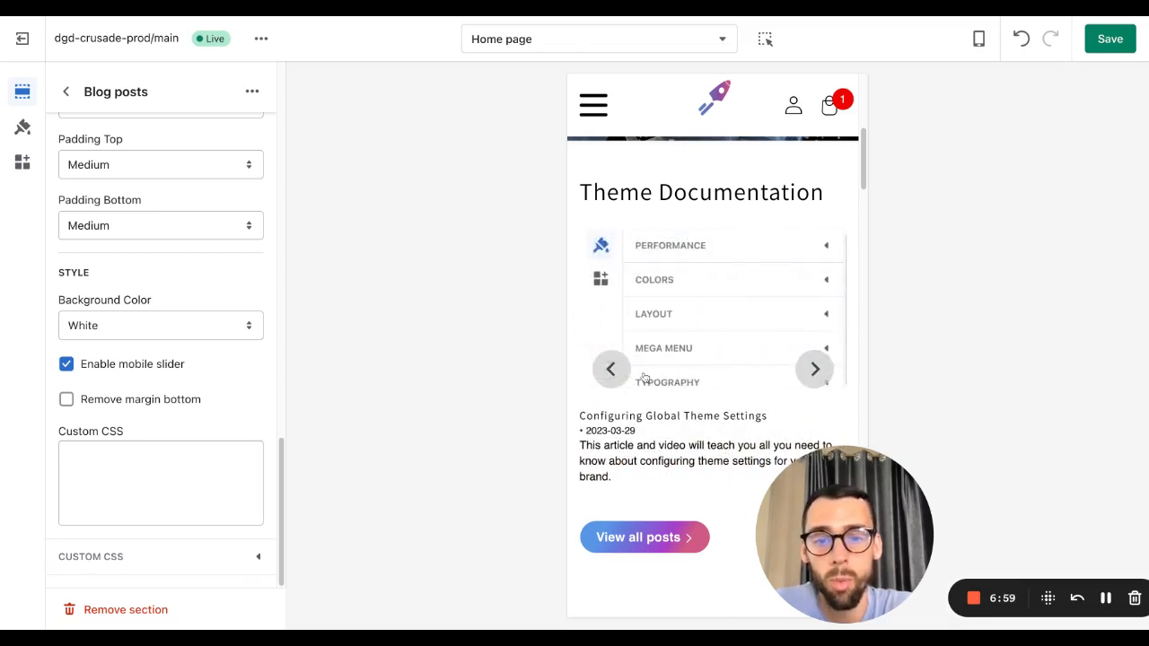
left_click(614, 373)
left_click(615, 374)
left_click(615, 375)
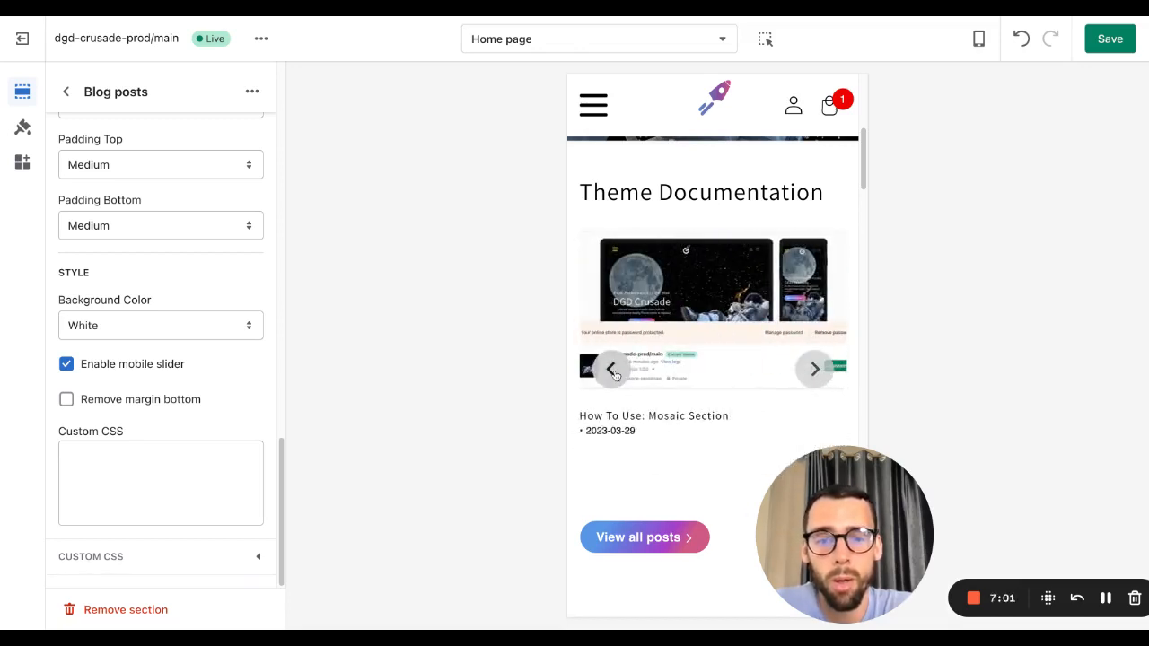
Step: Turn off Enable mobile slider for the Blog posts section
scroll(682, 409, "up", 1)
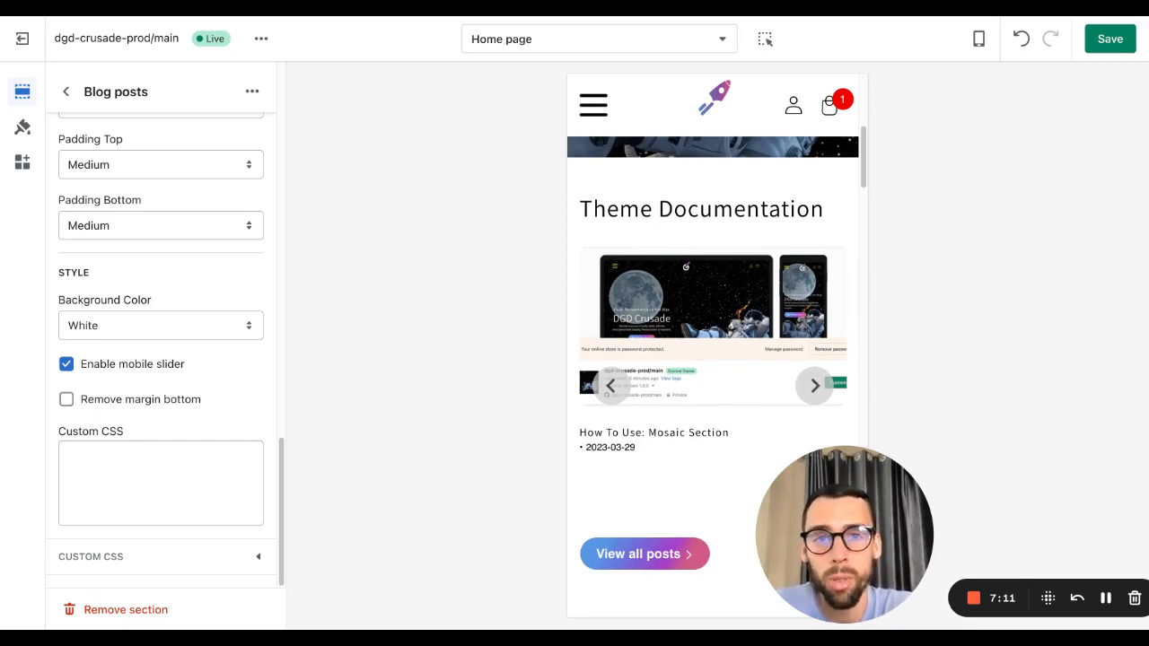
scroll(745, 384, "up", 1)
scroll(615, 418, "down", 3)
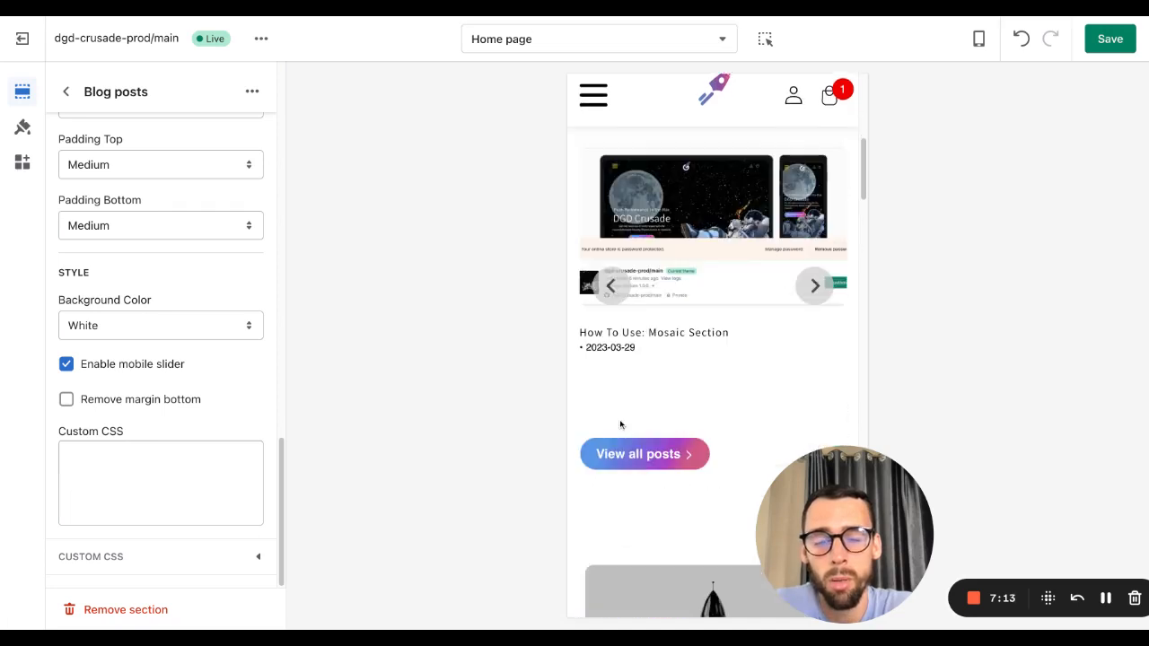
scroll(632, 362, "up", 2)
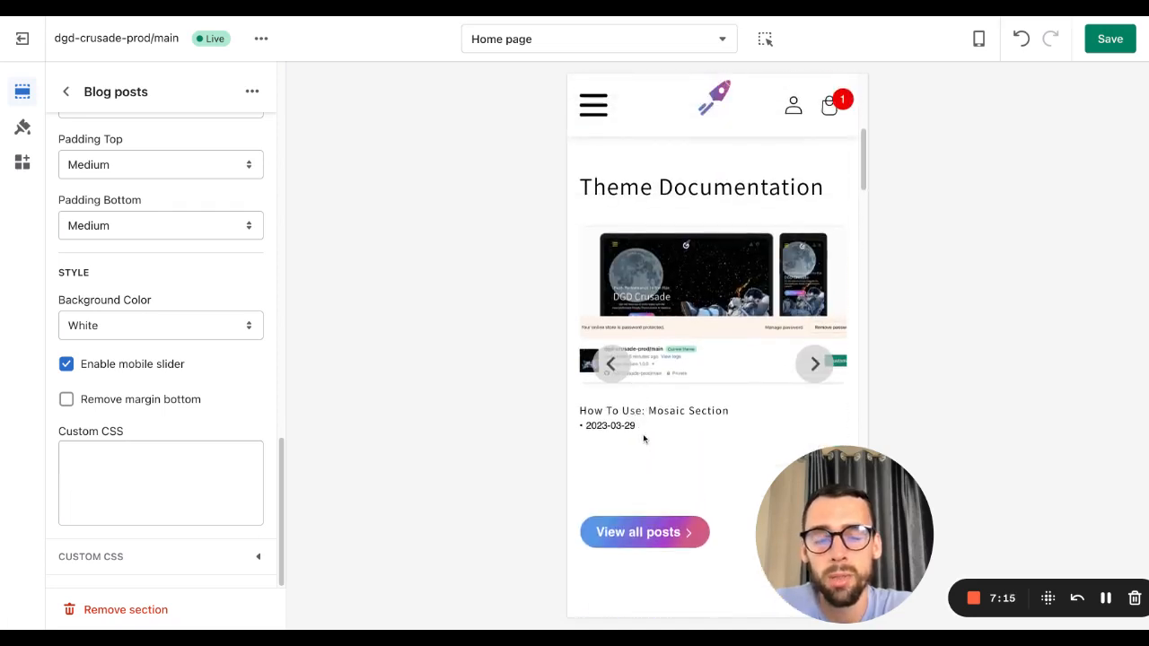
scroll(641, 435, "up", 1)
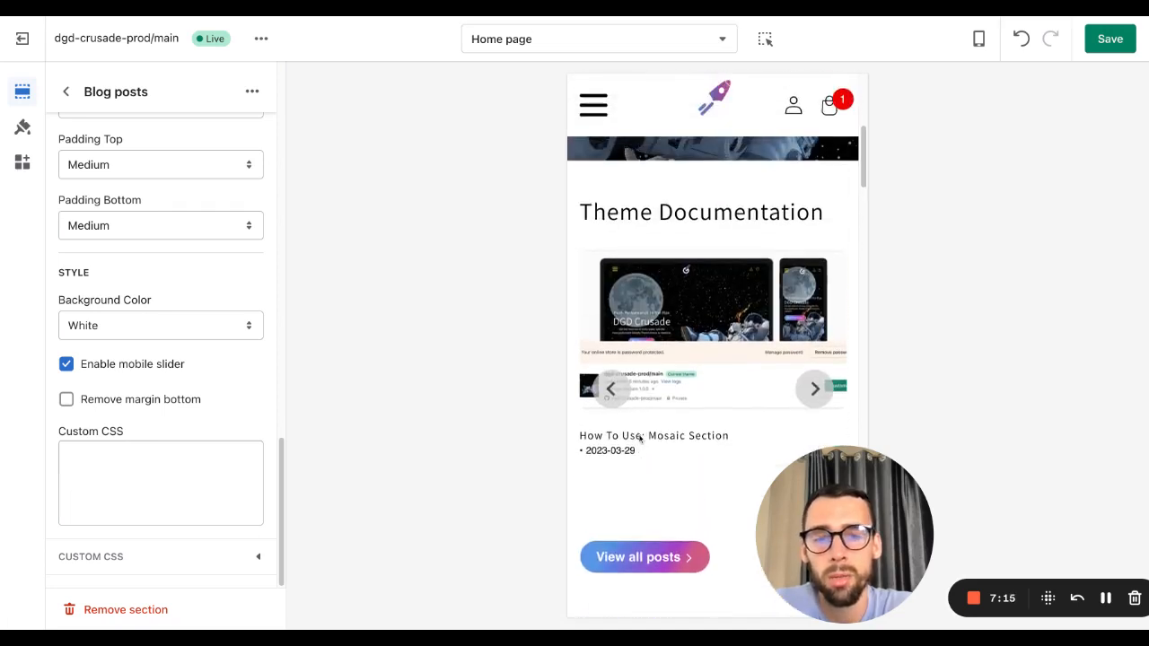
left_click(65, 368)
Step: Switch the editor preview back to desktop view
scroll(166, 372, "up", 10)
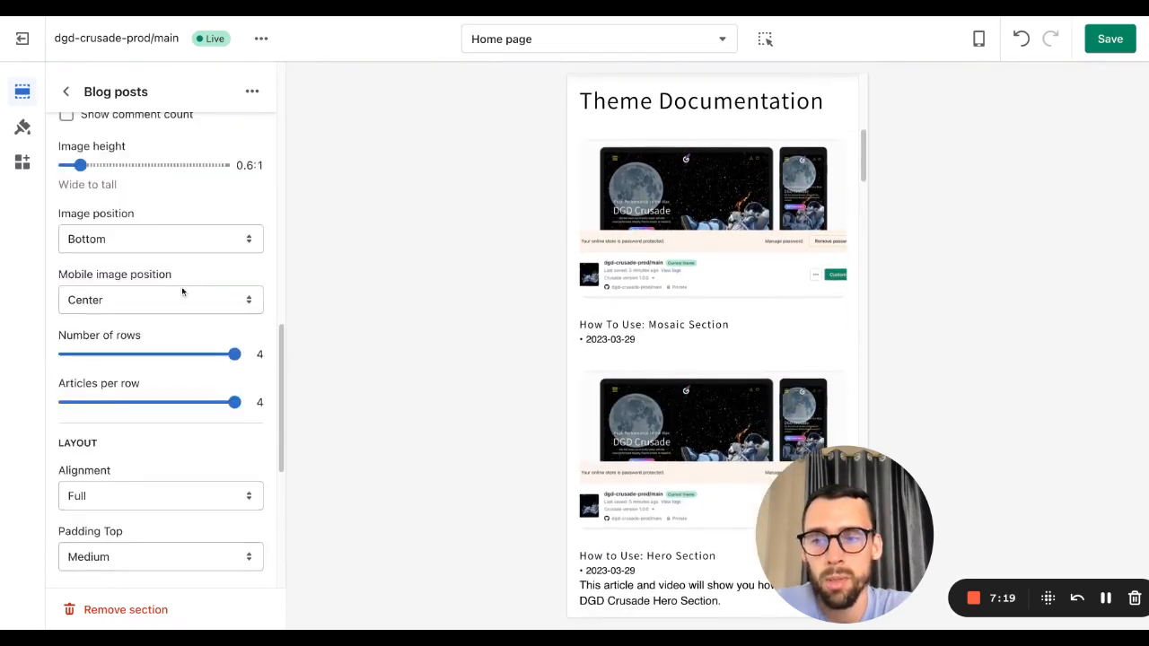
scroll(177, 231, "up", 4)
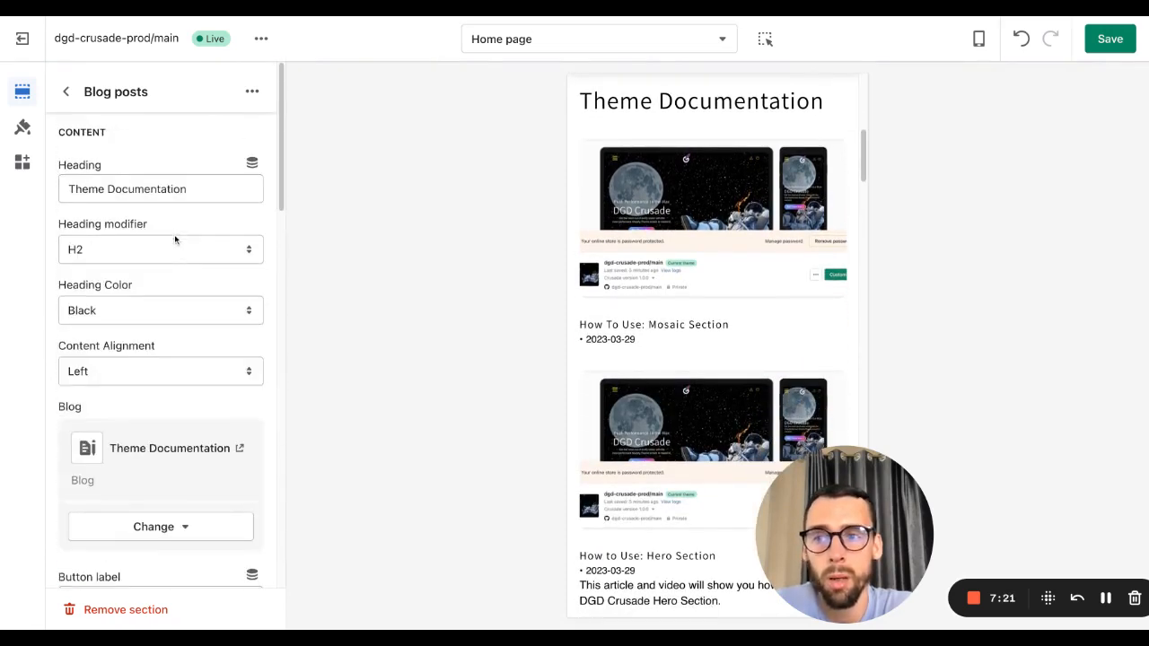
scroll(682, 180, "up", 5)
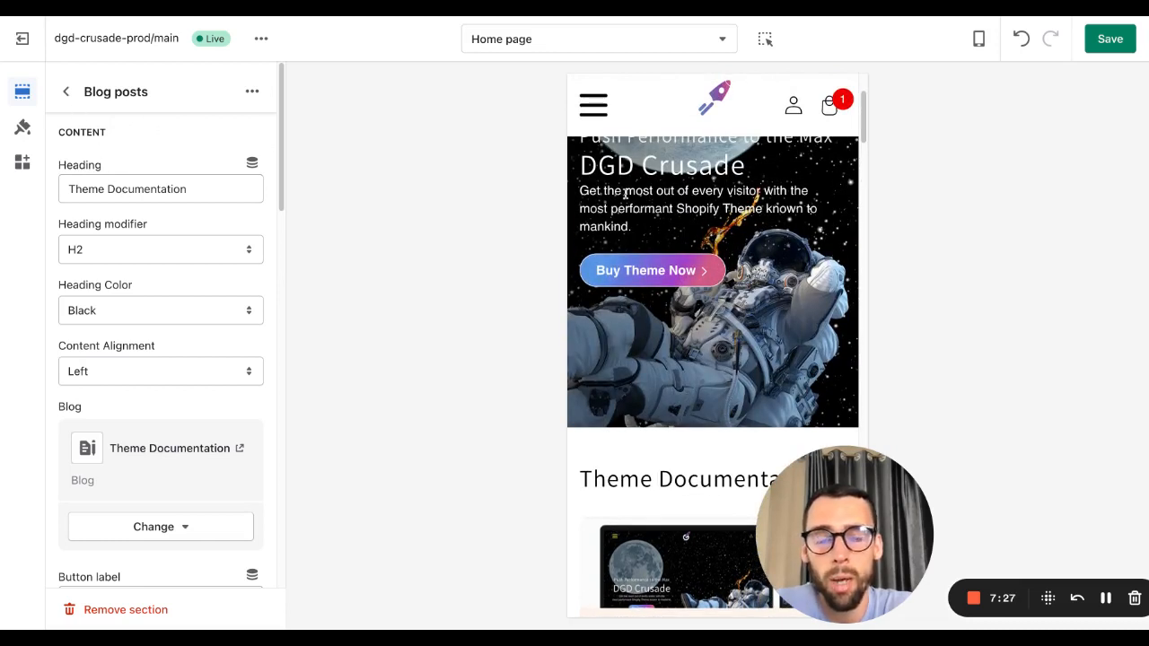
left_click(978, 39)
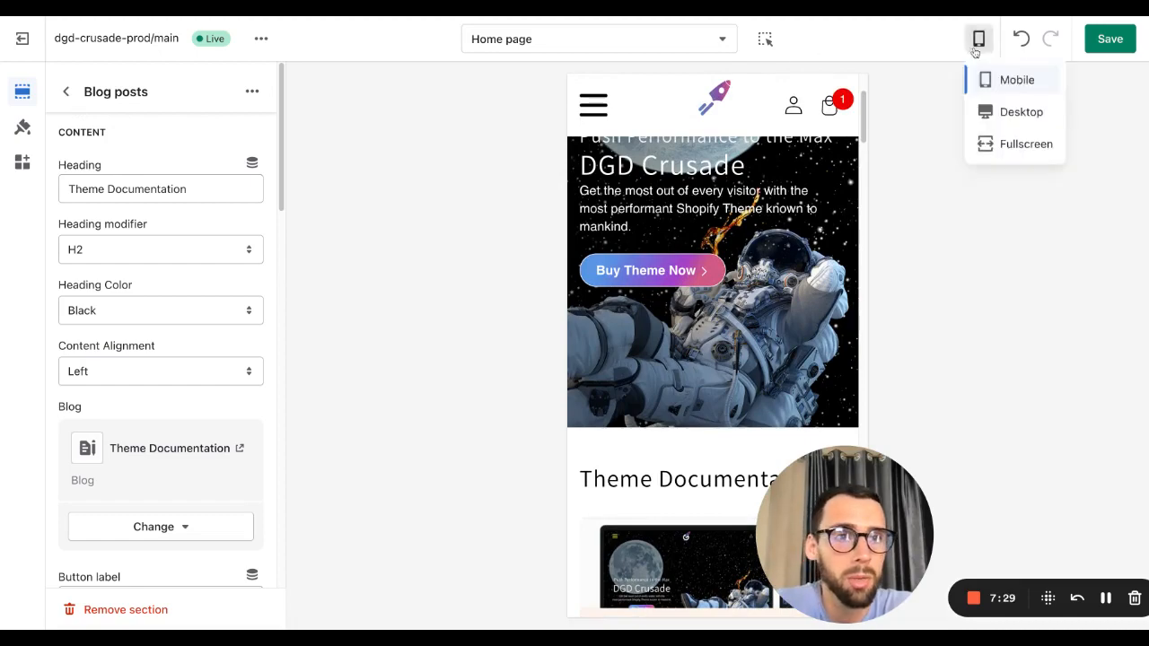
left_click(987, 111)
Step: Examine the blog post excerpts shown under each article title in the desktop preview
scroll(651, 333, "down", 5)
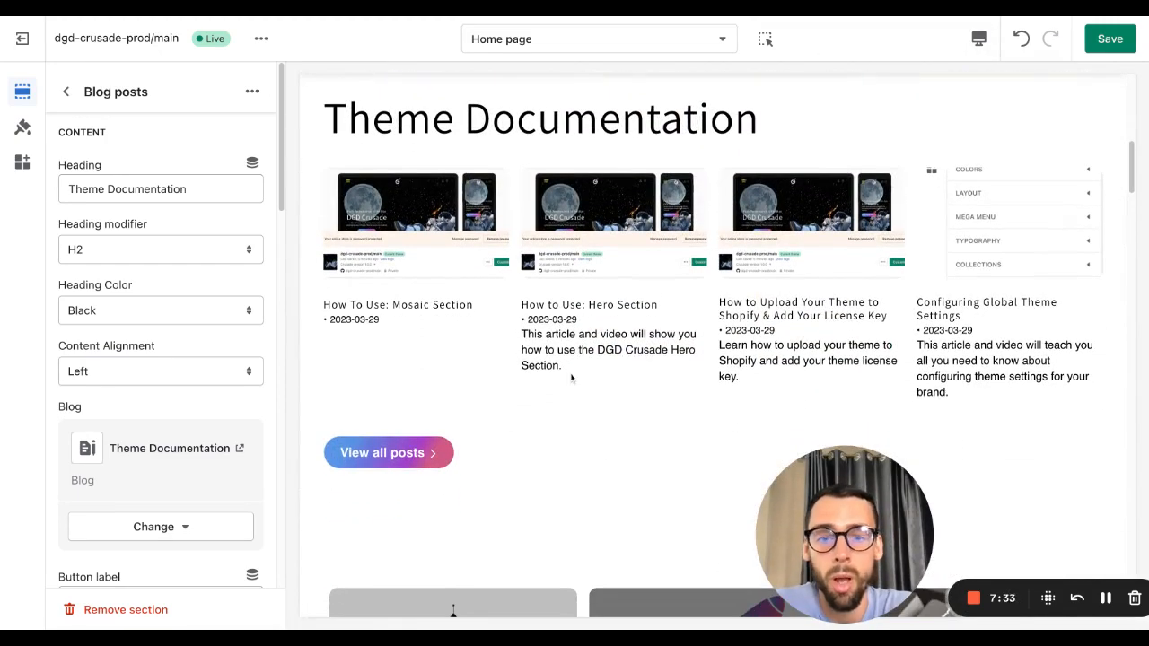
left_click_drag(532, 350, 569, 371)
triple_click(569, 372)
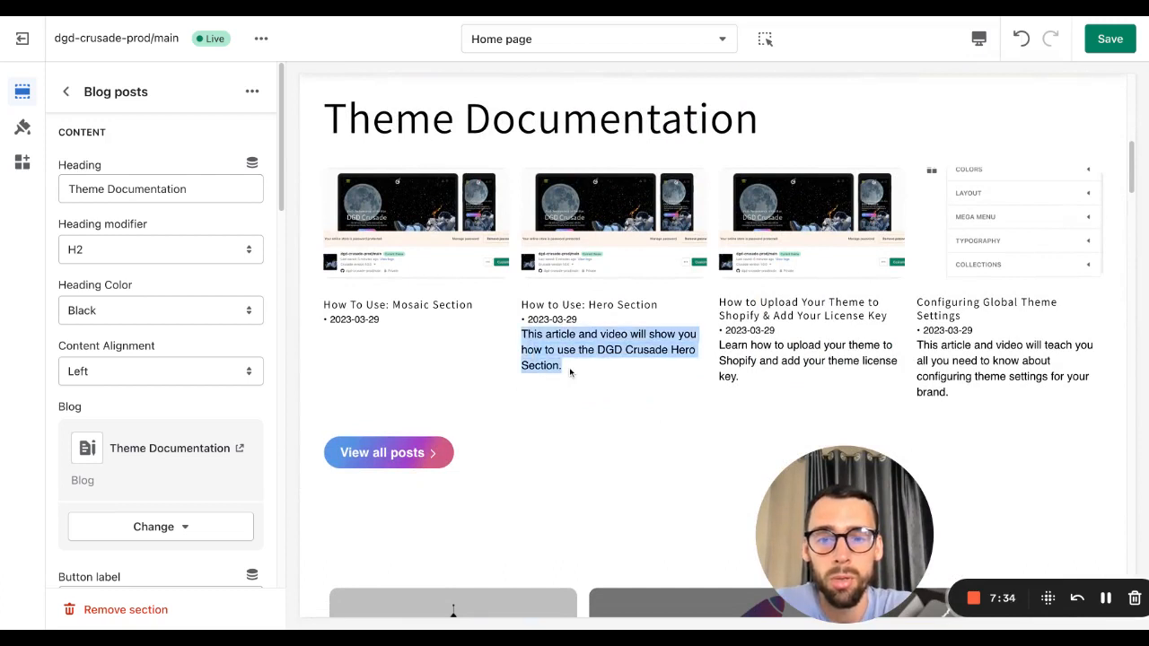
left_click(714, 355)
triple_click(717, 352)
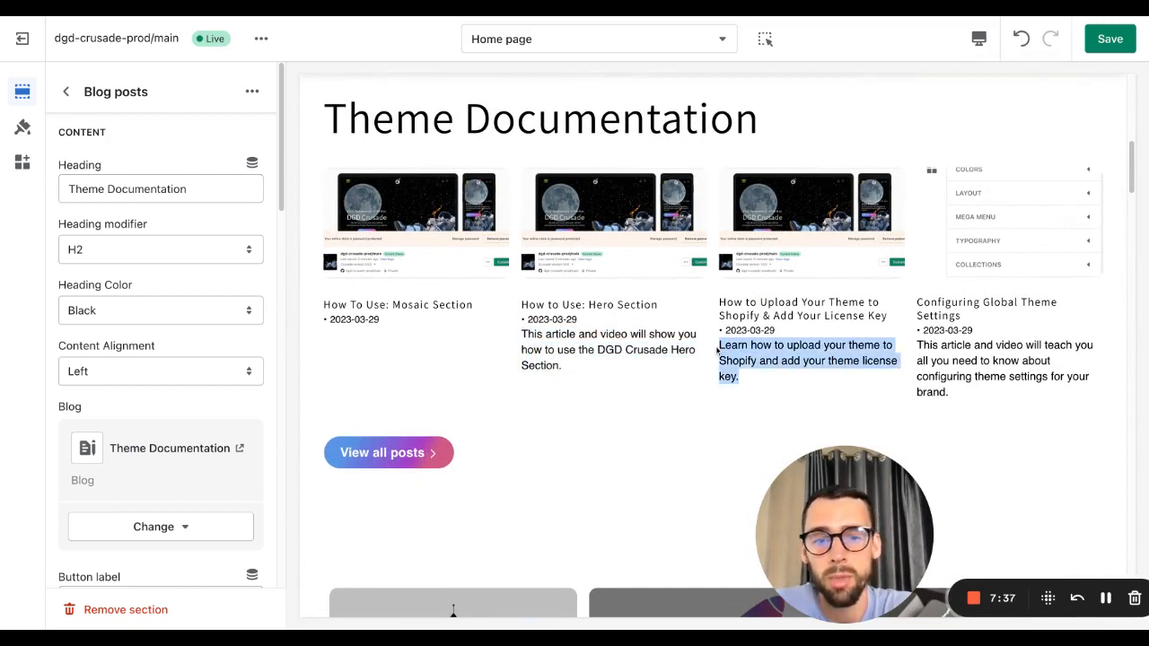
left_click(738, 362)
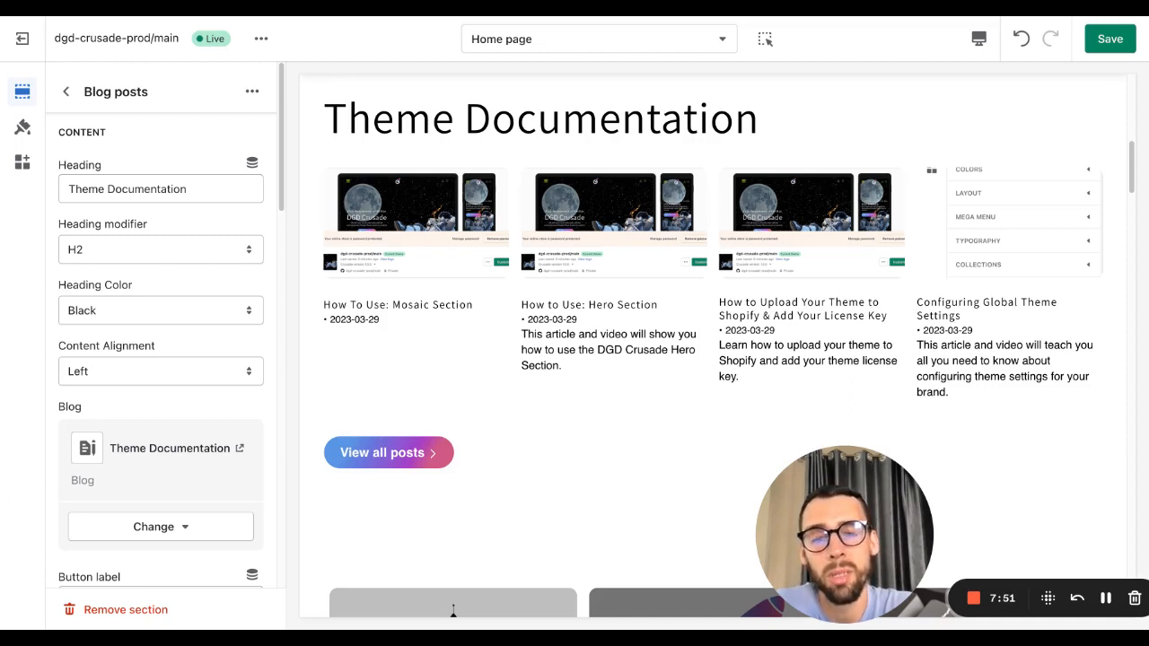
Step: Open the How to Use: Hero Section post from the preview and scroll through its page
left_click(591, 306)
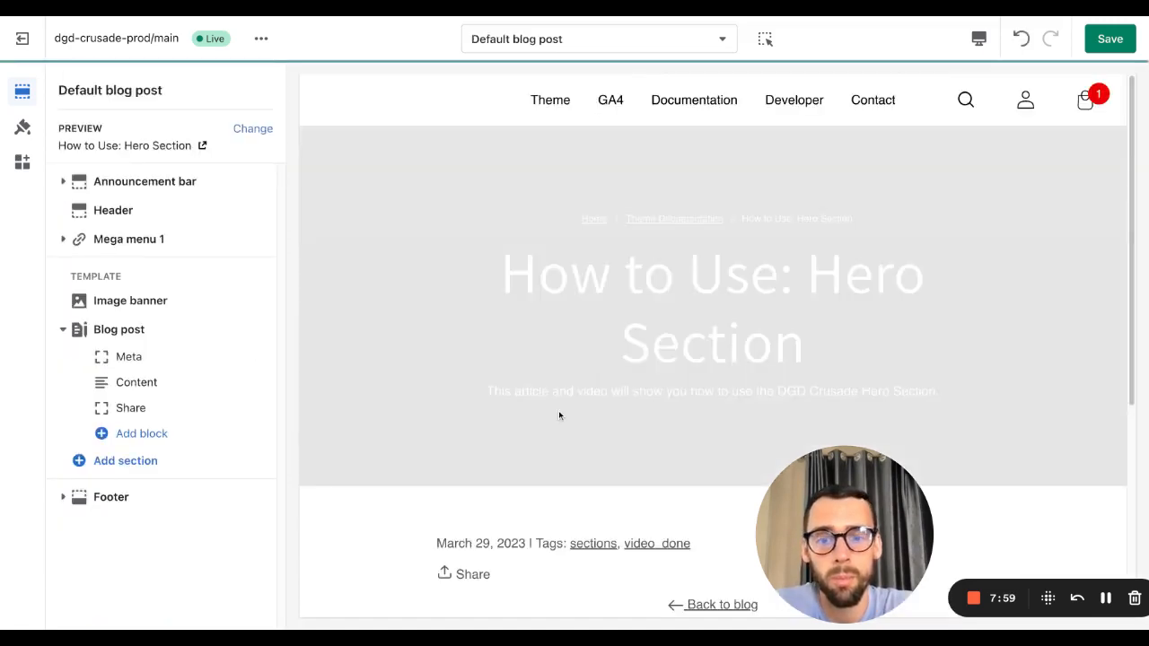
scroll(558, 410, "down", 5)
scroll(515, 376, "up", 3)
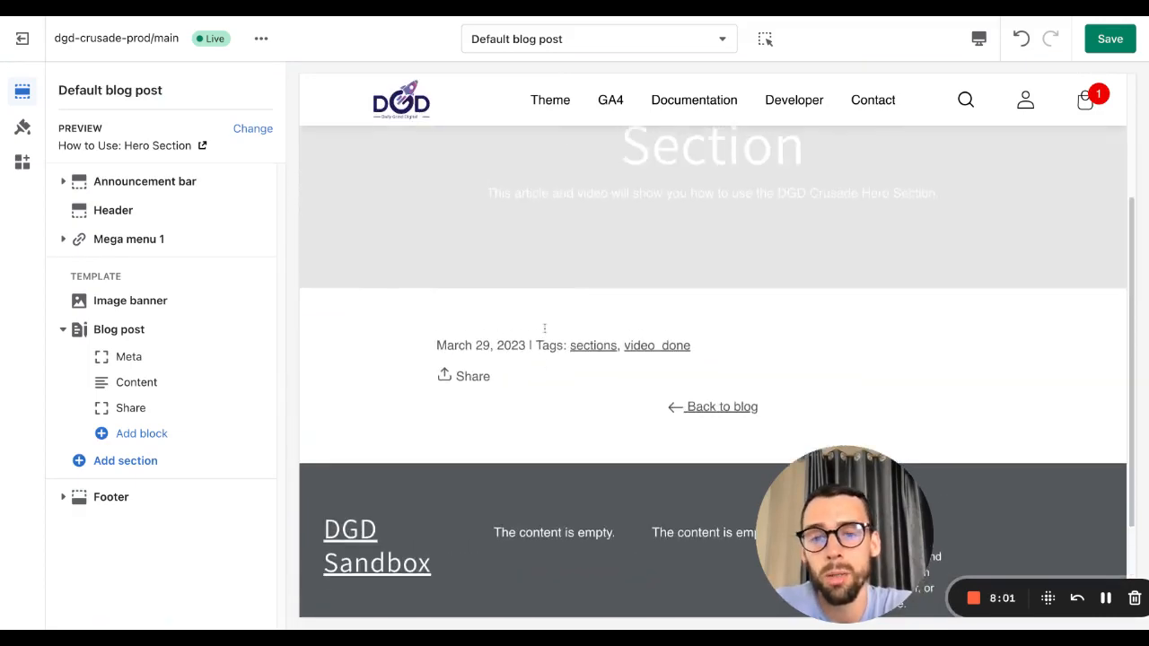
scroll(621, 368, "up", 1)
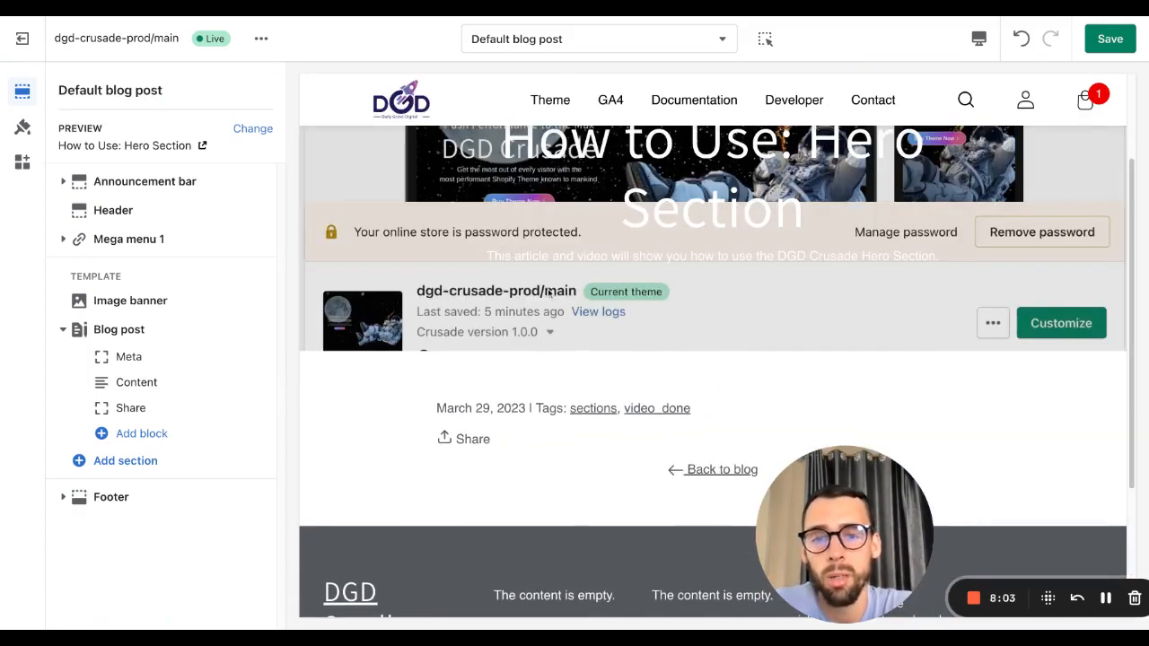
scroll(539, 295, "up", 2)
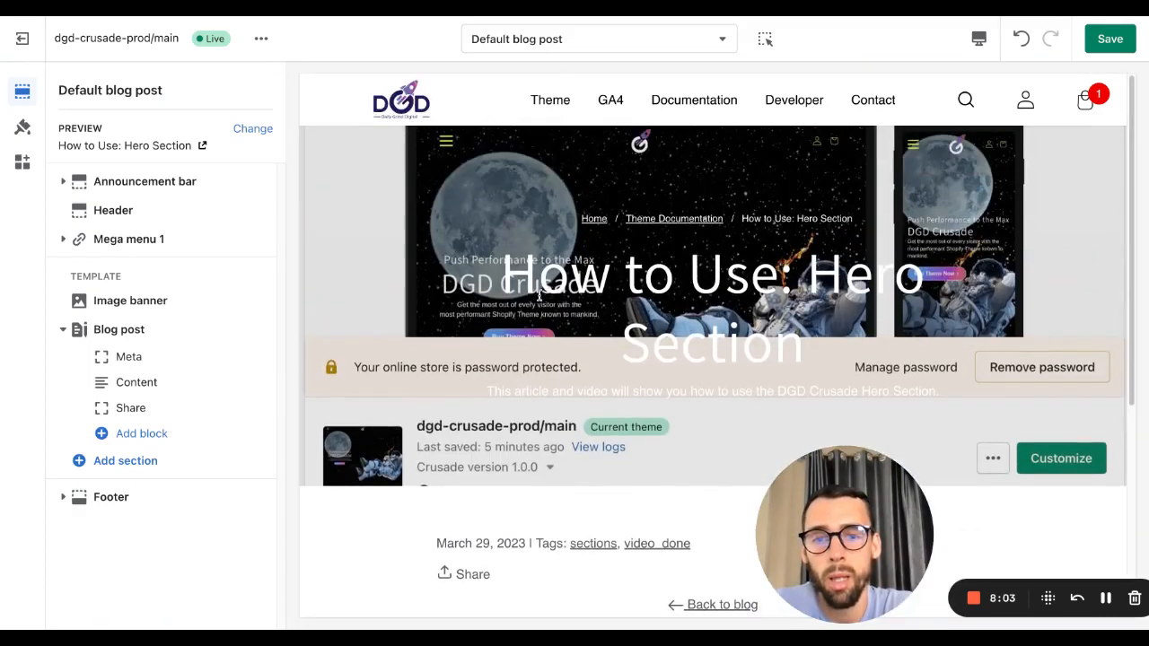
left_click(35, 18)
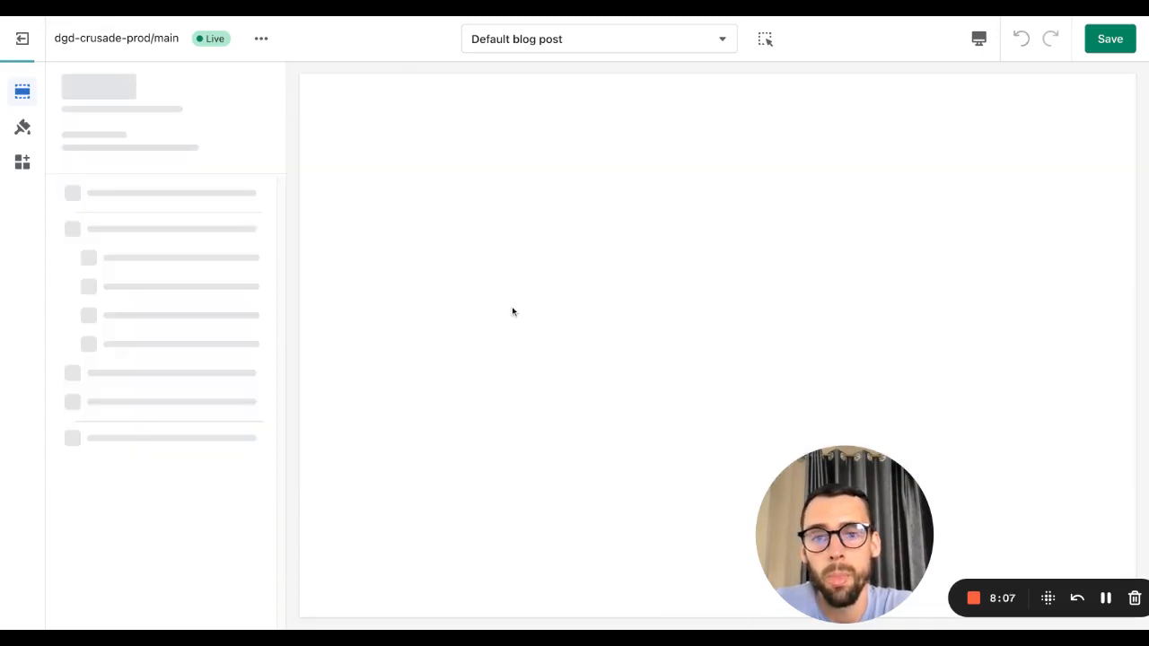